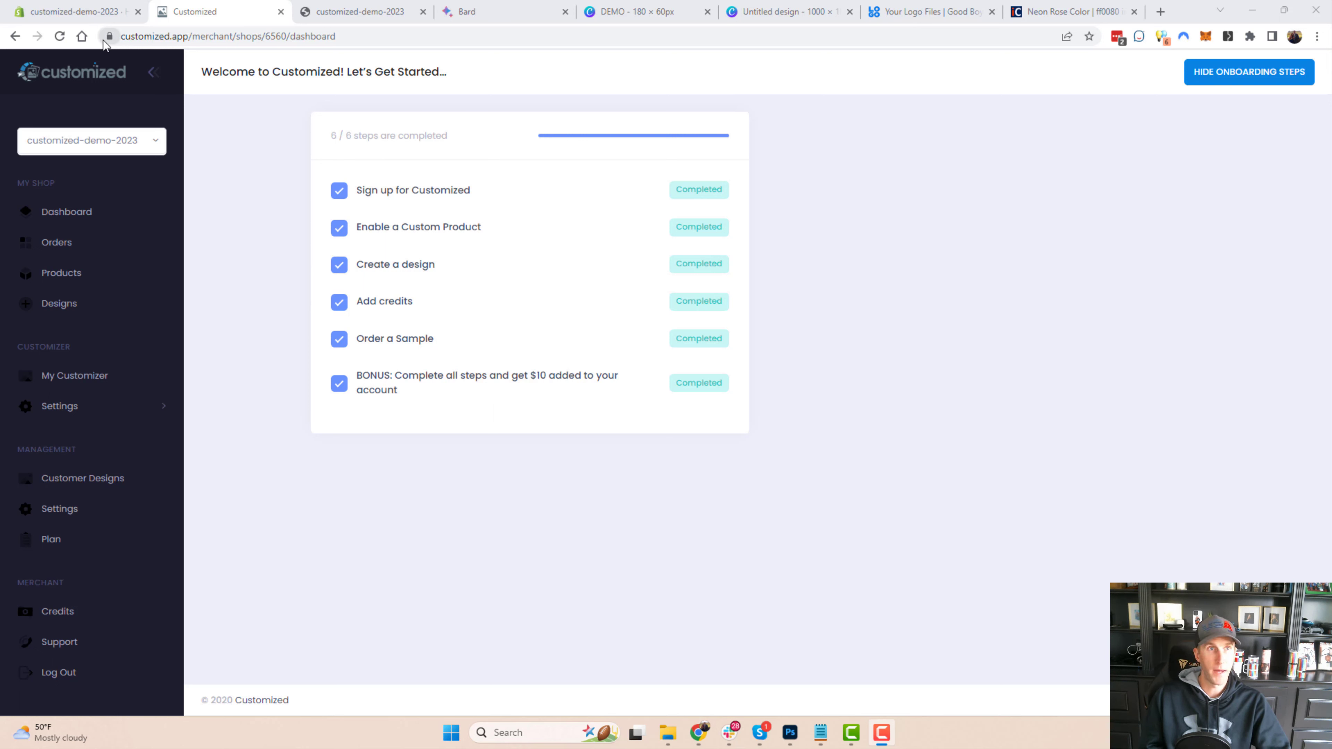
Step: Switch to the demo storefront and examine its home page, featured products and store name in the header
left_click(89, 14)
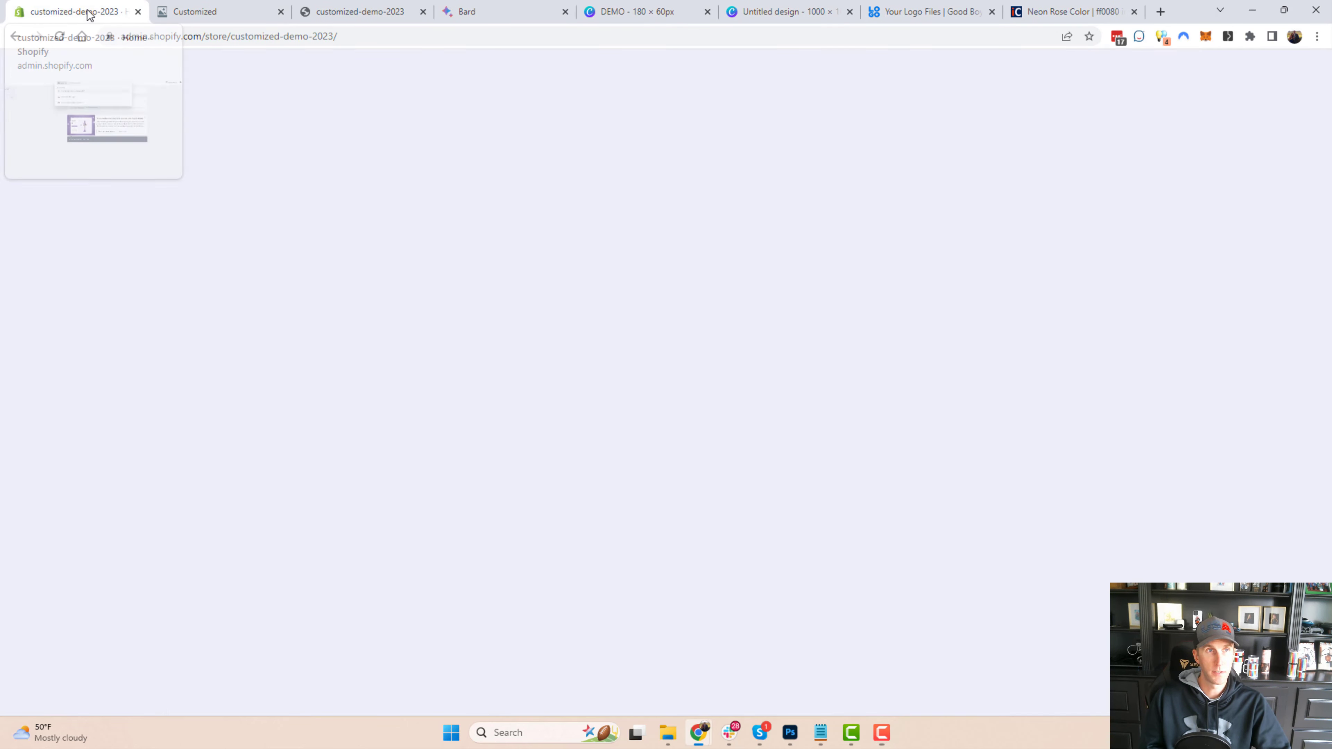
left_click(328, 13)
scroll(455, 329, "down", 8)
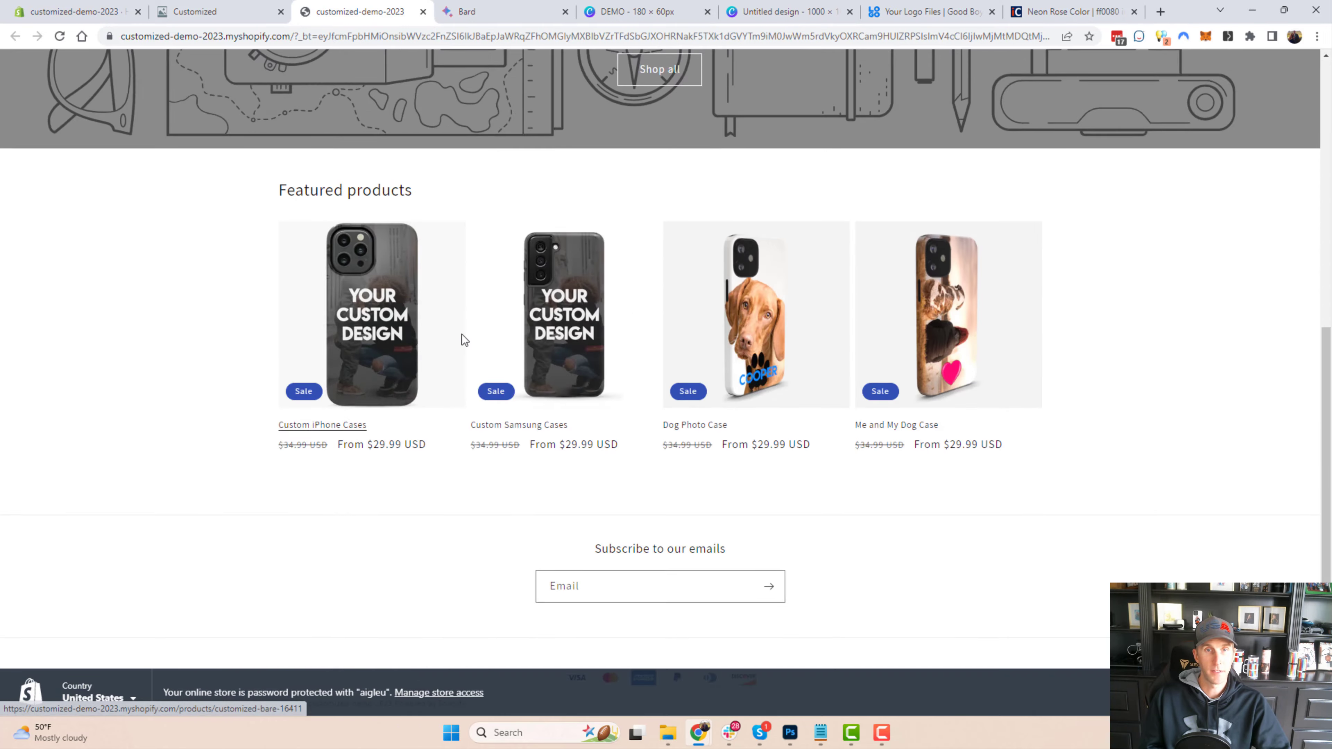
scroll(461, 336, "up", 8)
scroll(462, 337, "down", 5)
scroll(465, 340, "down", 3)
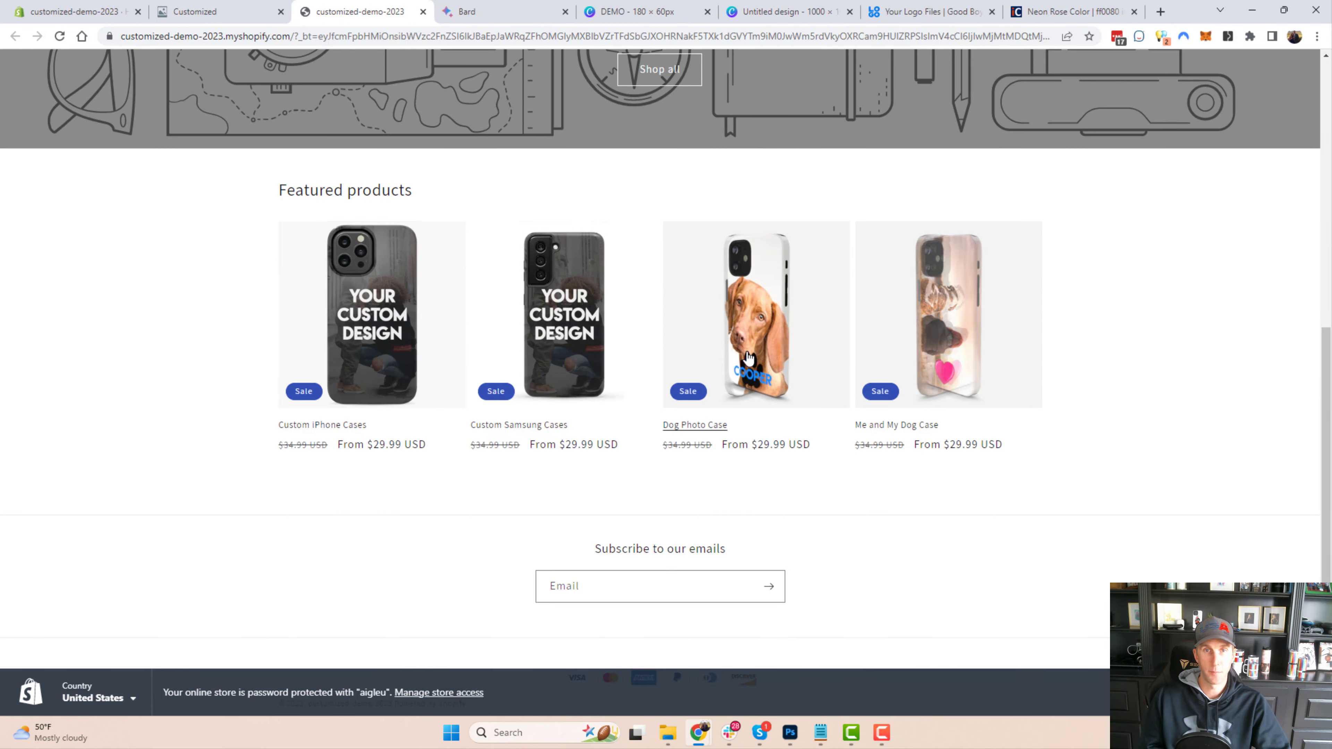
scroll(649, 316, "up", 10)
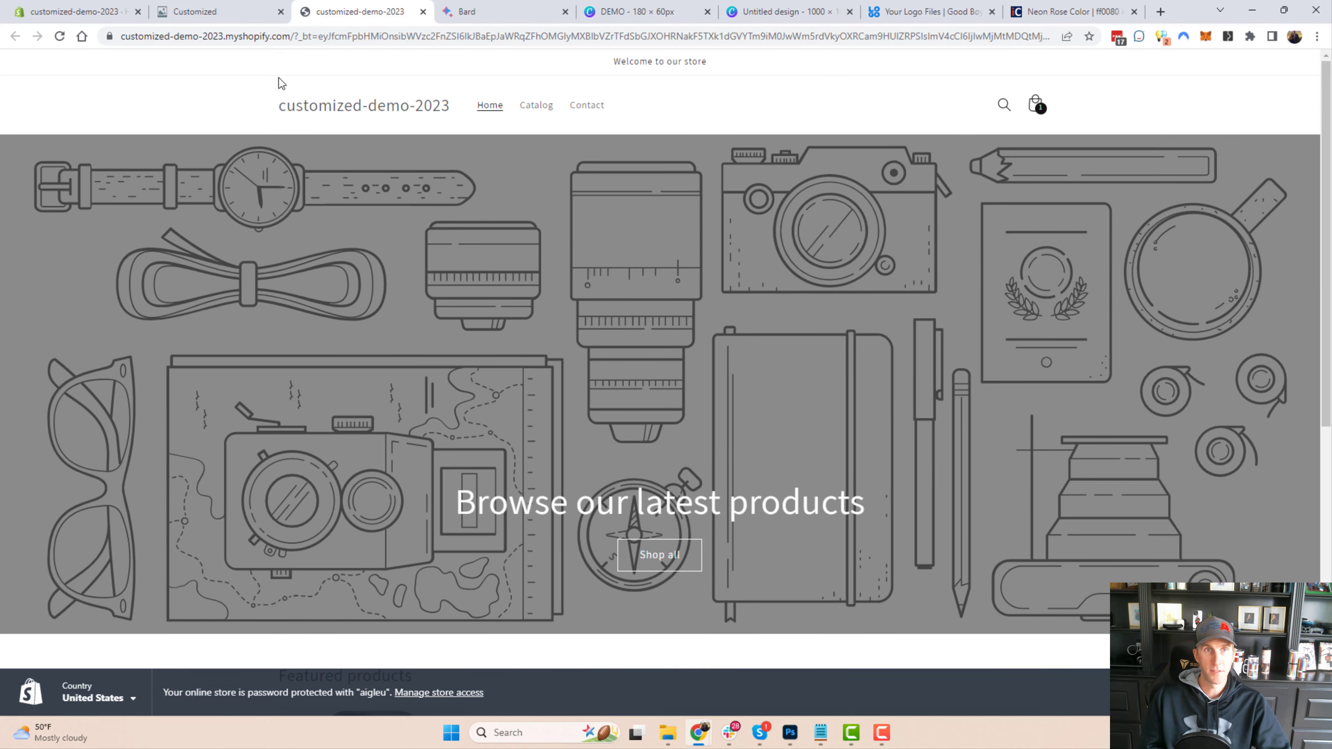
left_click_drag(330, 107, 465, 105)
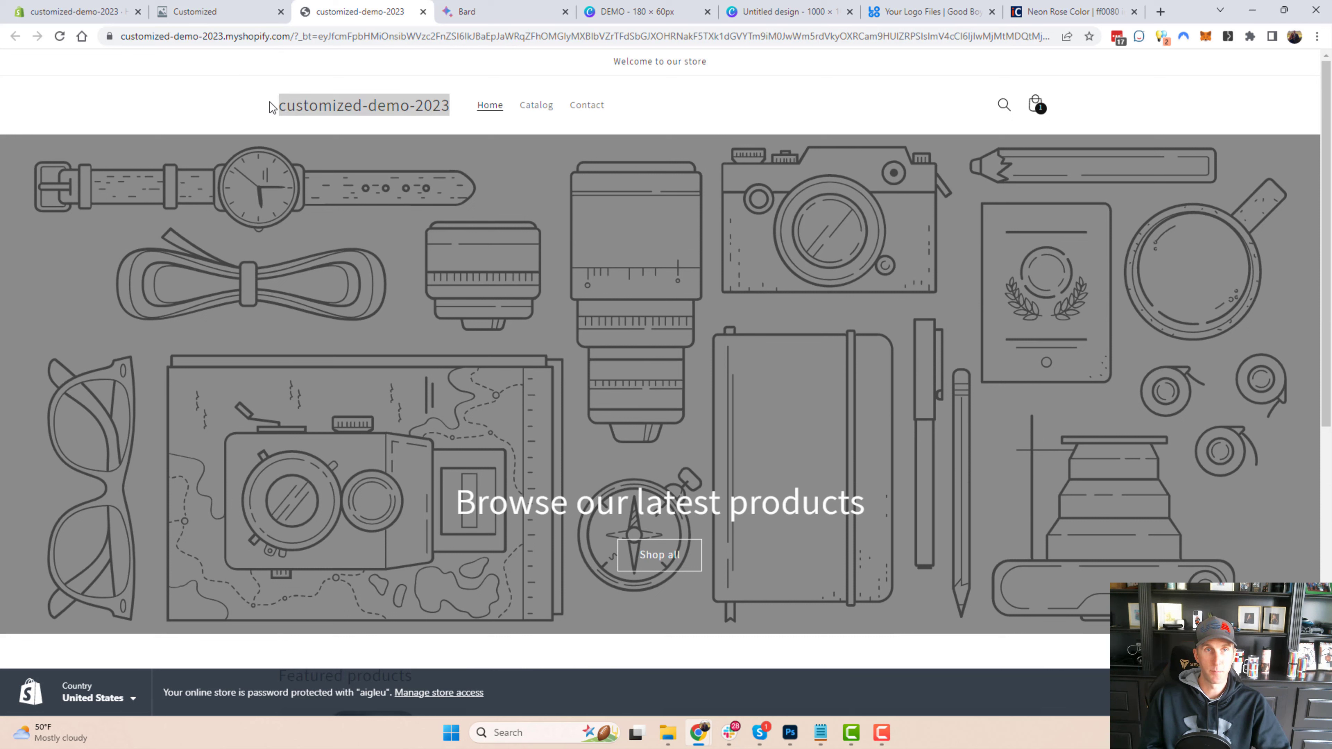
left_click(232, 98)
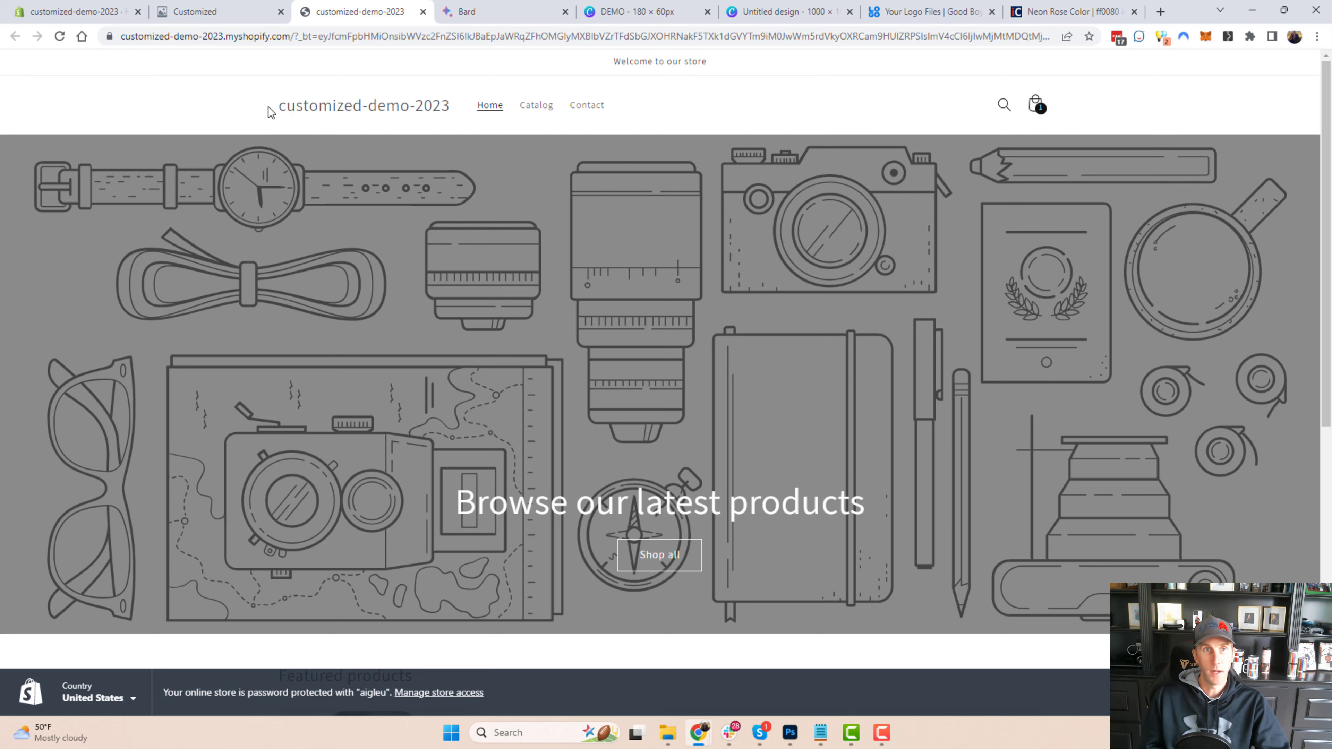
Step: Switch between Bard and the storefront to check which featured dog phone cases the brand name must suit
left_click(506, 15)
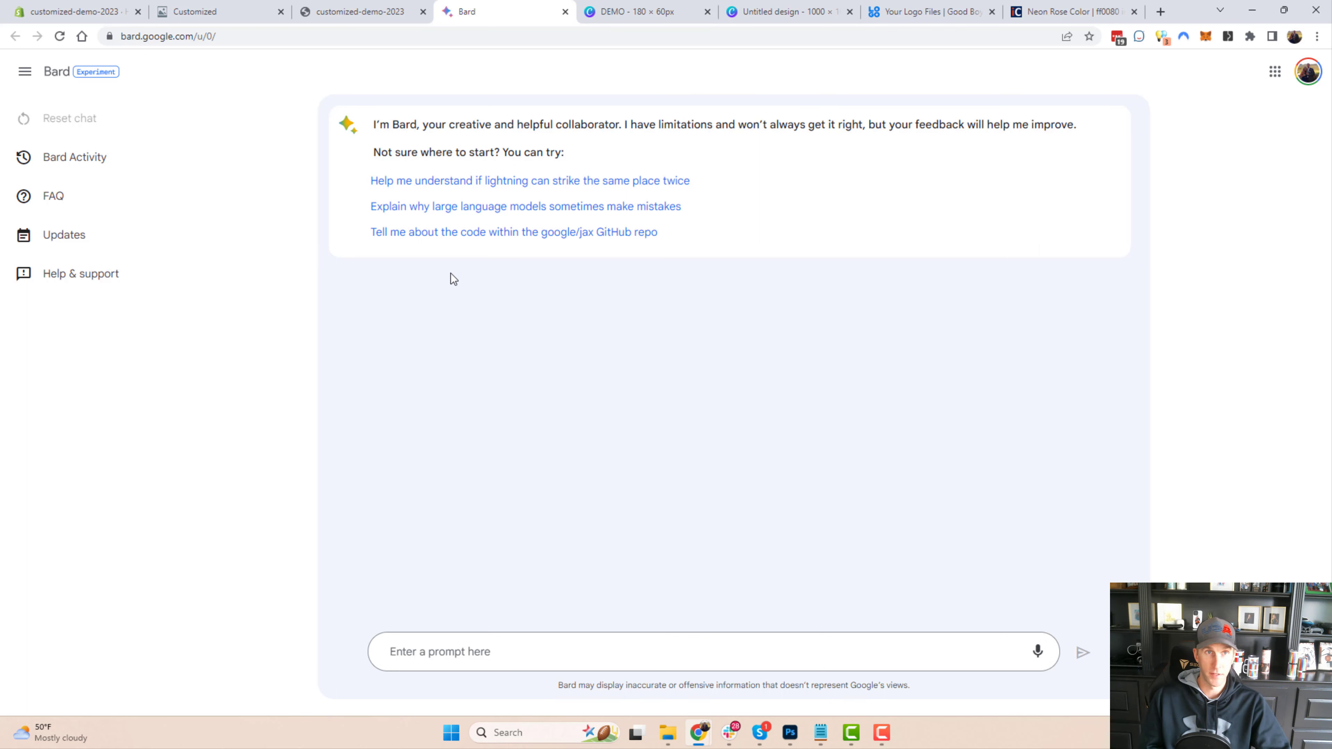
left_click(353, 7)
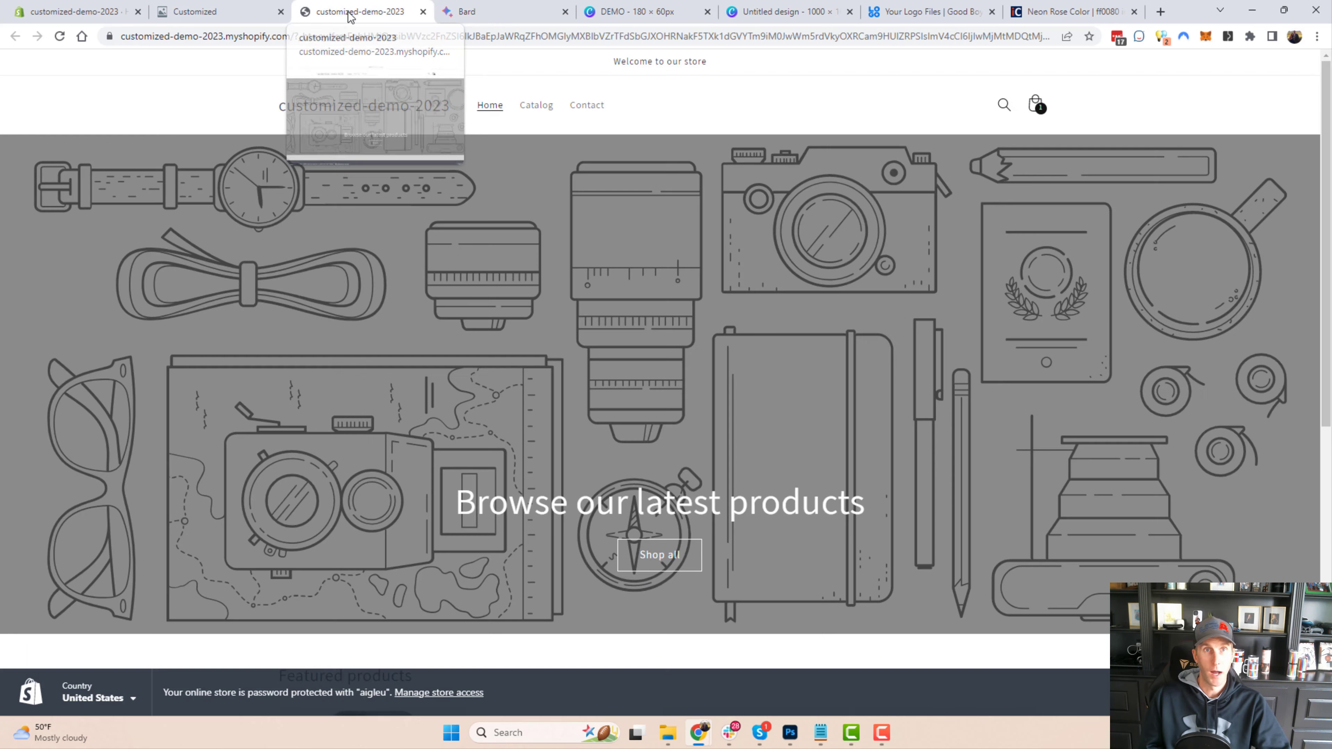
left_click(485, 16)
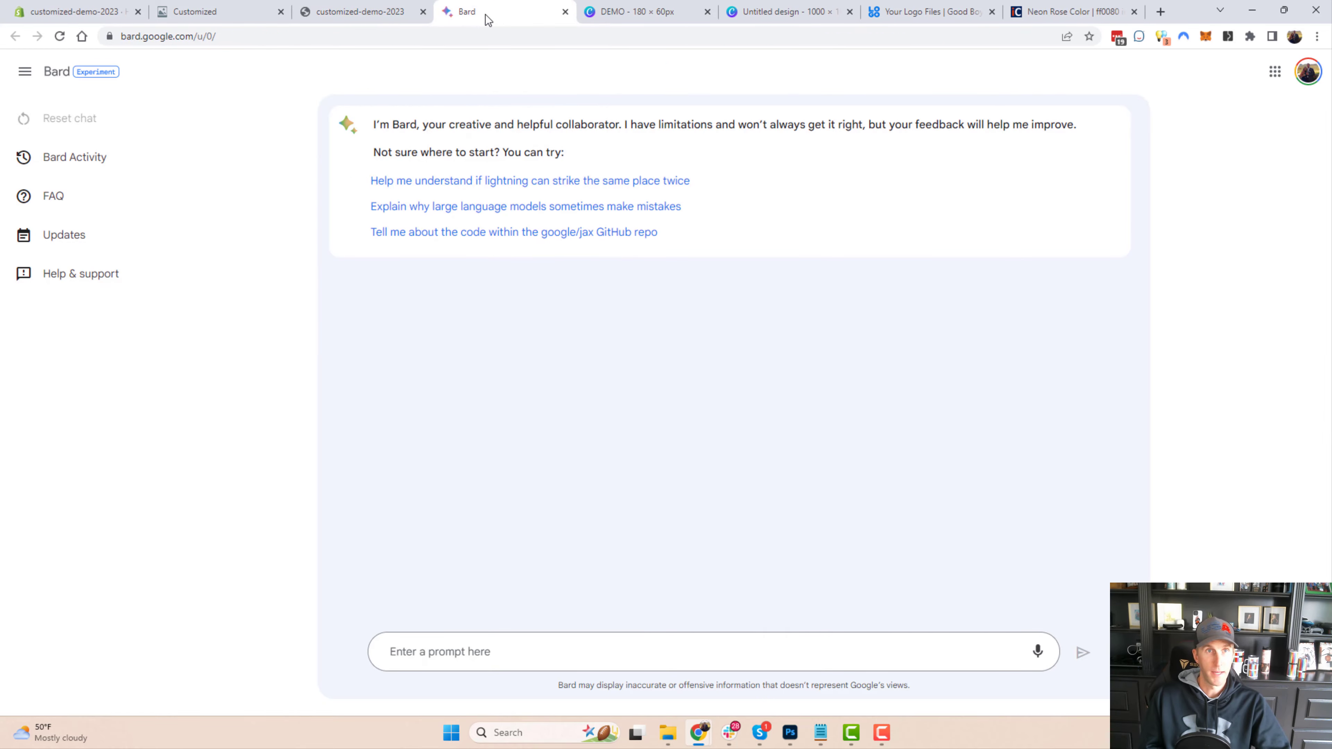
left_click(400, 13)
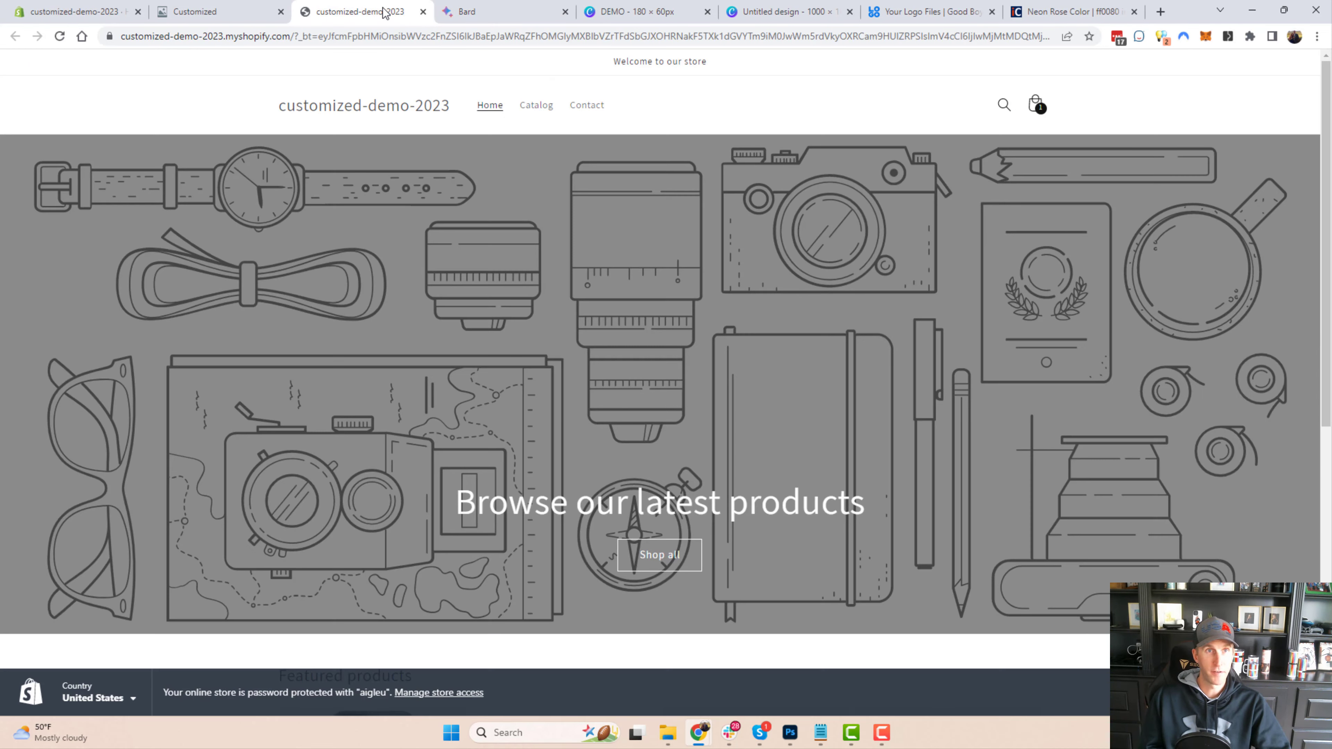
scroll(431, 217, "down", 3)
scroll(432, 217, "down", 6)
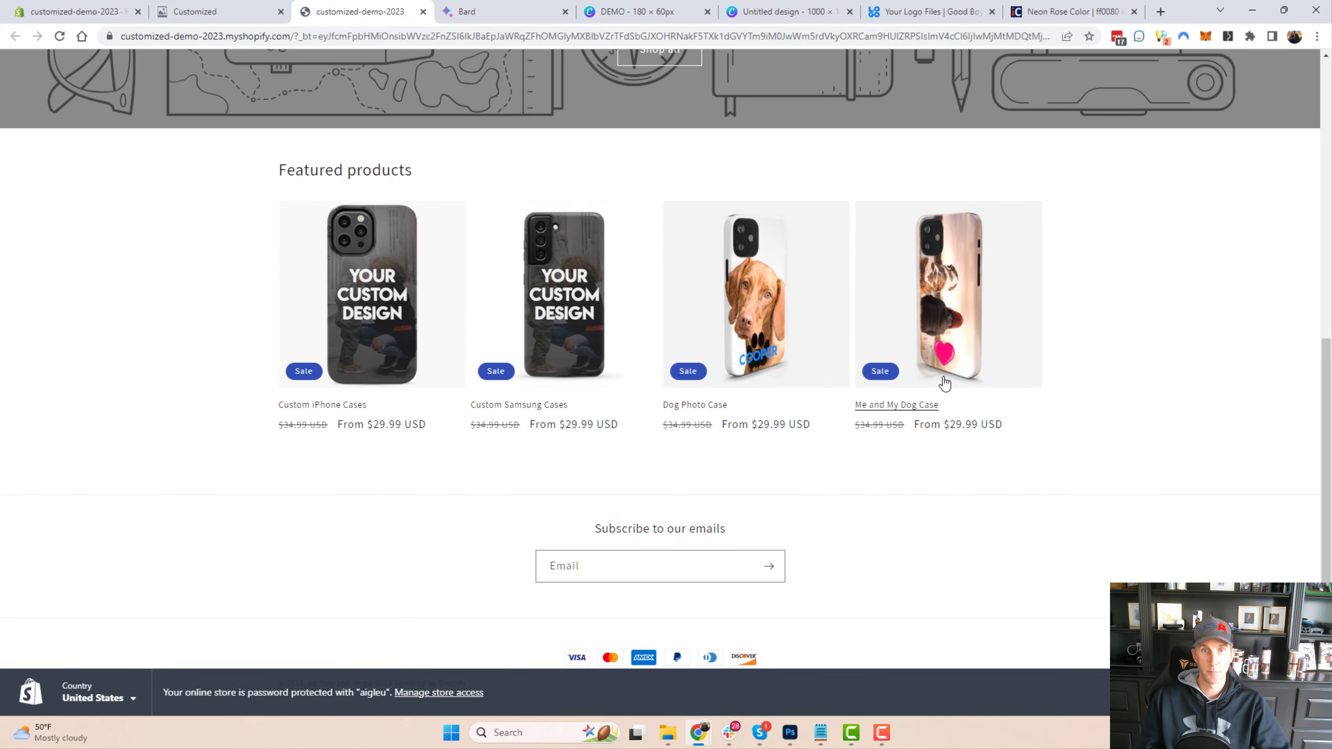
scroll(776, 366, "up", 1)
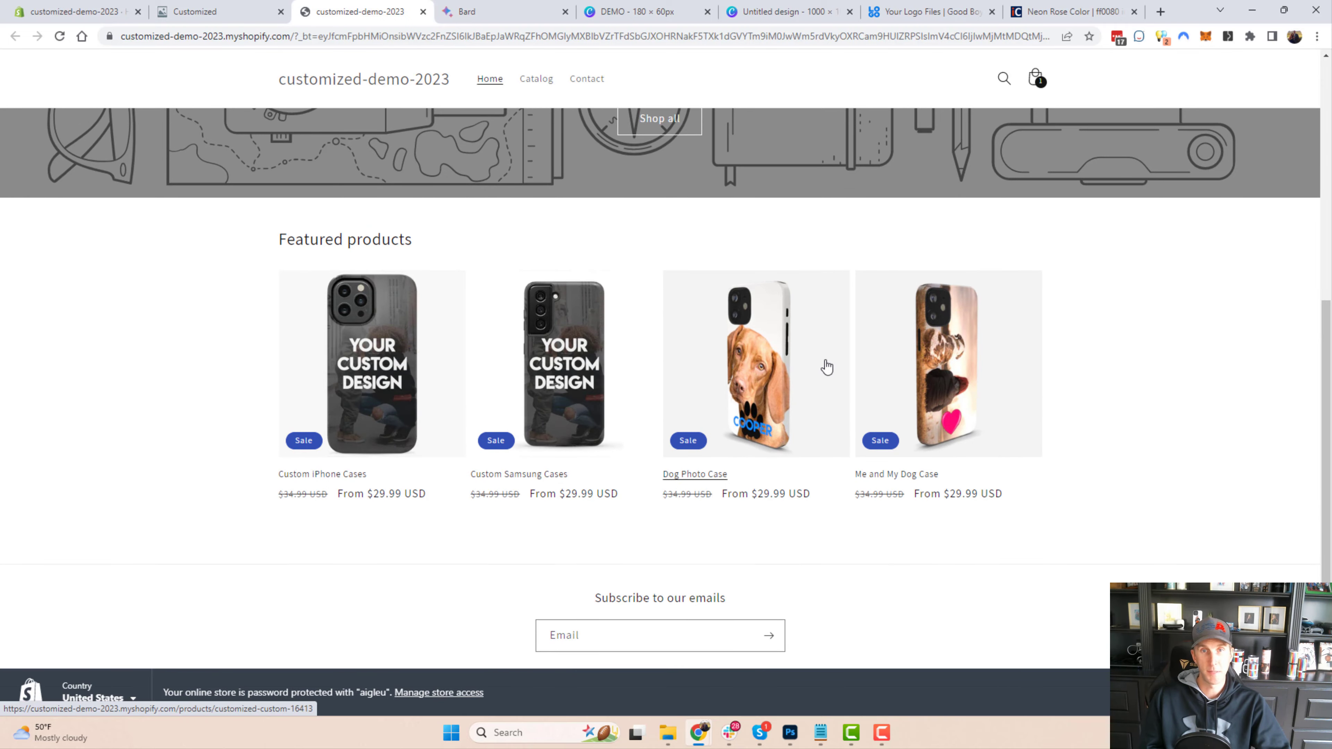
Step: Switch to Bard and submit the prompt "give me 10 brand name ideas that will sell custom dog products via ecommerce"
left_click(474, 12)
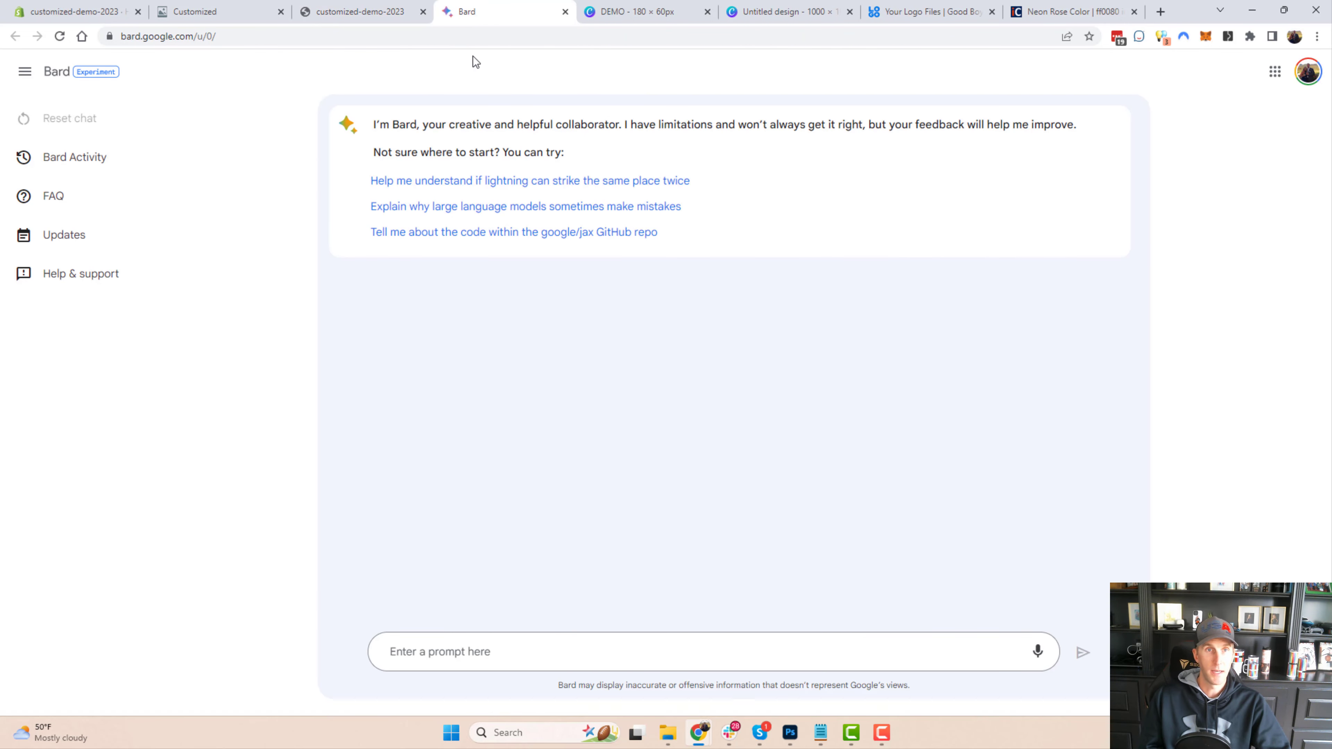
left_click(495, 649)
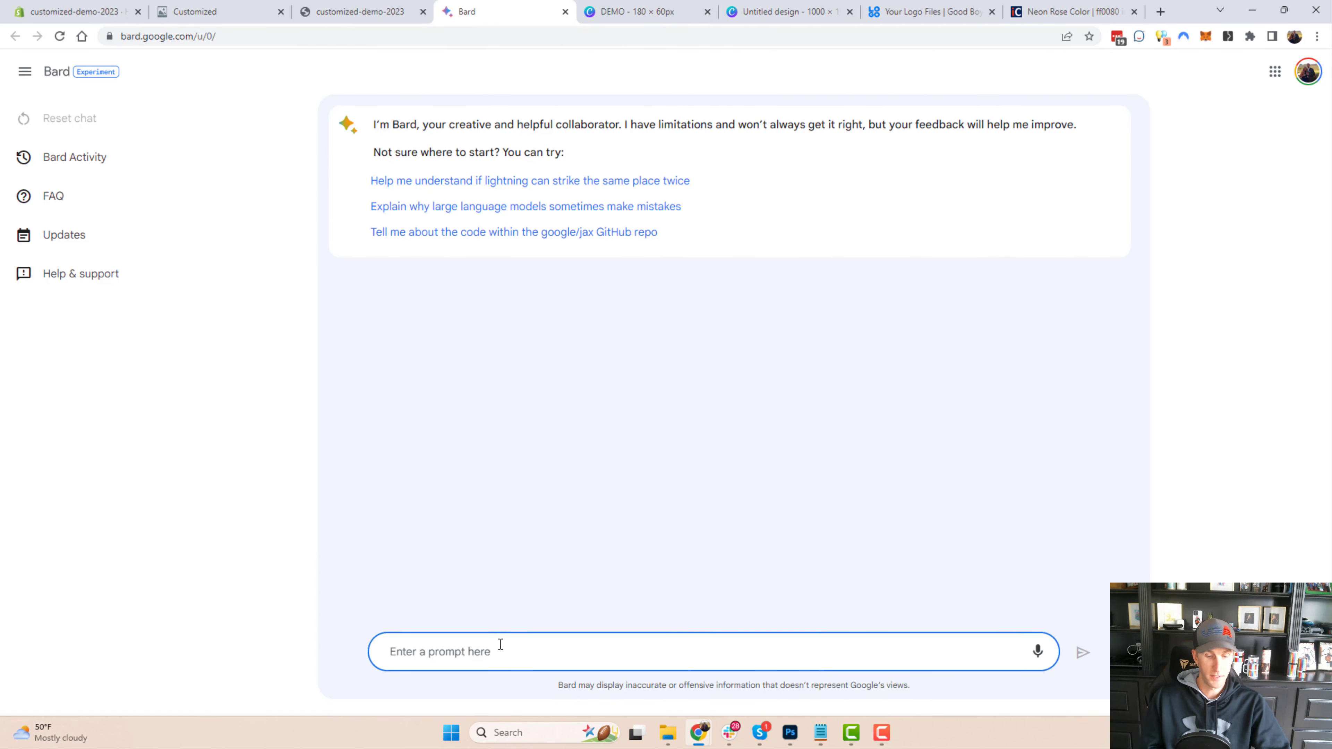
type("gibve")
key("BackSpace")
type("ve ")
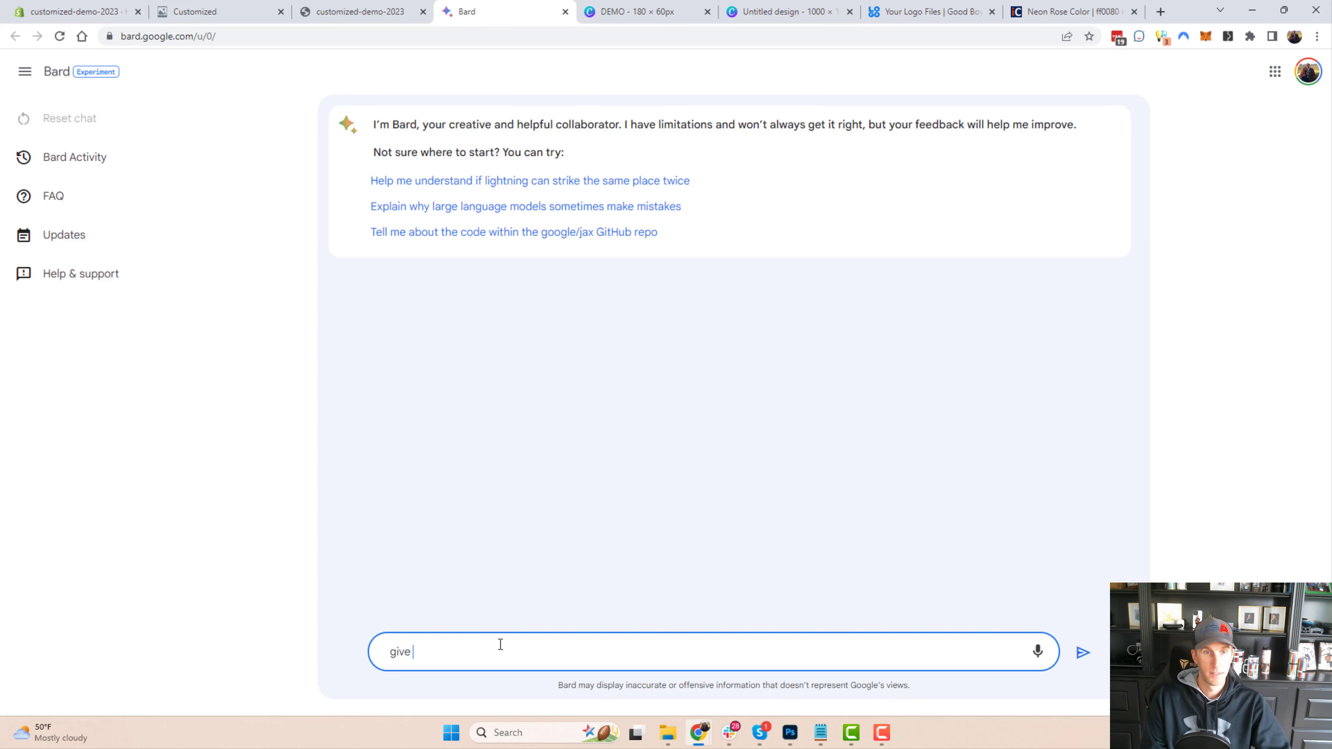
type("me 10 brand name ideas ")
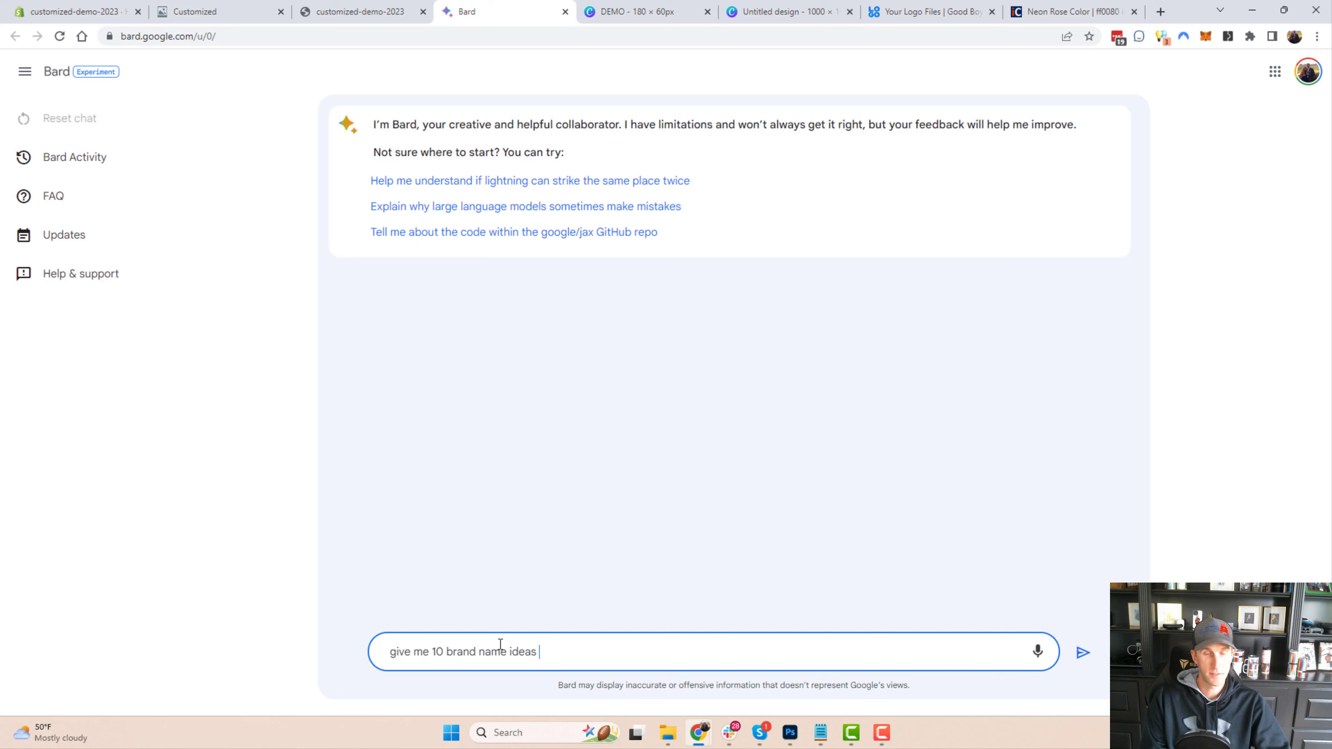
type("that will ")
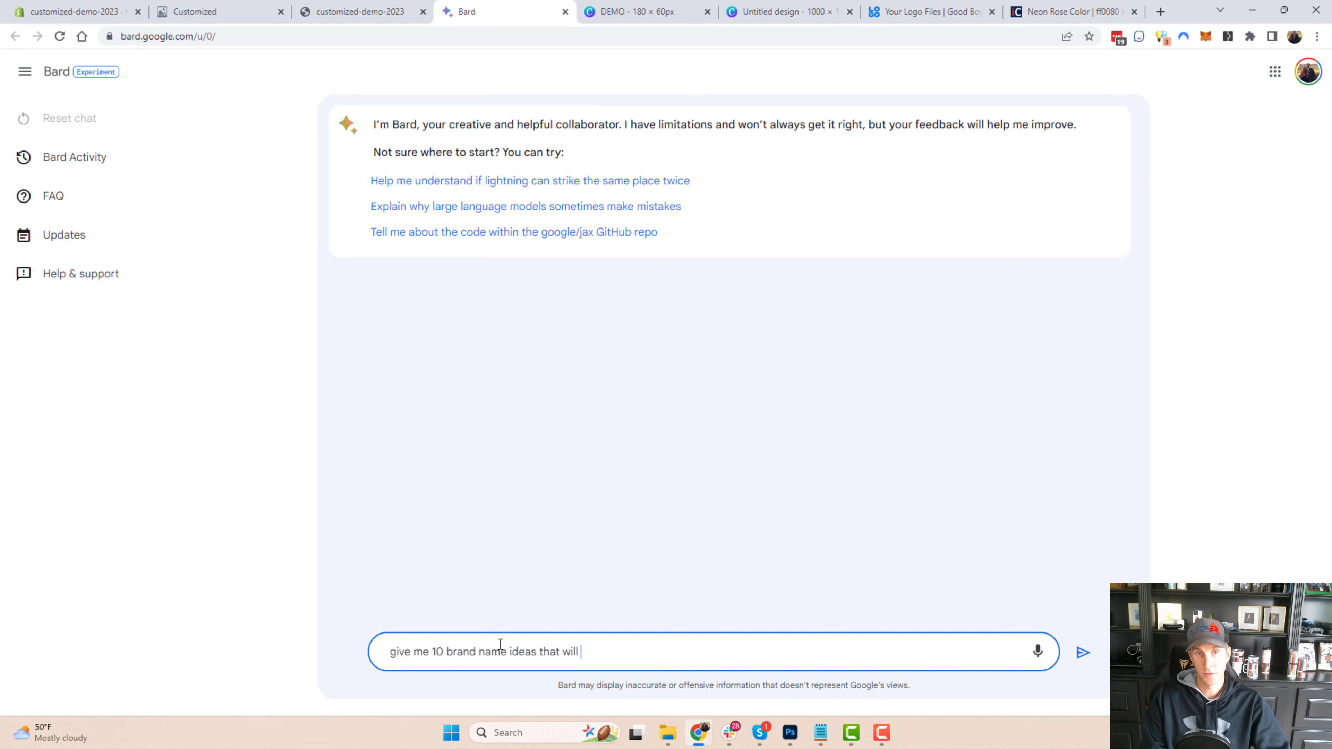
type("sell custom ")
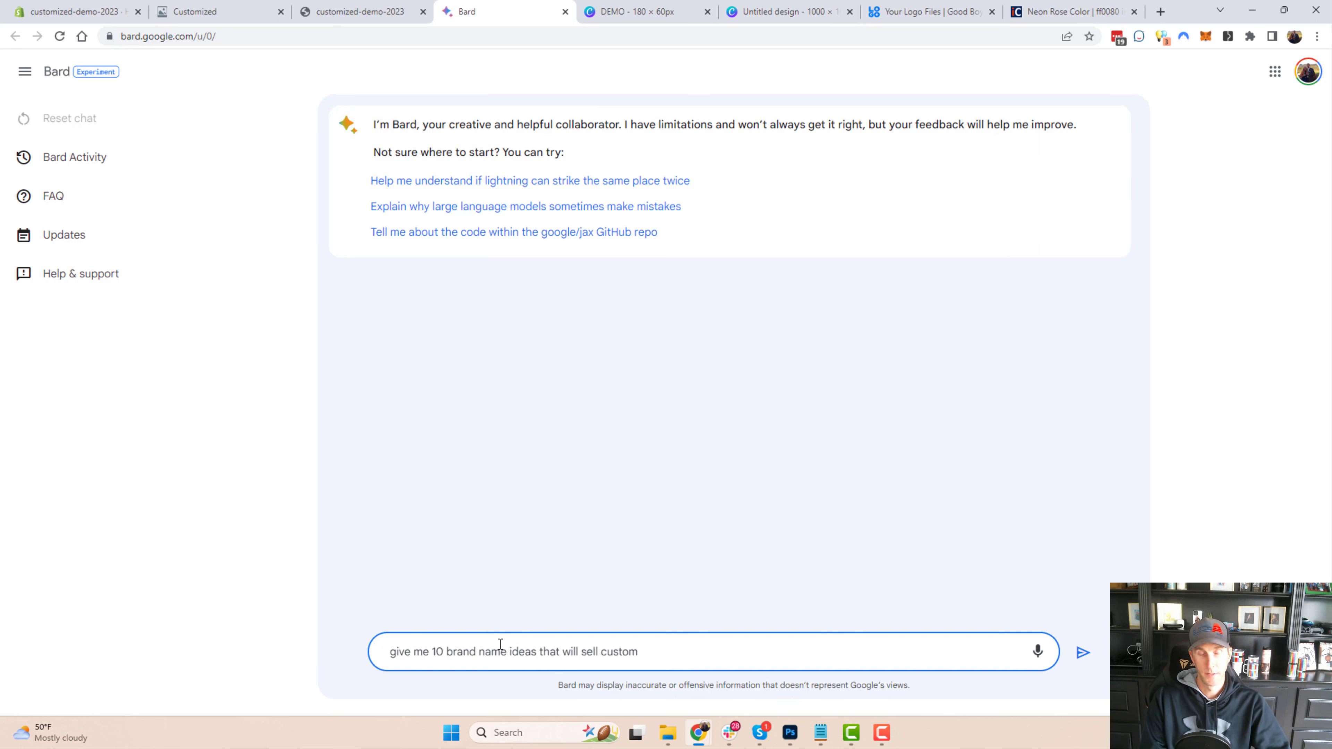
type("dog products")
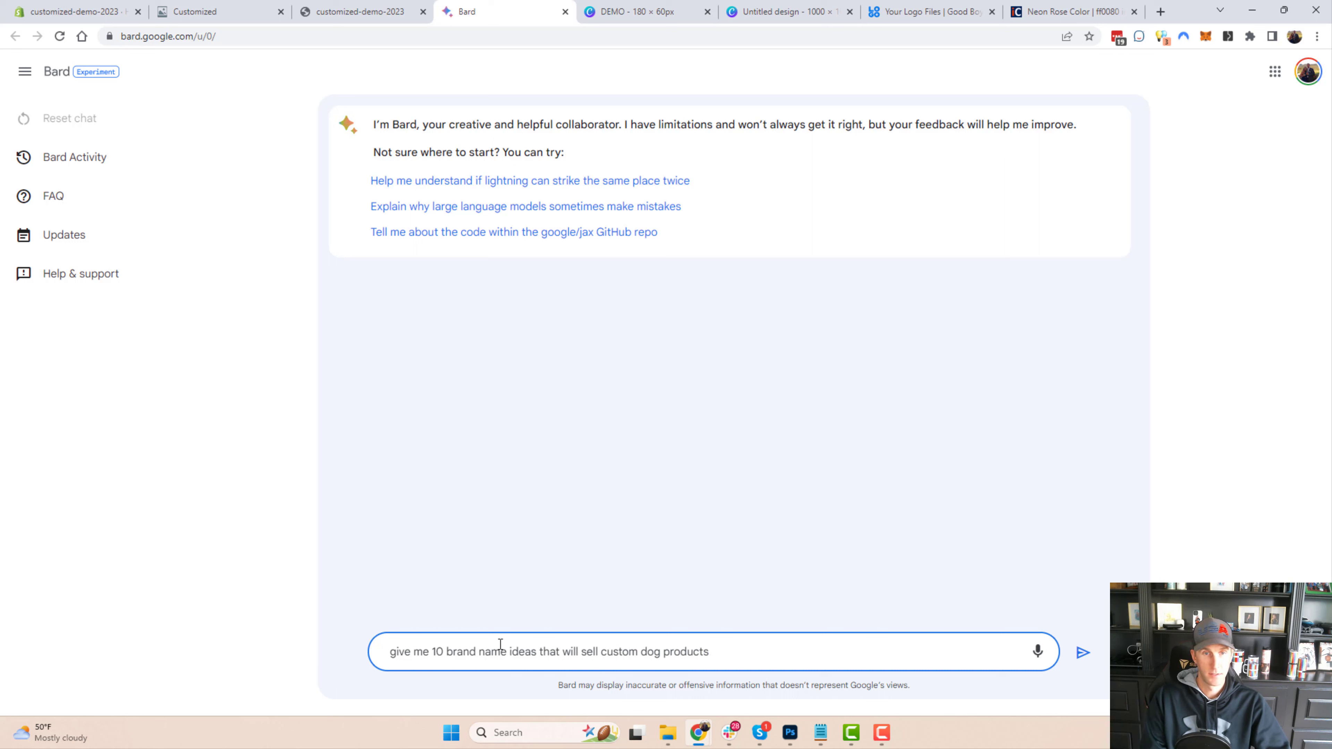
type(" v")
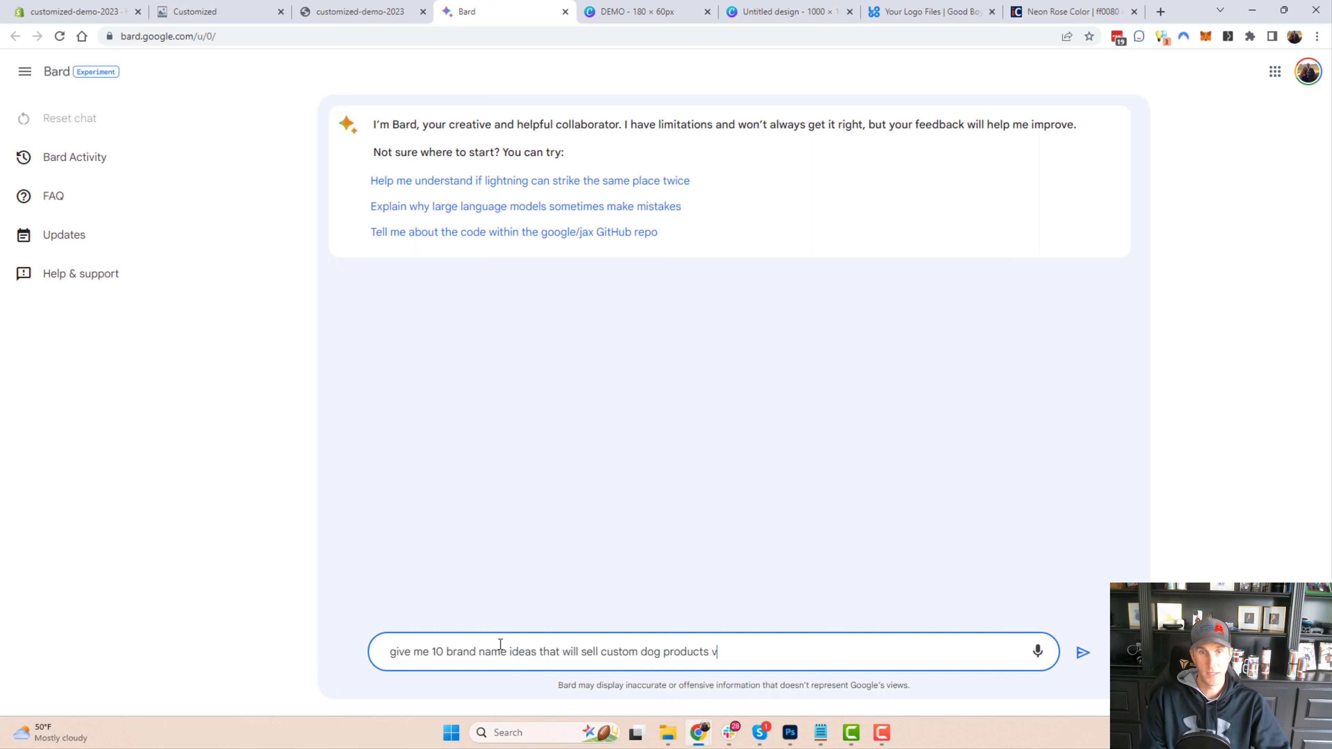
type("ia ecommerc")
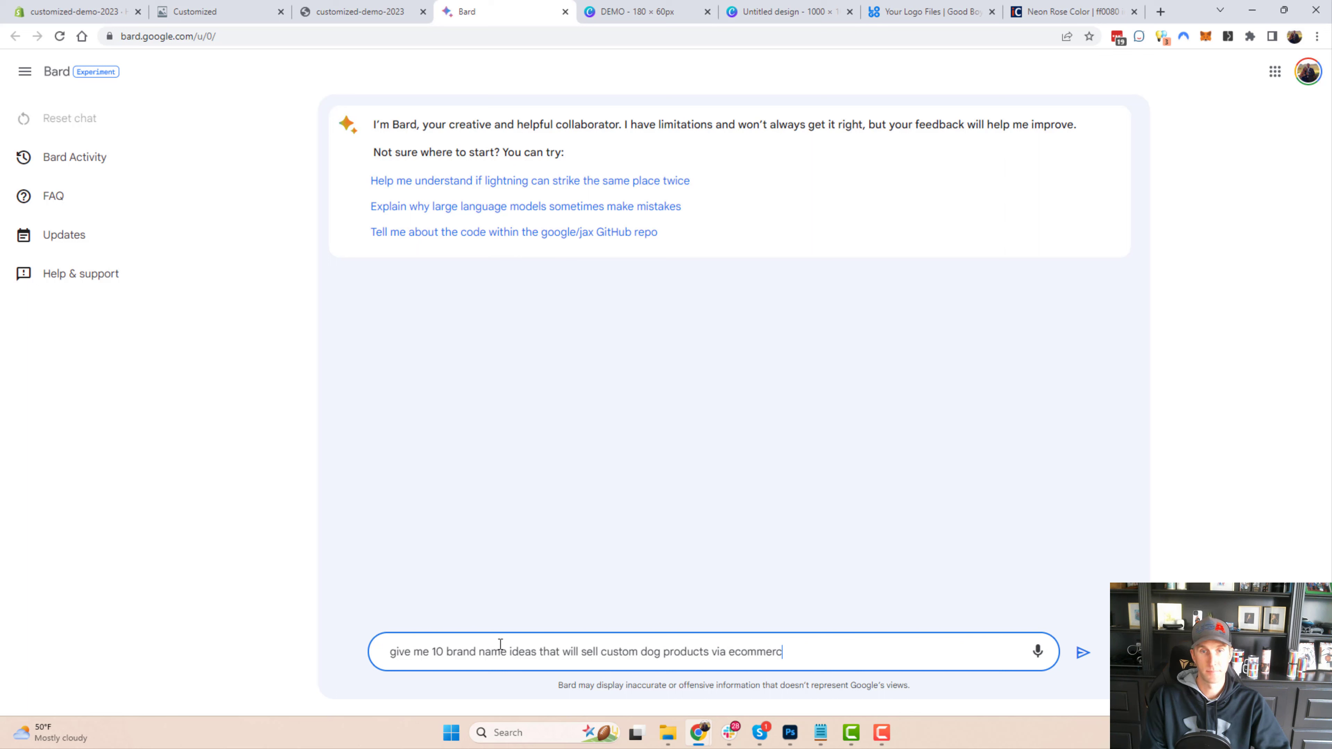
type("e")
left_click(1083, 652)
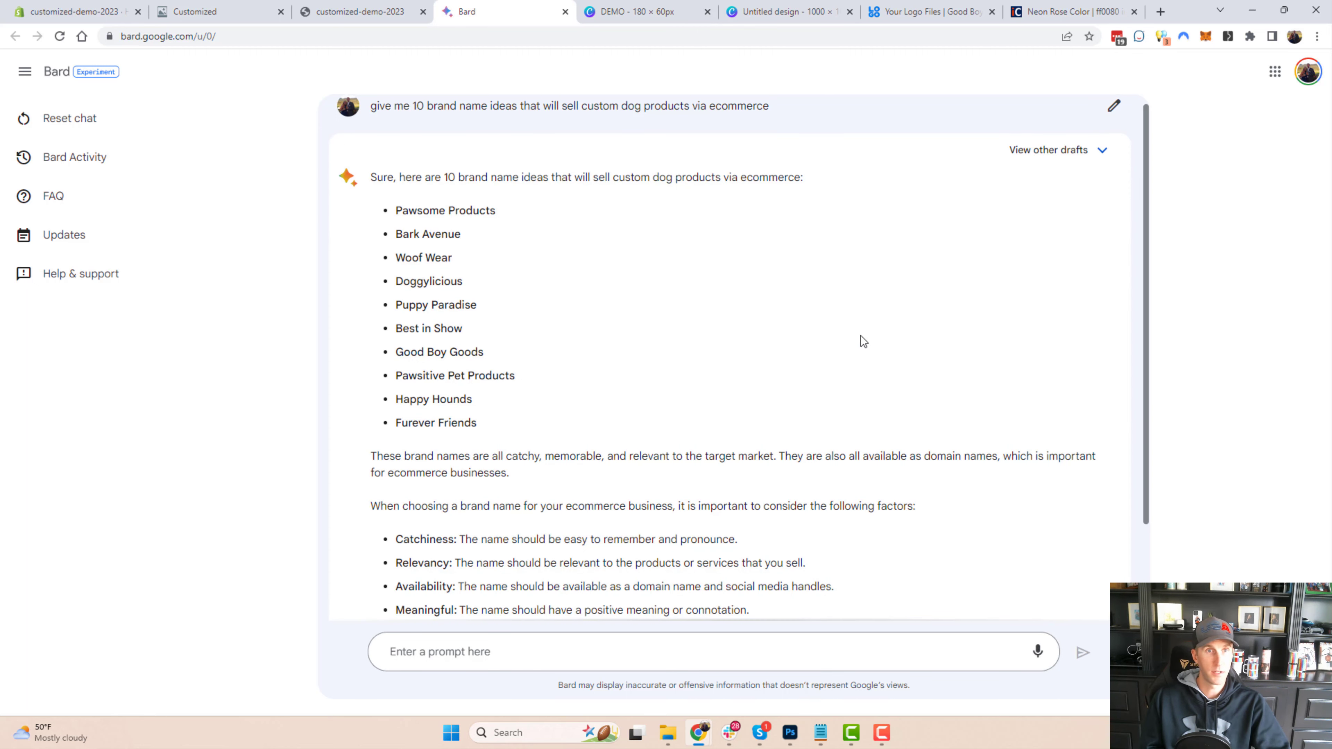
Step: Review Bard's suggested brand names and highlight Good Boy Goods in the list
left_click_drag(510, 434, 426, 400)
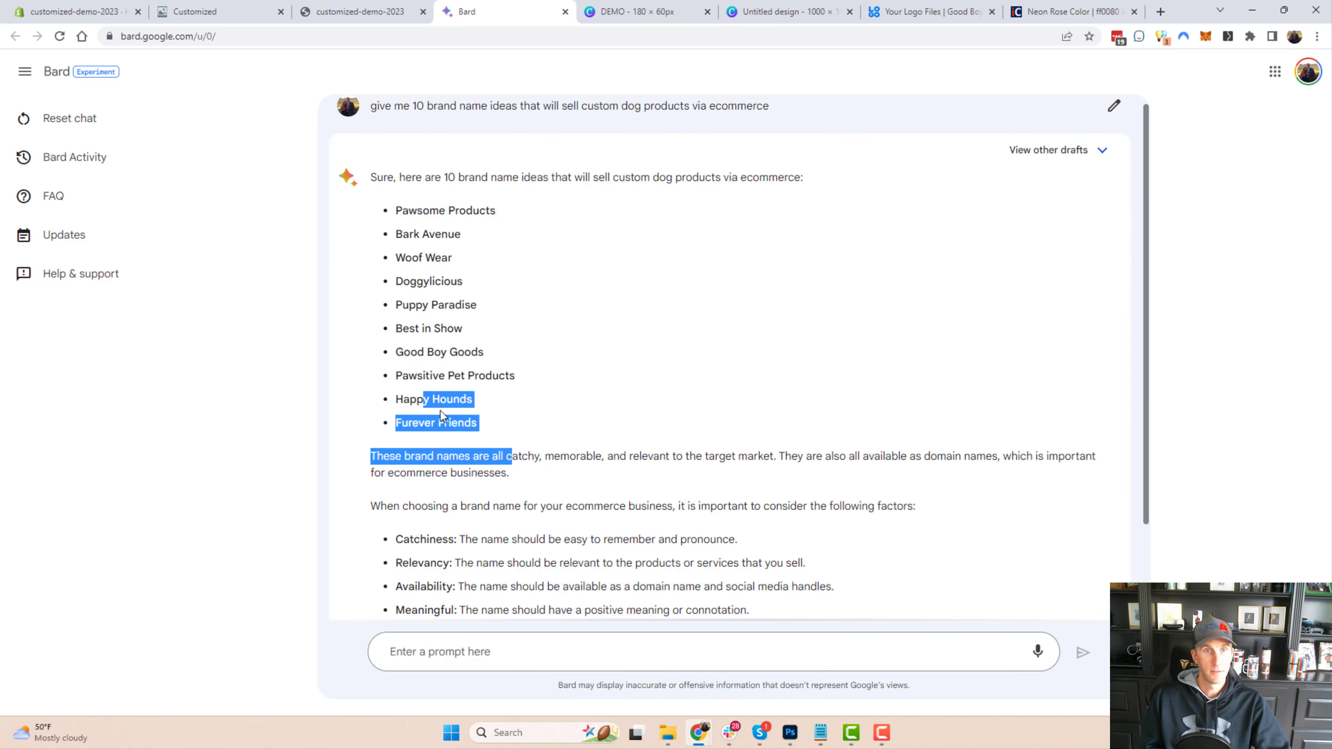
left_click(495, 420)
left_click_drag(484, 351, 398, 351)
left_click(512, 368)
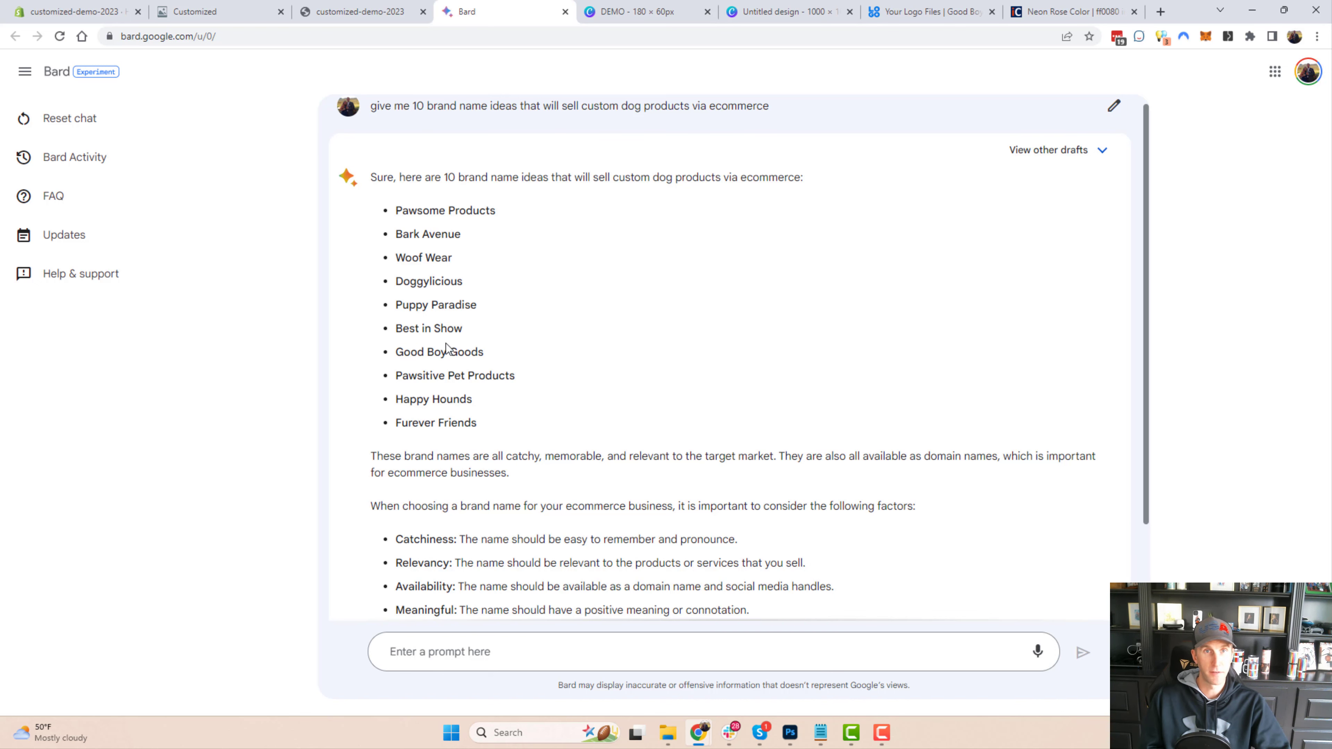
left_click_drag(505, 437, 376, 223)
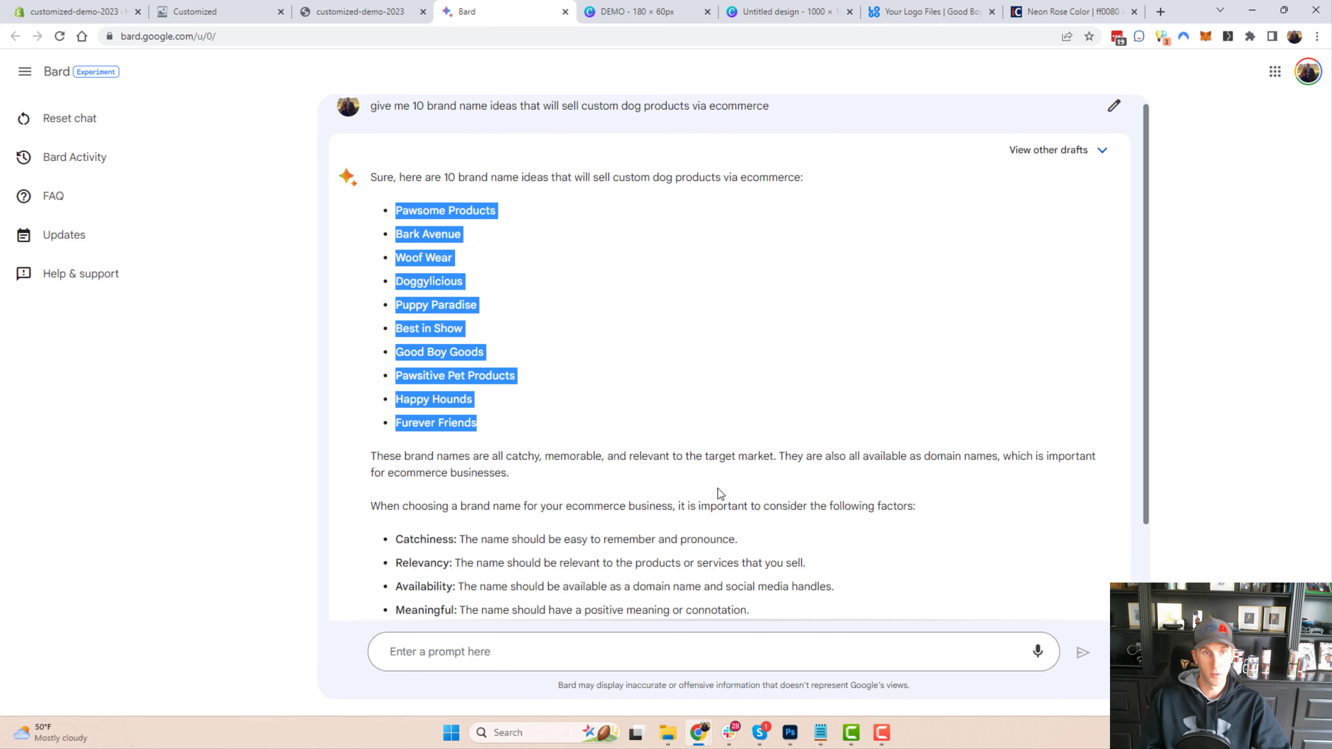
left_click(445, 349)
left_click_drag(483, 352, 398, 351)
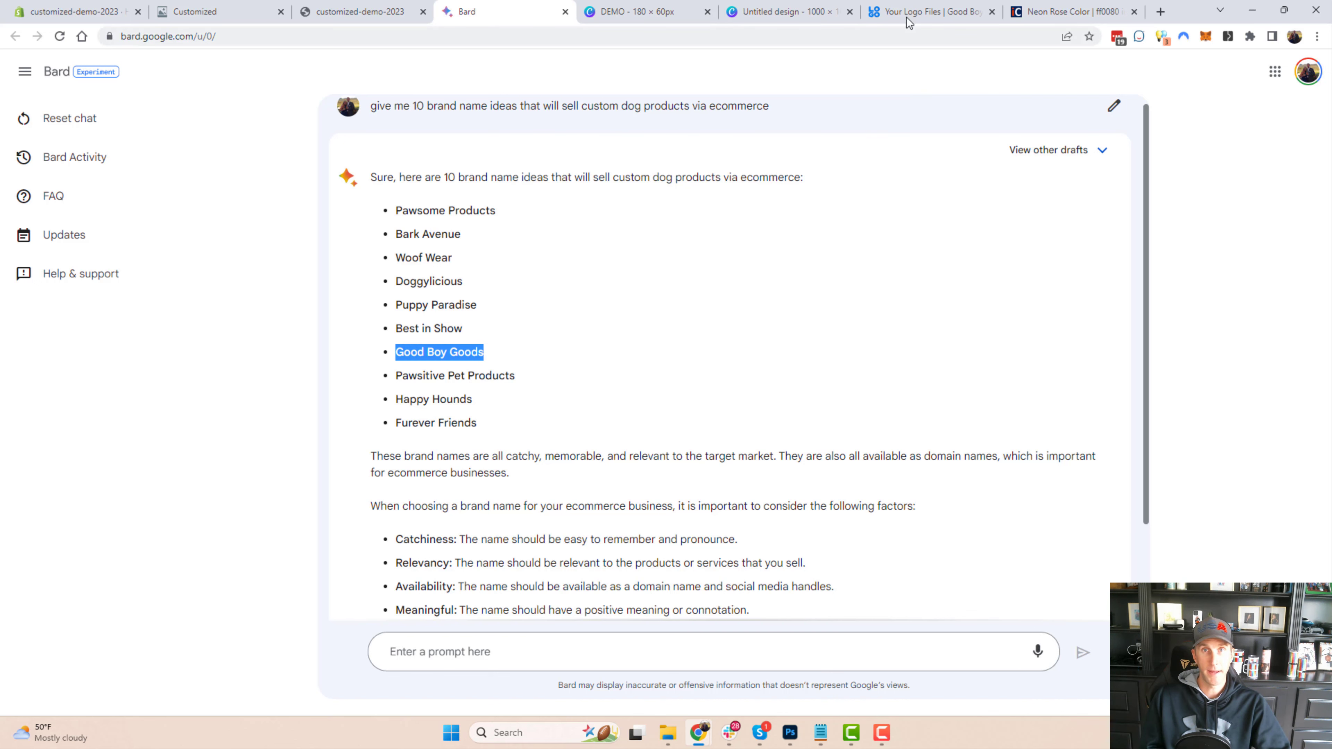
Step: Place the logo.com page right after Bard, then review the Good Boy Goods logo files and the Canva logo design
left_click_drag(898, 11, 613, 10)
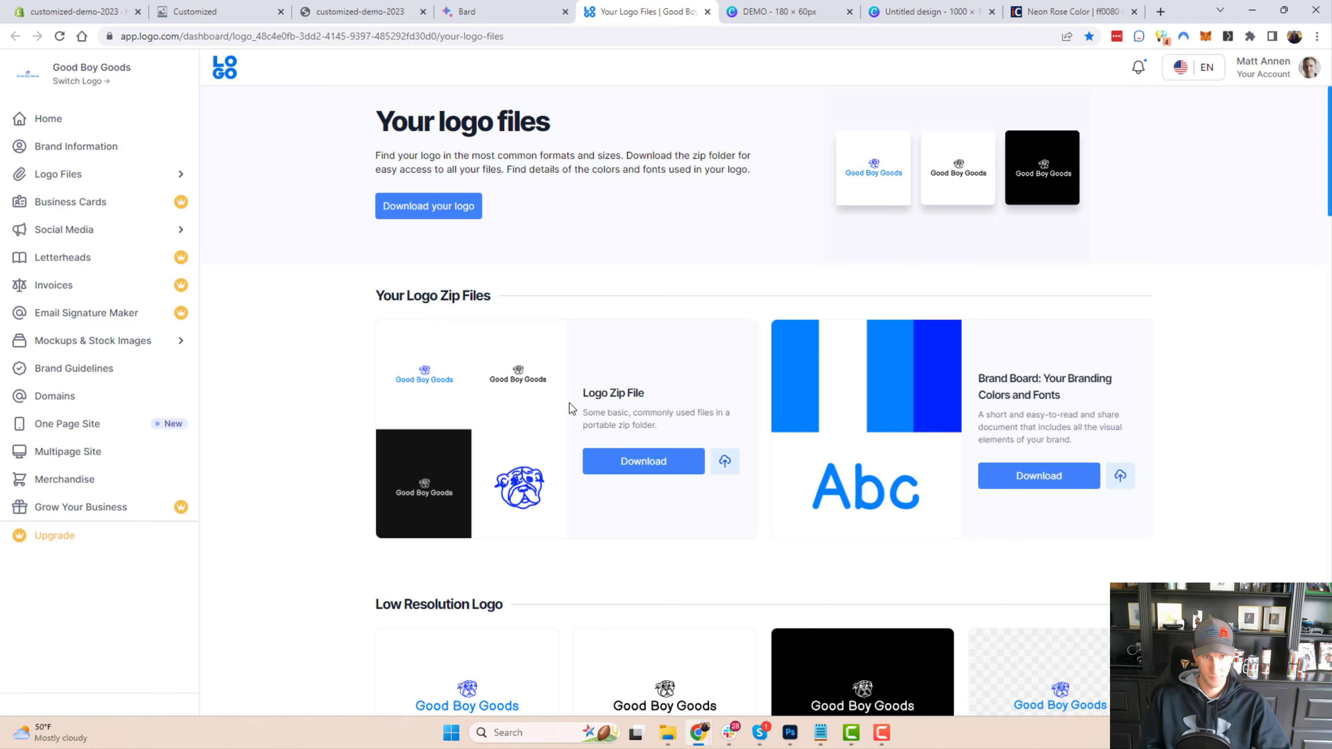
scroll(572, 406, "down", 6)
scroll(576, 413, "up", 6)
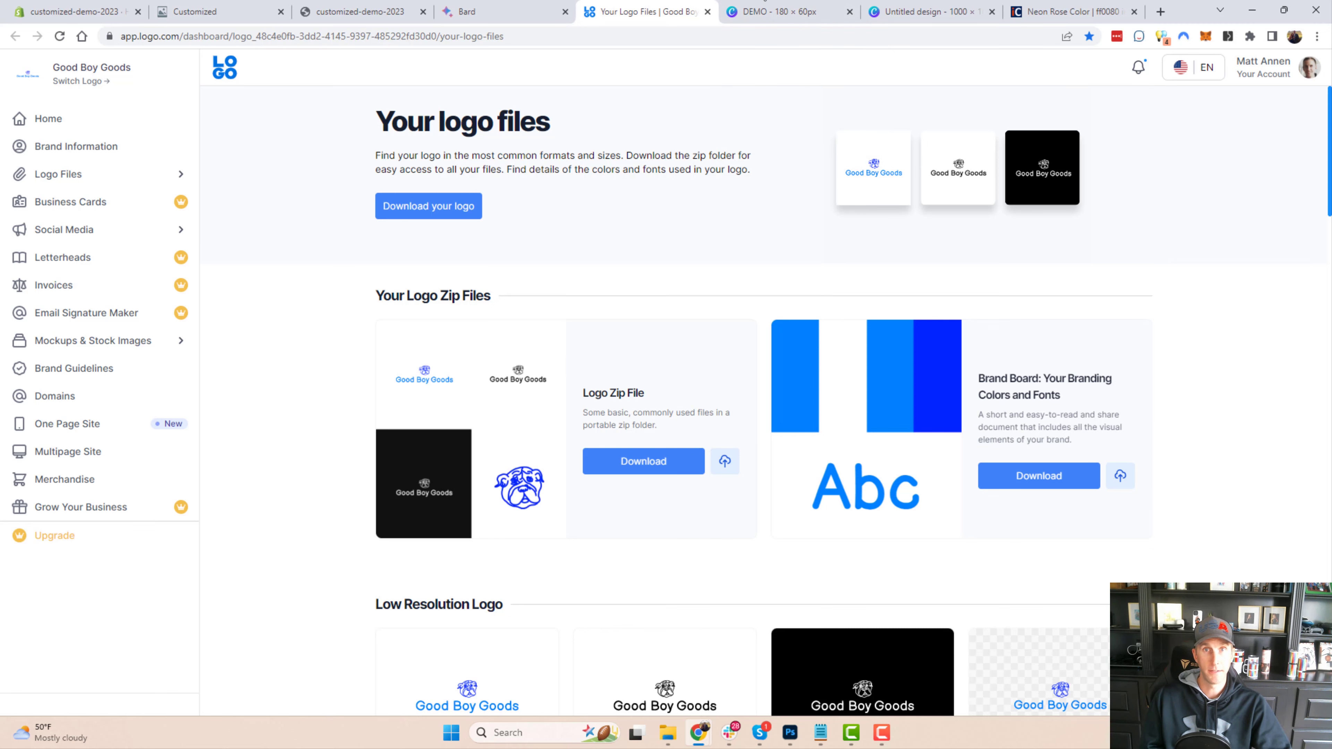
key("ctrl+Tab")
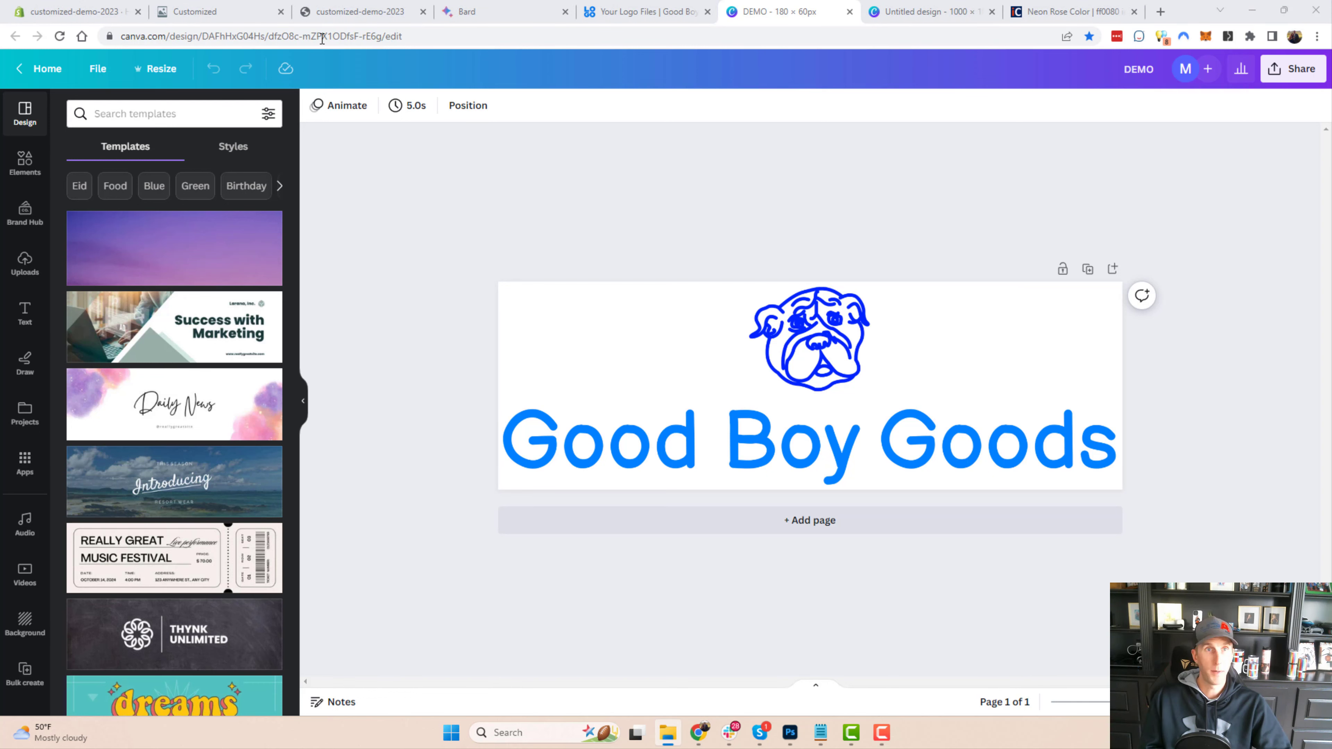
Step: Switch to the Shopify admin, open the Dawn theme for customization and bring up its logo settings by way of the header section
left_click(343, 8)
scroll(293, 223, "up", 5)
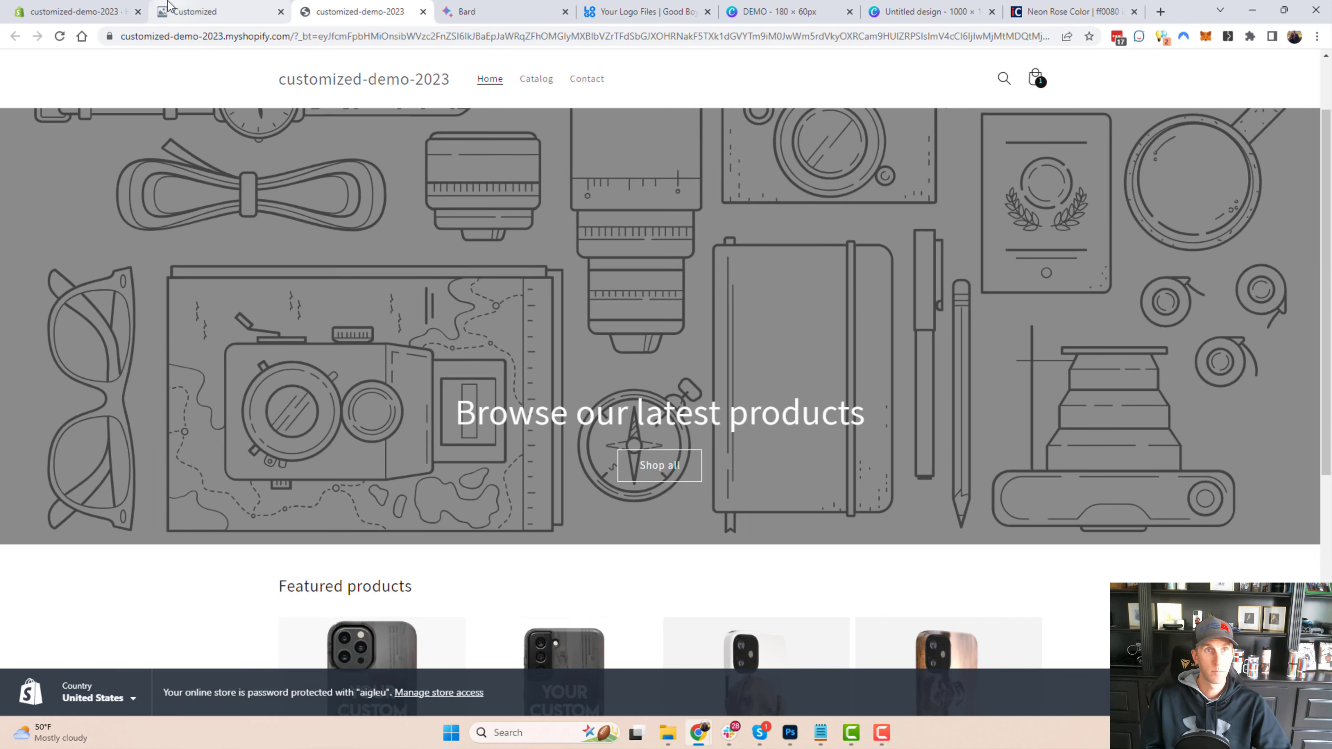
left_click(99, 5)
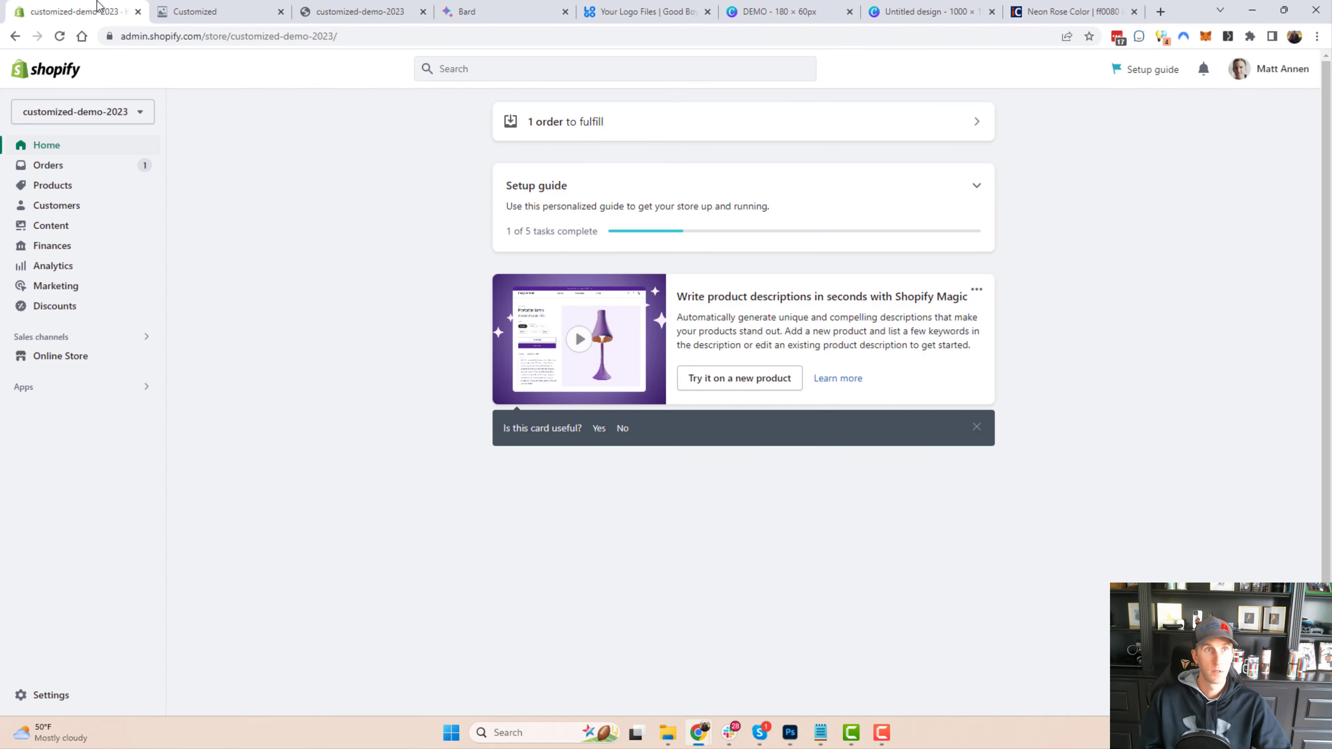
left_click(52, 359)
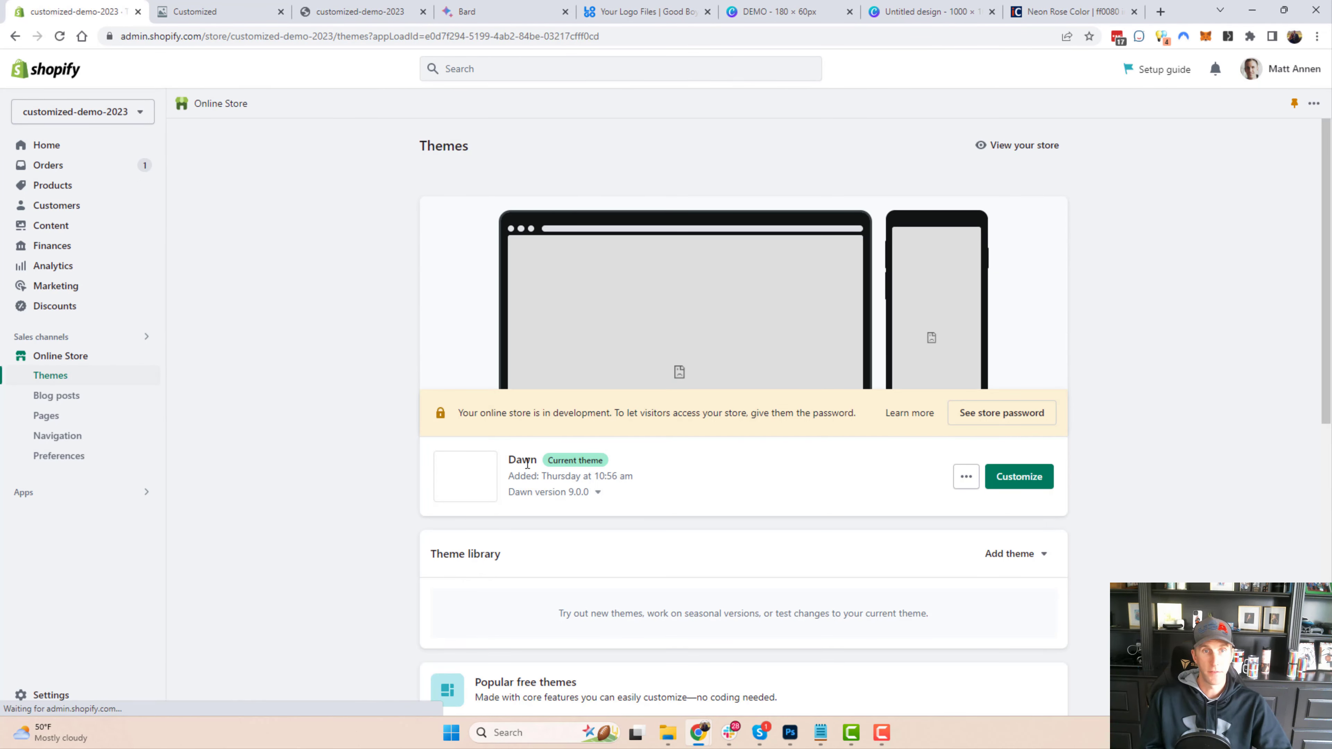
double_click(527, 463)
left_click(336, 463)
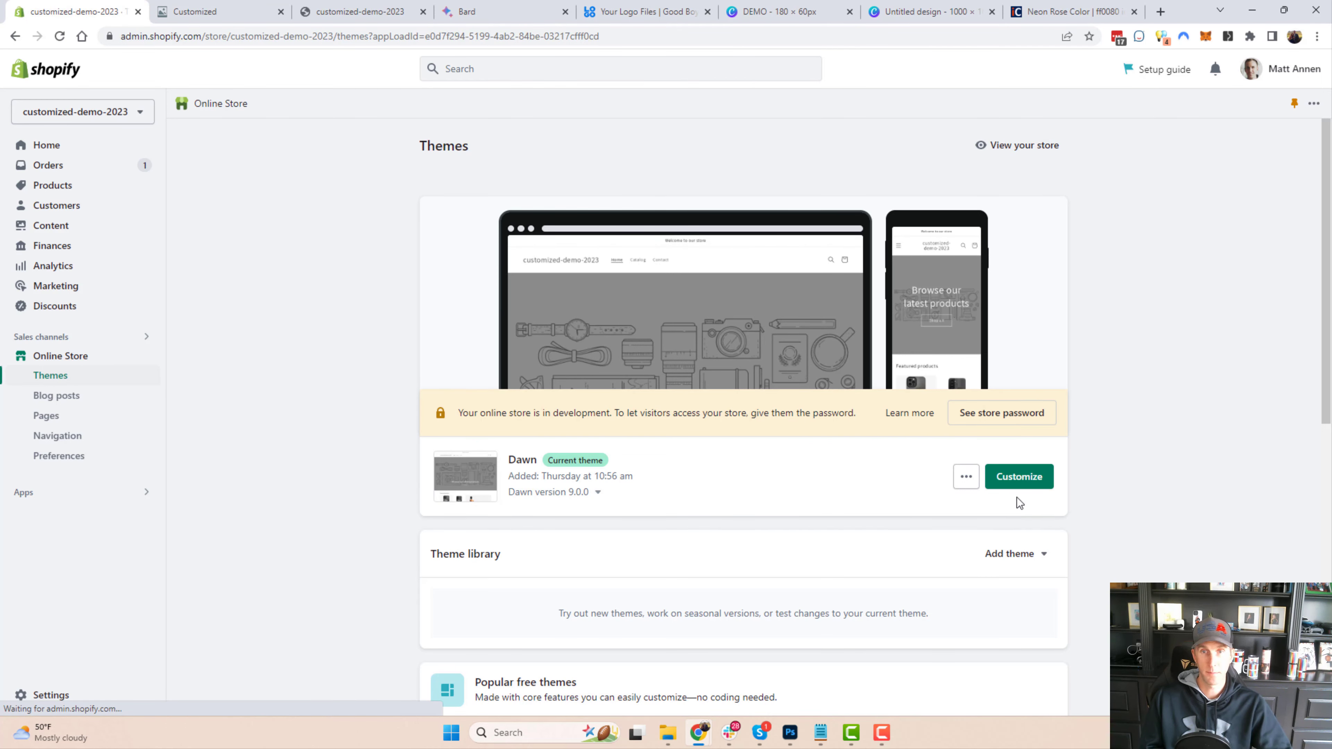
left_click(1023, 486)
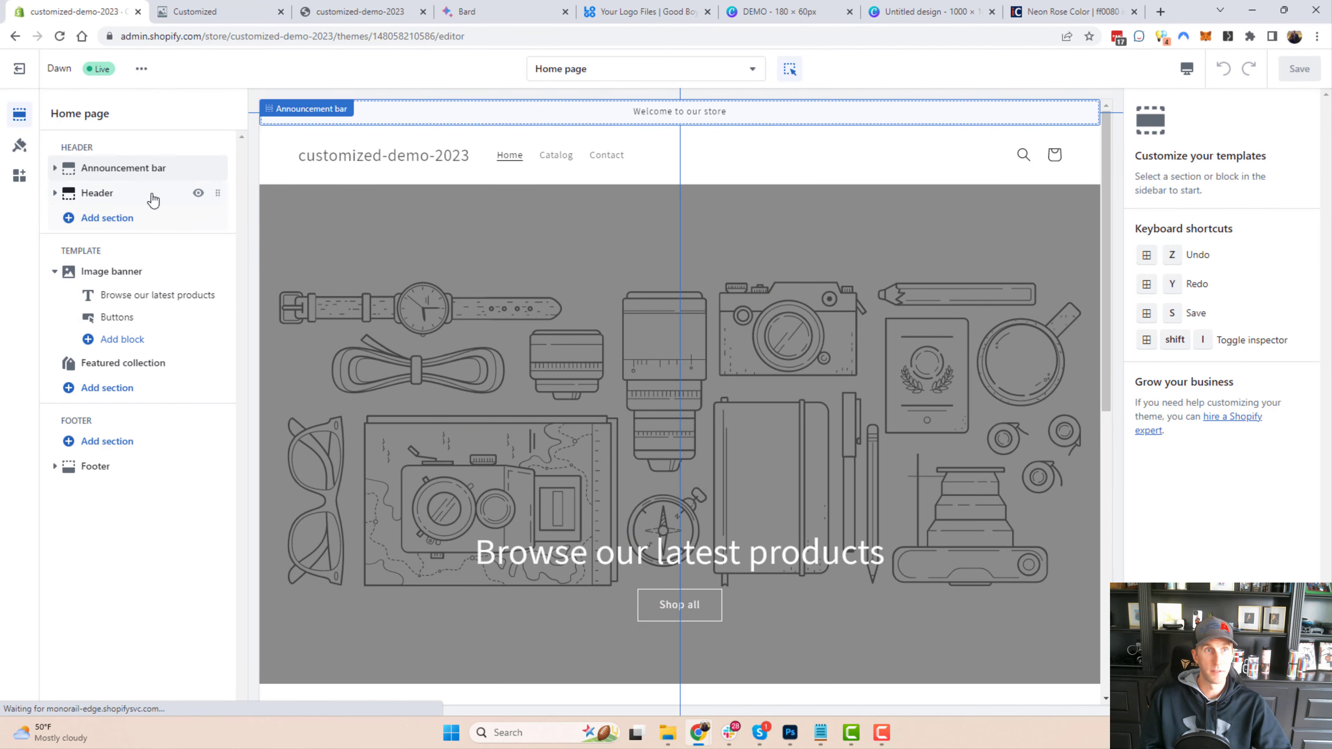
left_click(98, 193)
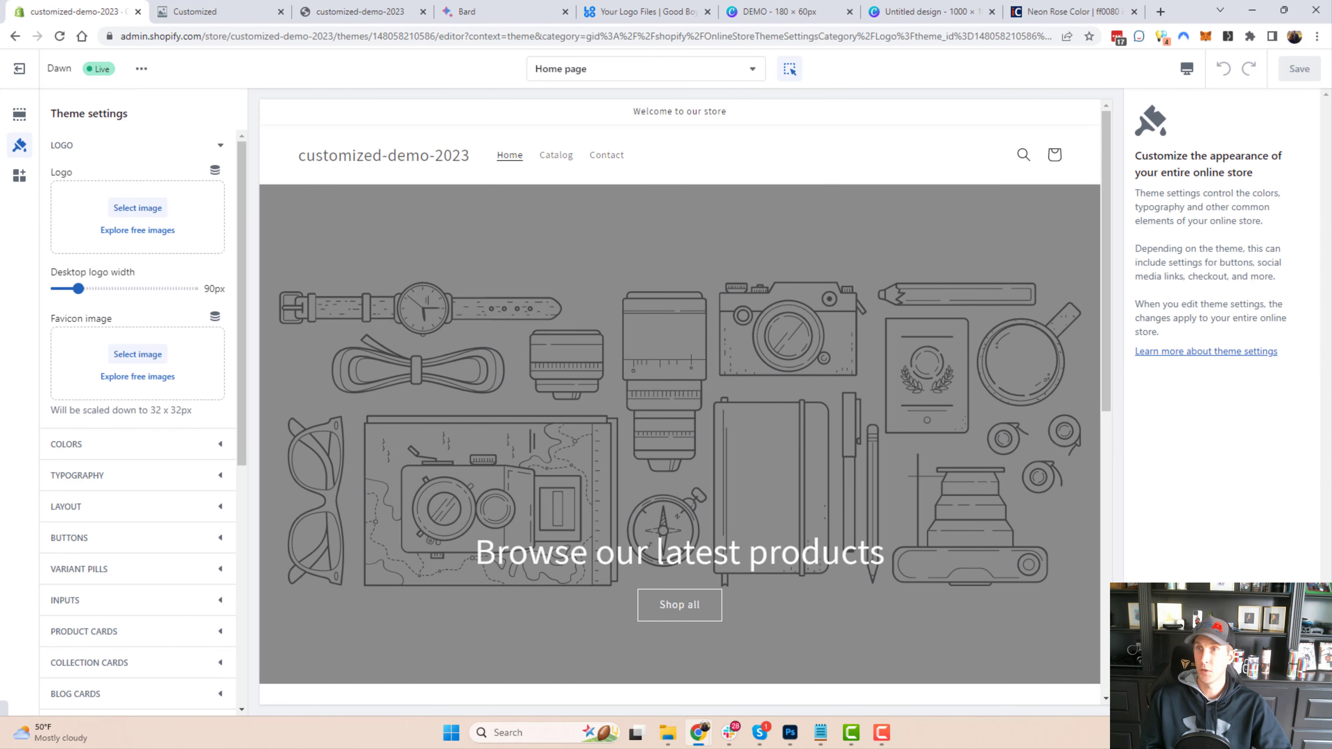
Step: Open the image selection for the theme's logo, then switch to the Canva DEMO logo design and close it
left_click(138, 207)
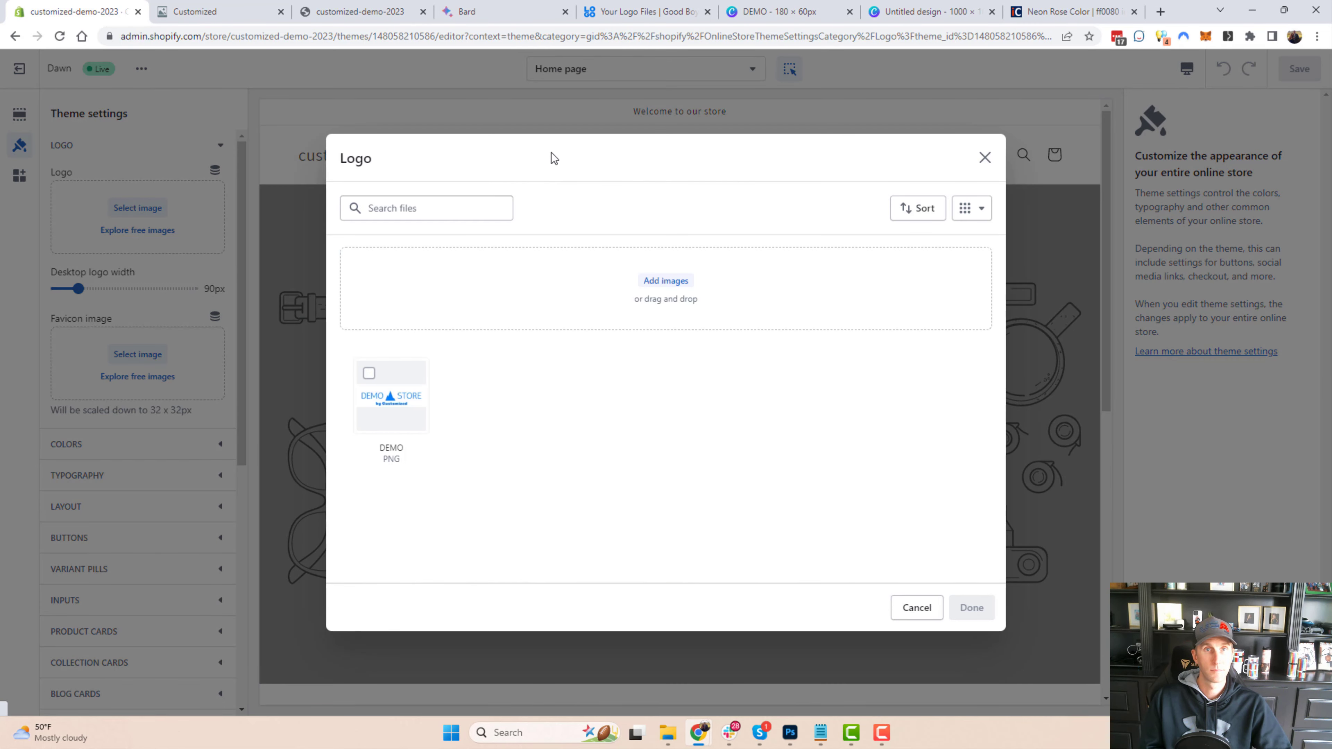
left_click_drag(551, 152, 794, 430)
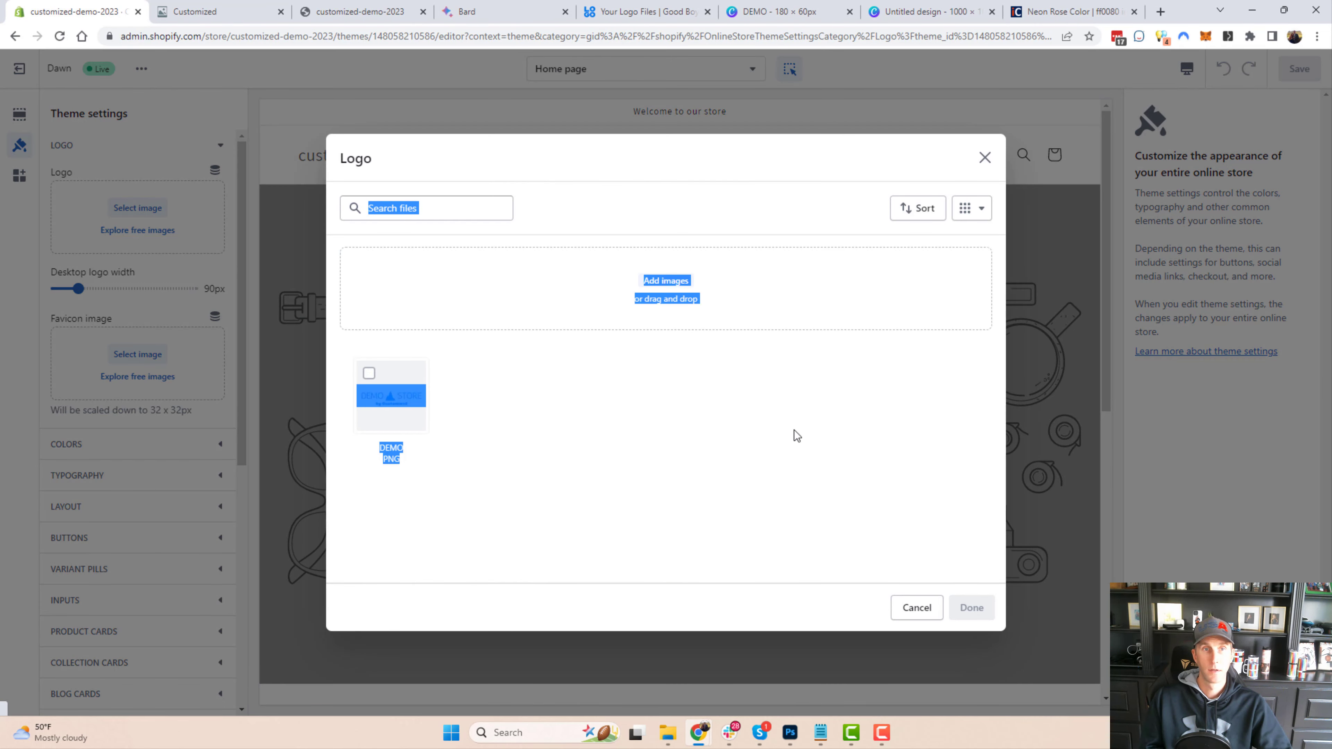
left_click(608, 456)
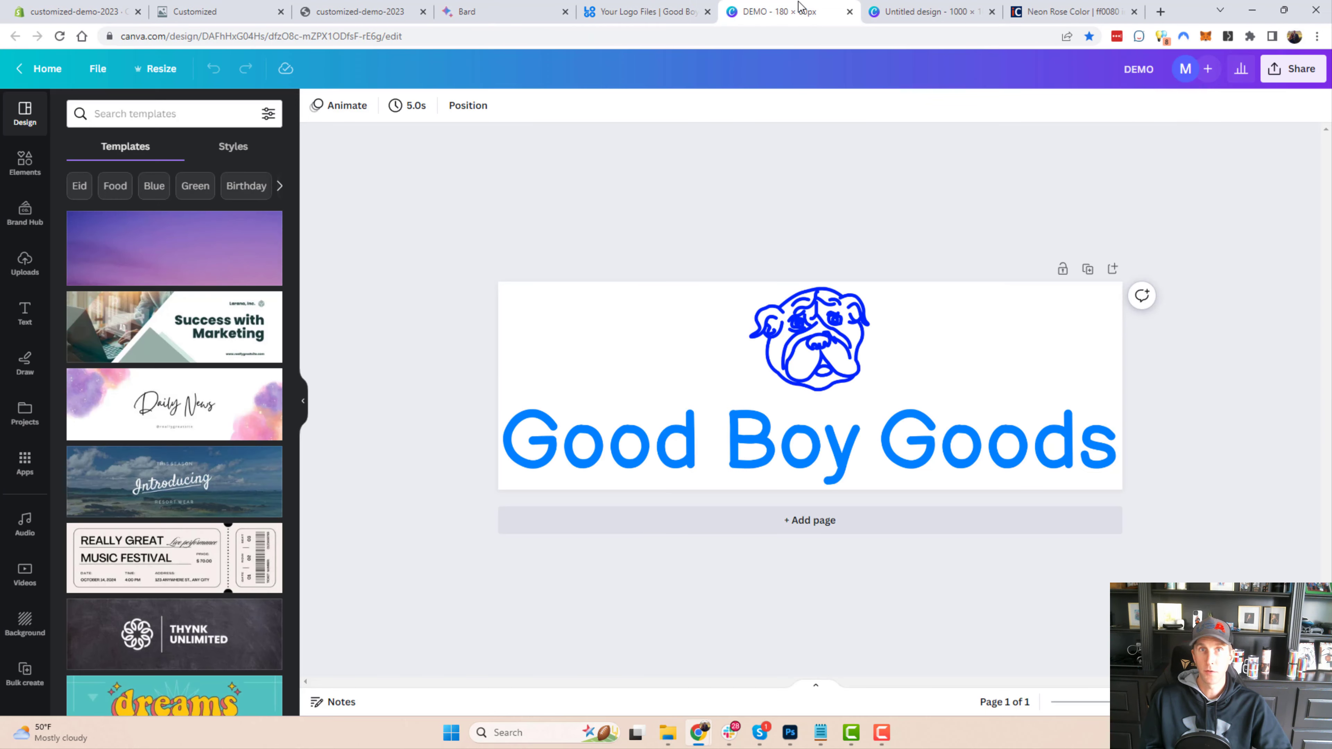
left_click(792, 11)
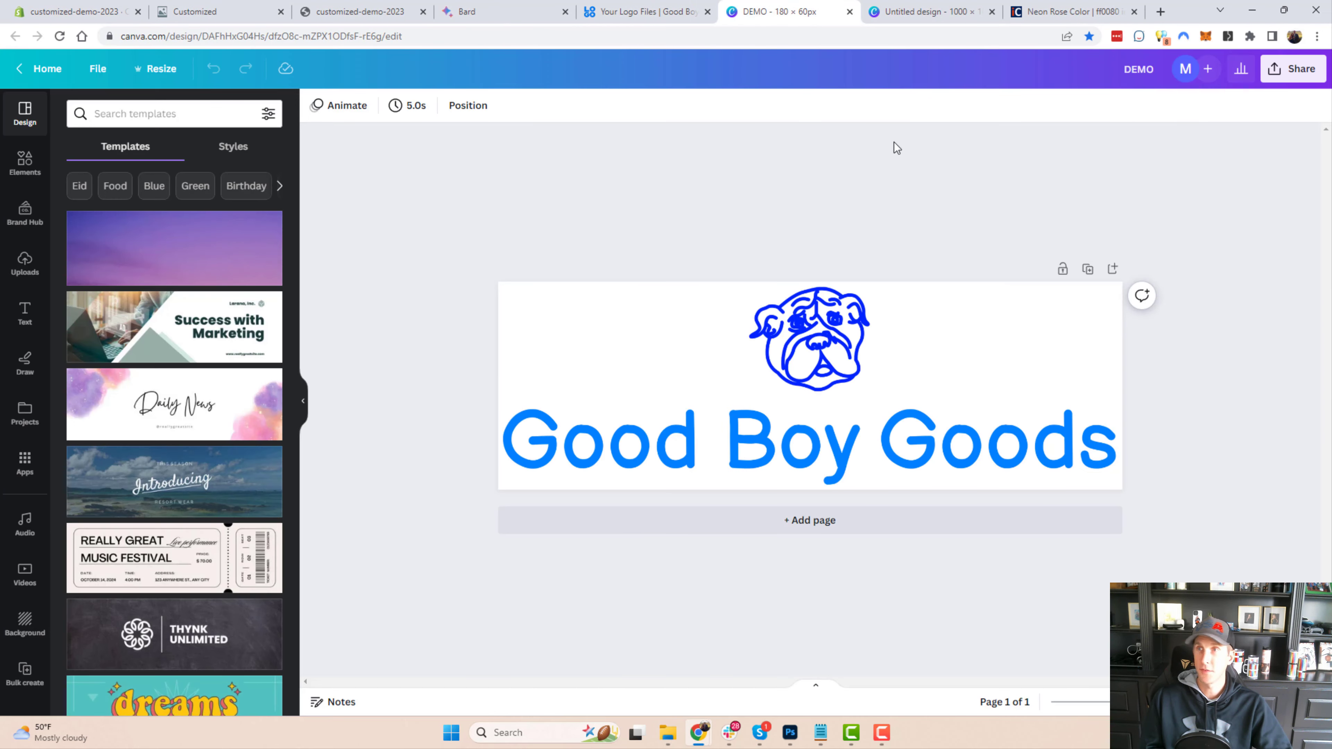
key("ctrl+w")
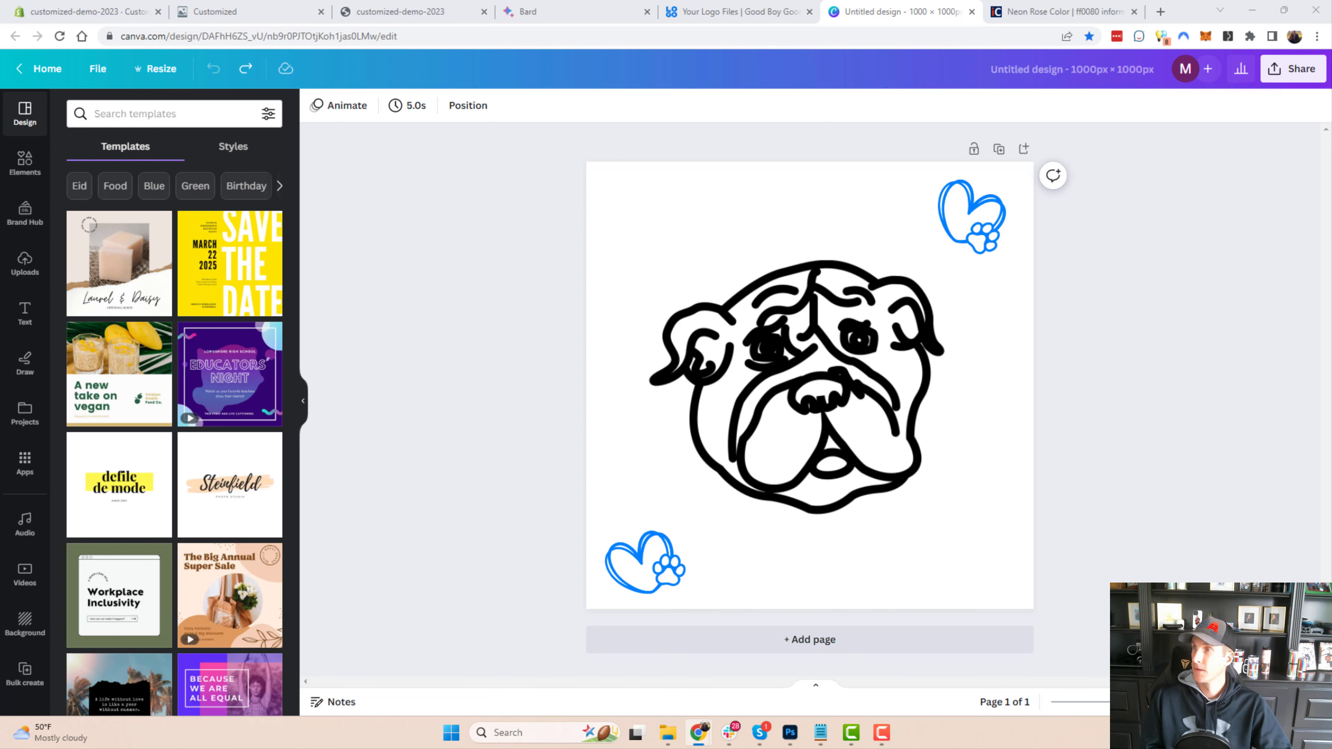
Step: Return to the Shopify theme editor and upload the Good Boy Goods PNG as the theme's logo
left_click(148, 10)
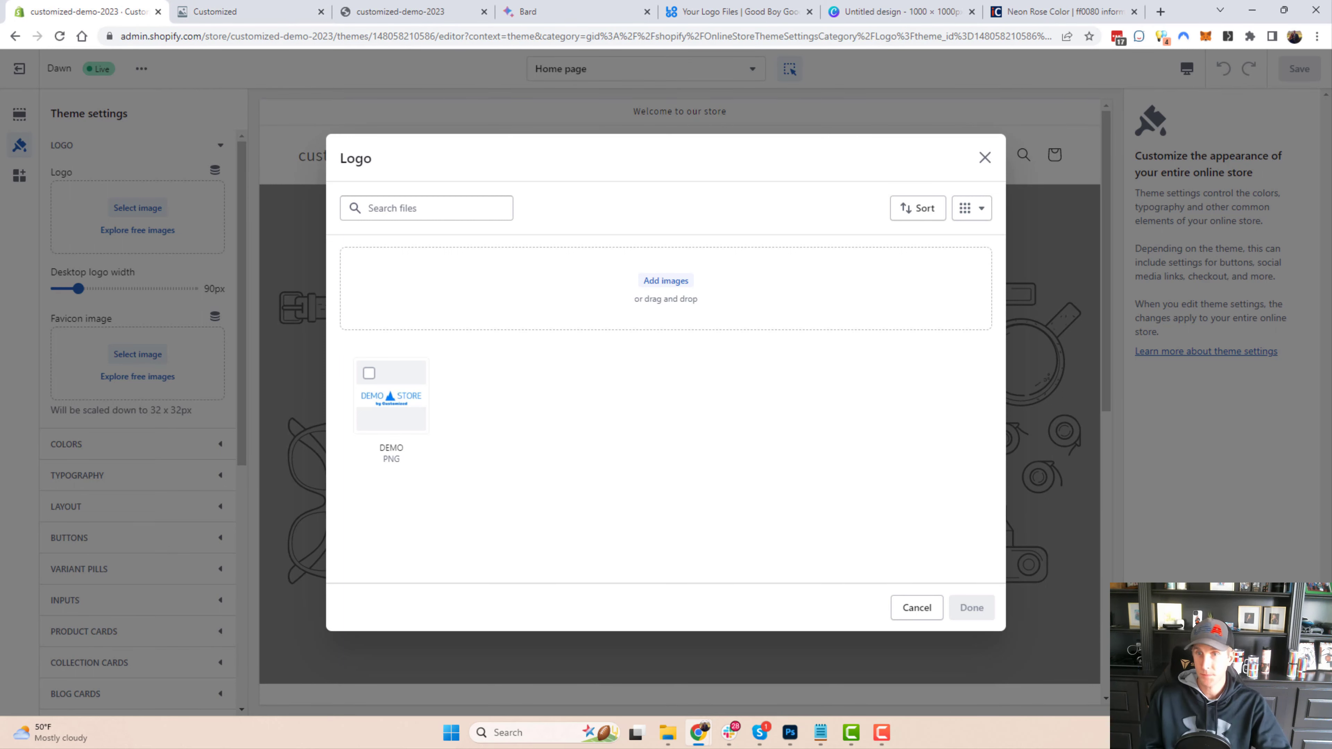
left_click_drag(945, 505, 687, 339)
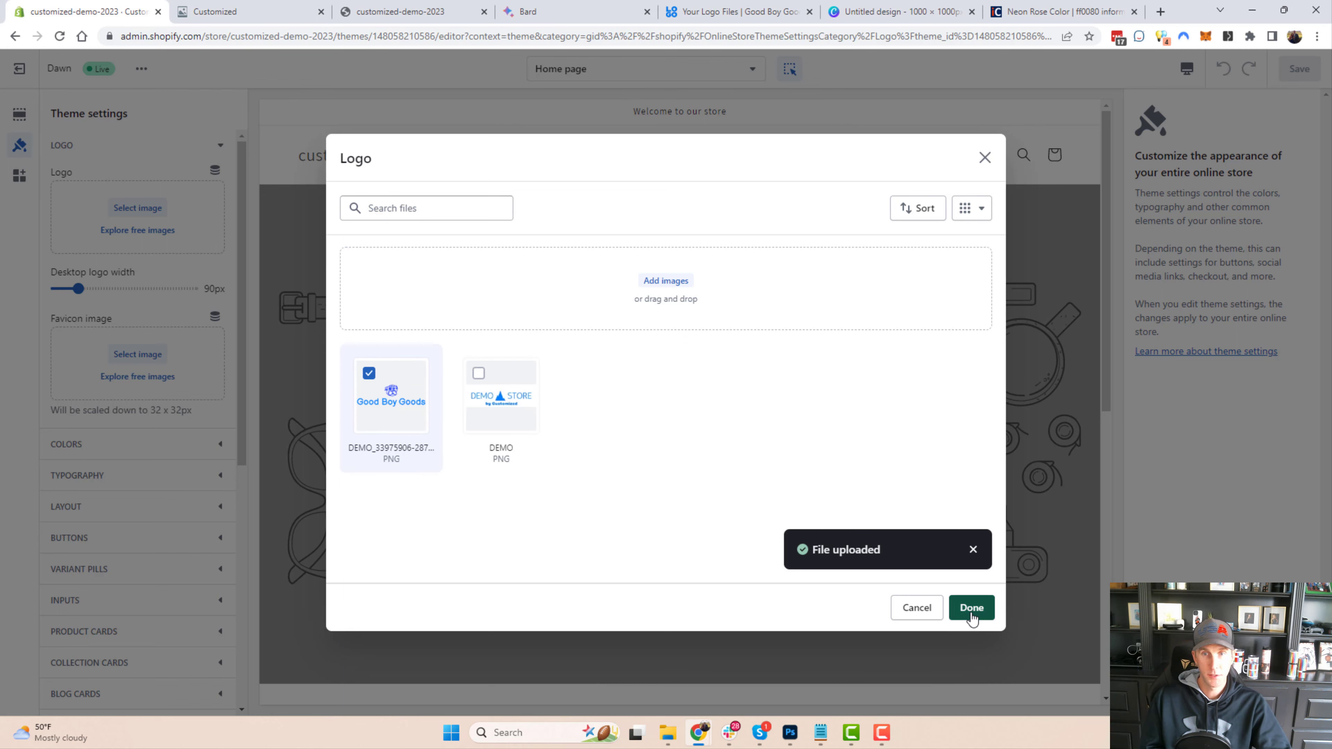
left_click(971, 609)
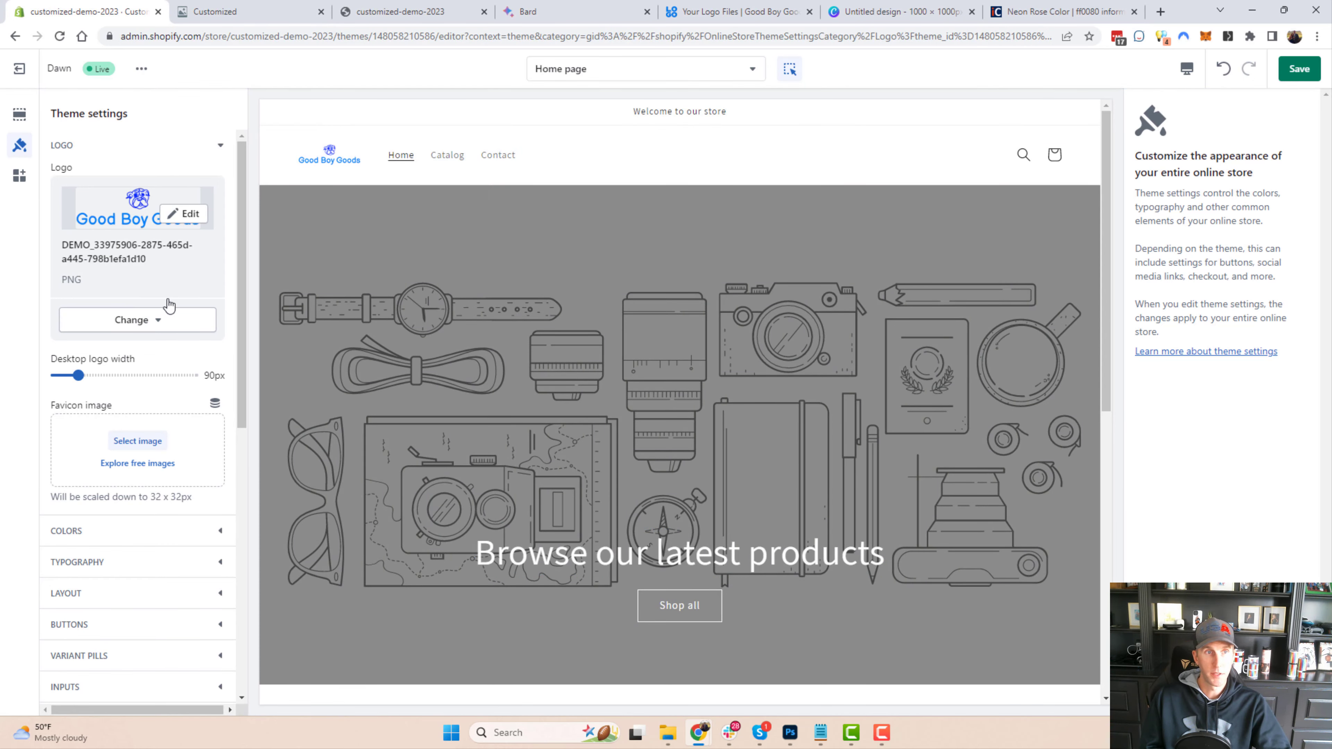
Step: Set the desktop logo width to 210 px and save the Dawn theme
left_click(92, 376)
left_click_drag(93, 375, 141, 388)
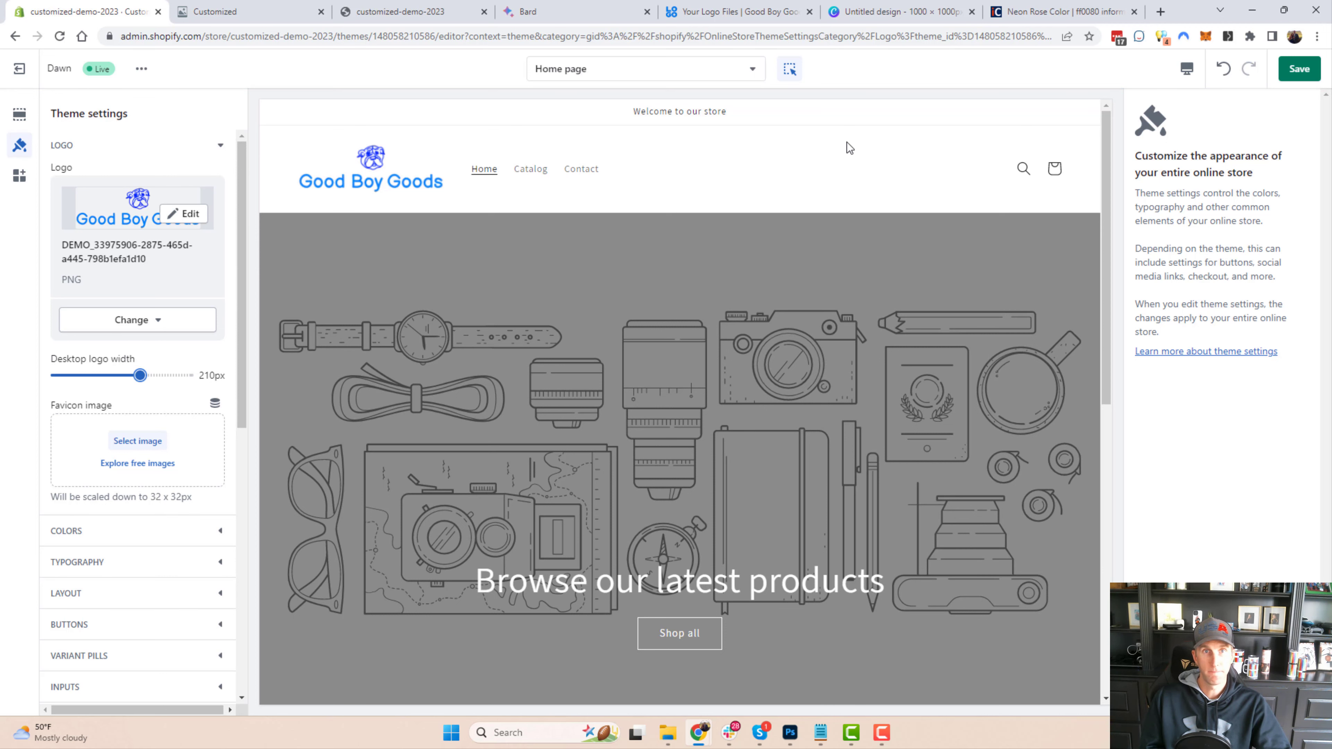
left_click(1299, 69)
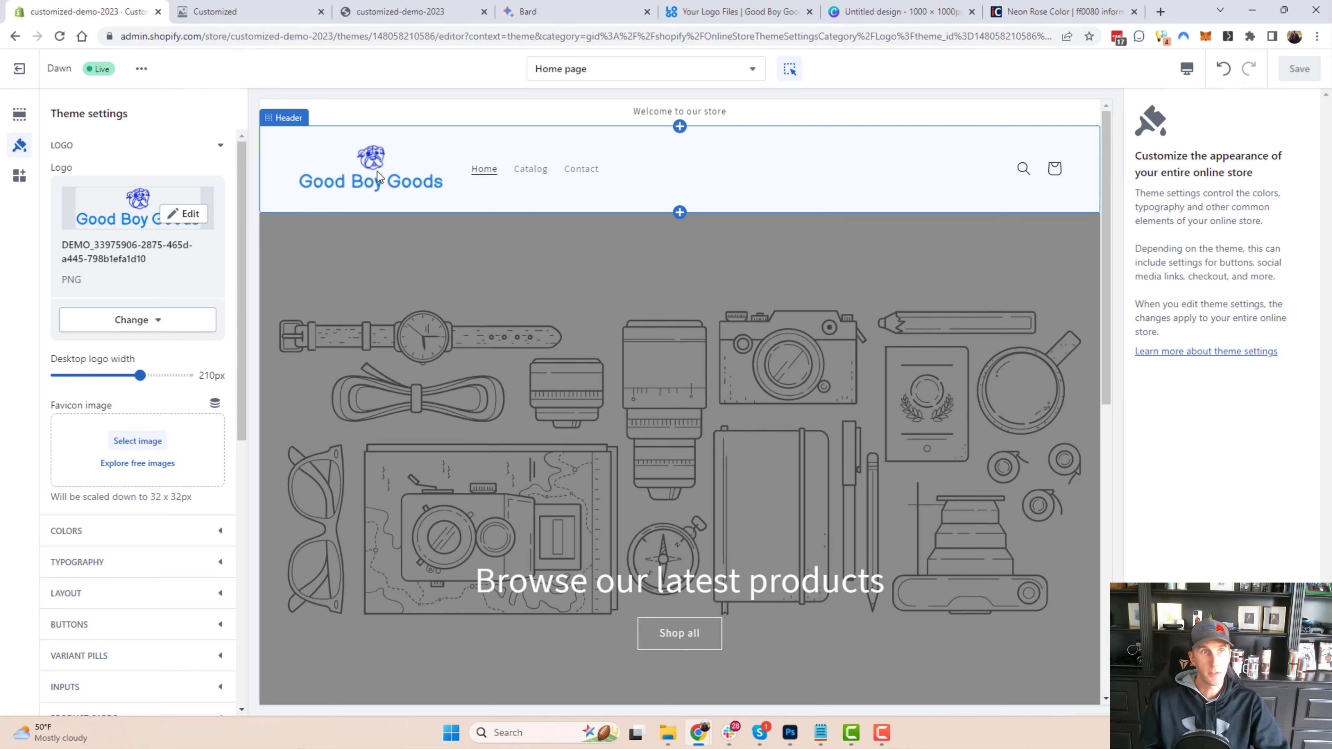
Step: Switch to the Customized app and open the customizer's branding settings
left_click(251, 6)
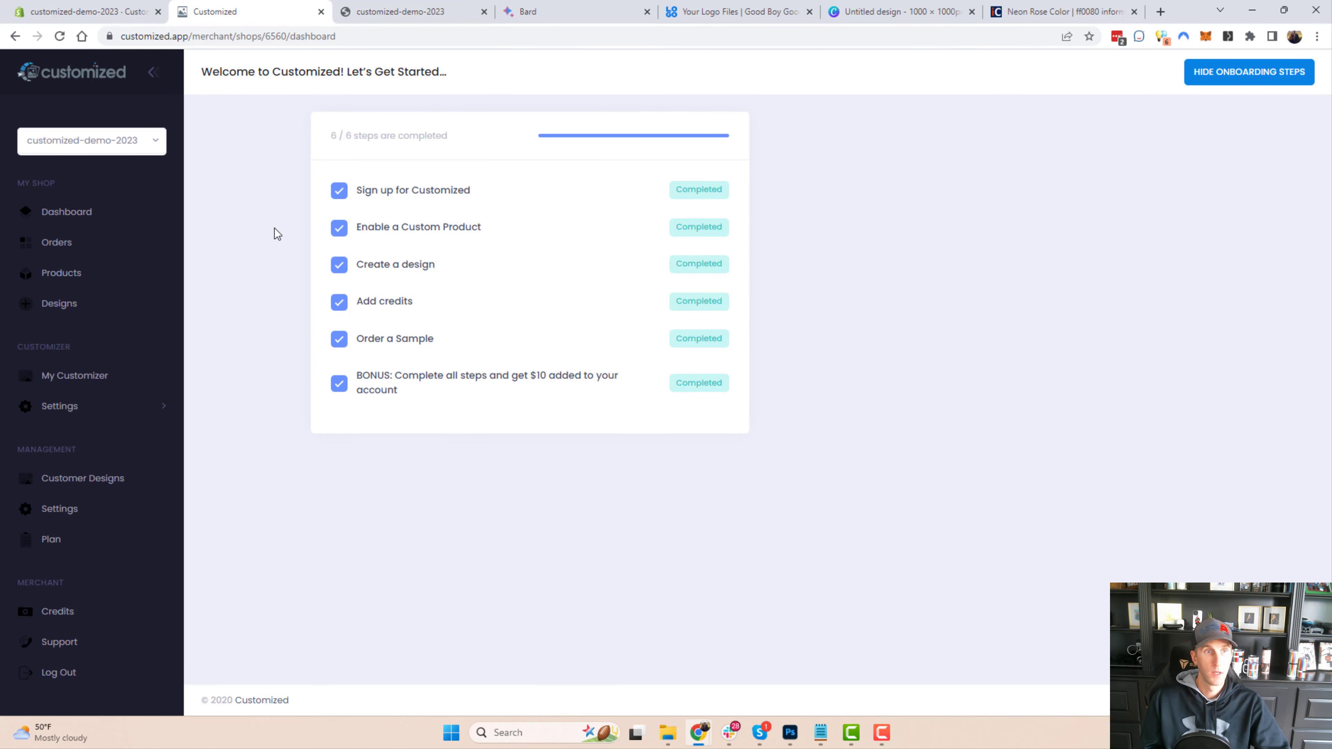
left_click(163, 413)
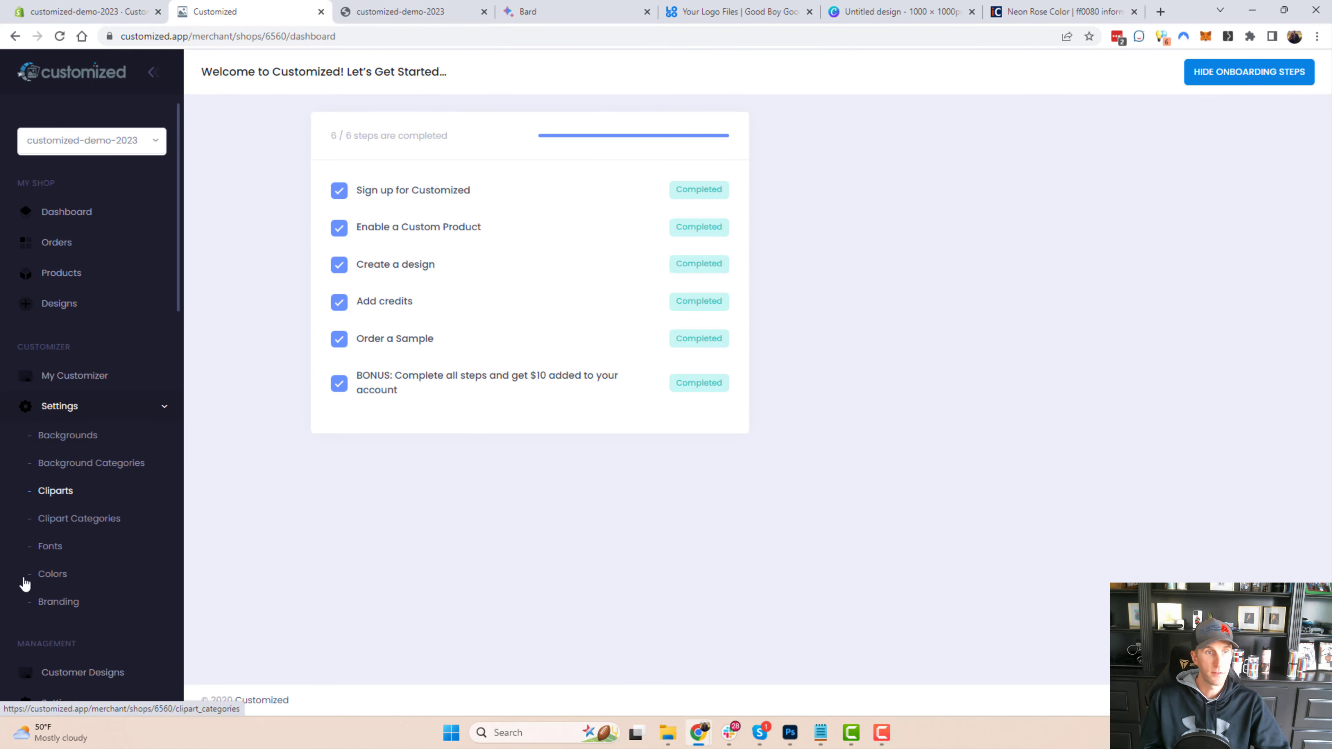
left_click(58, 602)
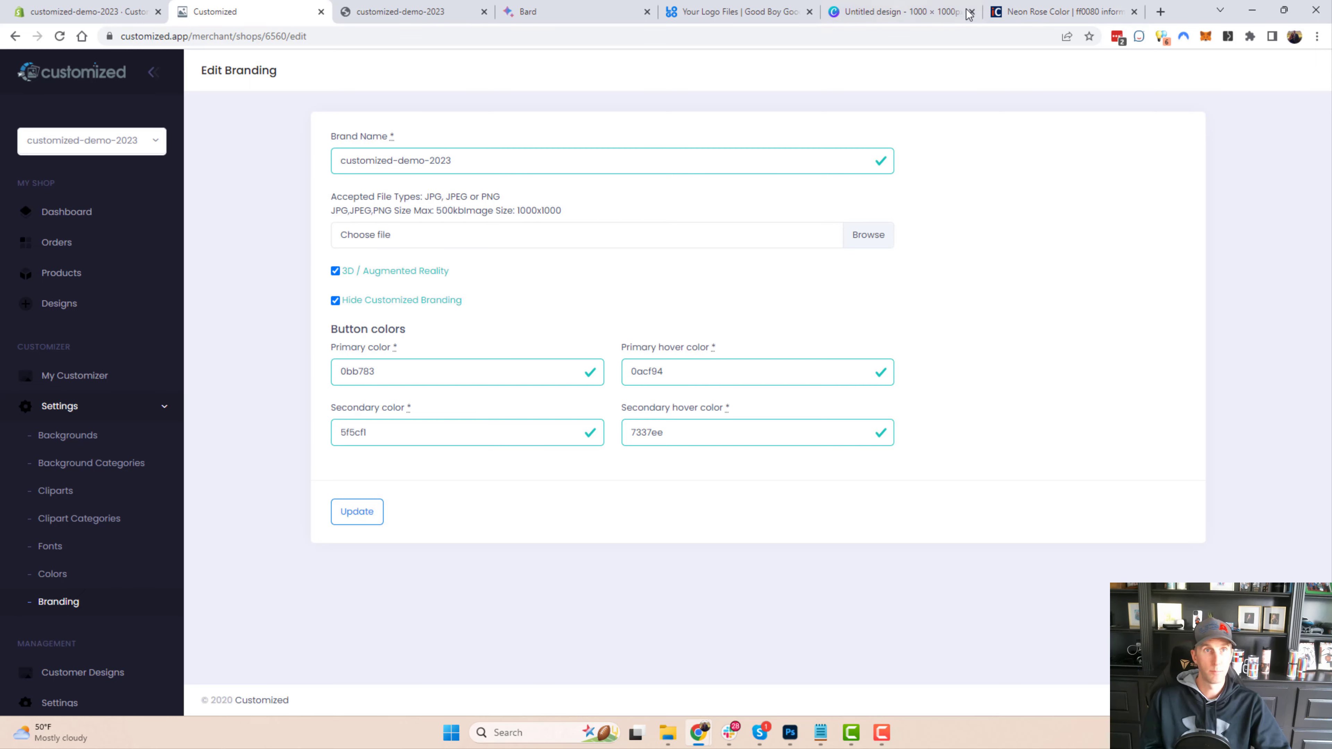
Step: Switch to the storefront, reload it and go to its /pages/customize page
left_click(385, 7)
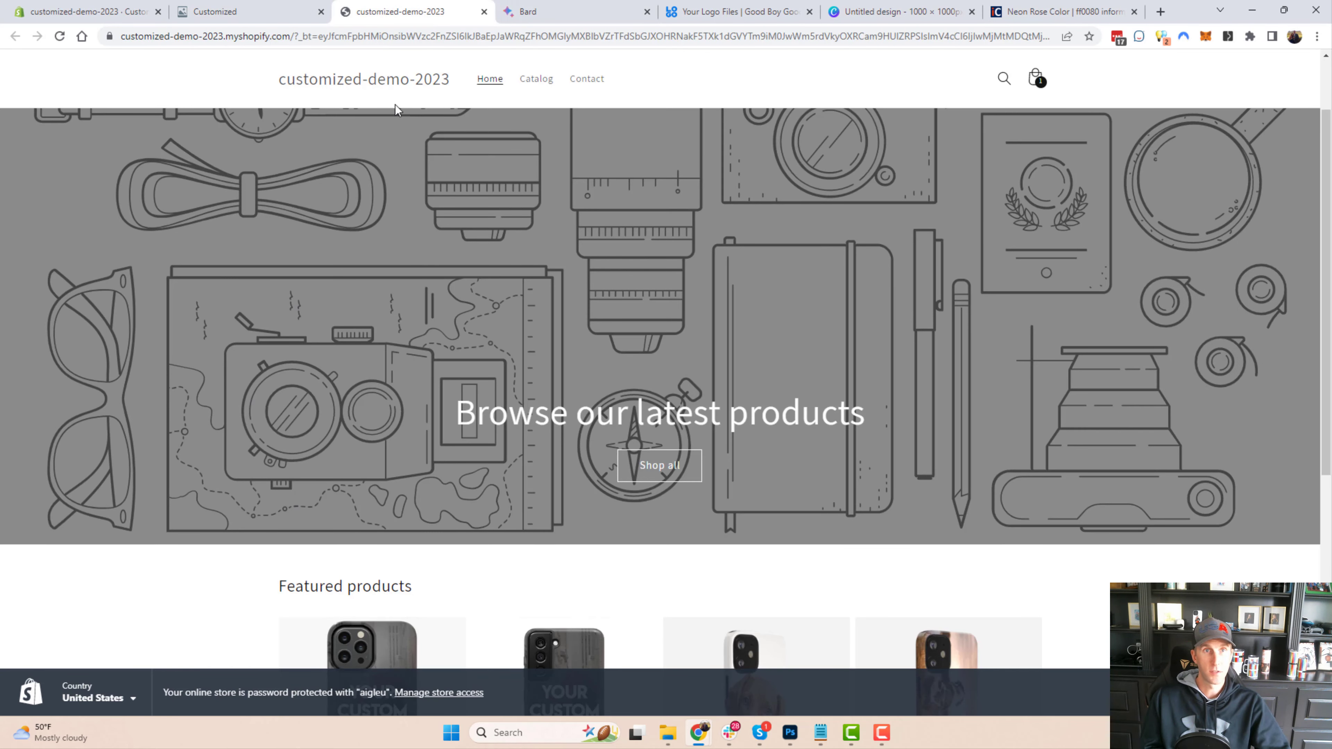
left_click(60, 38)
left_click(352, 41)
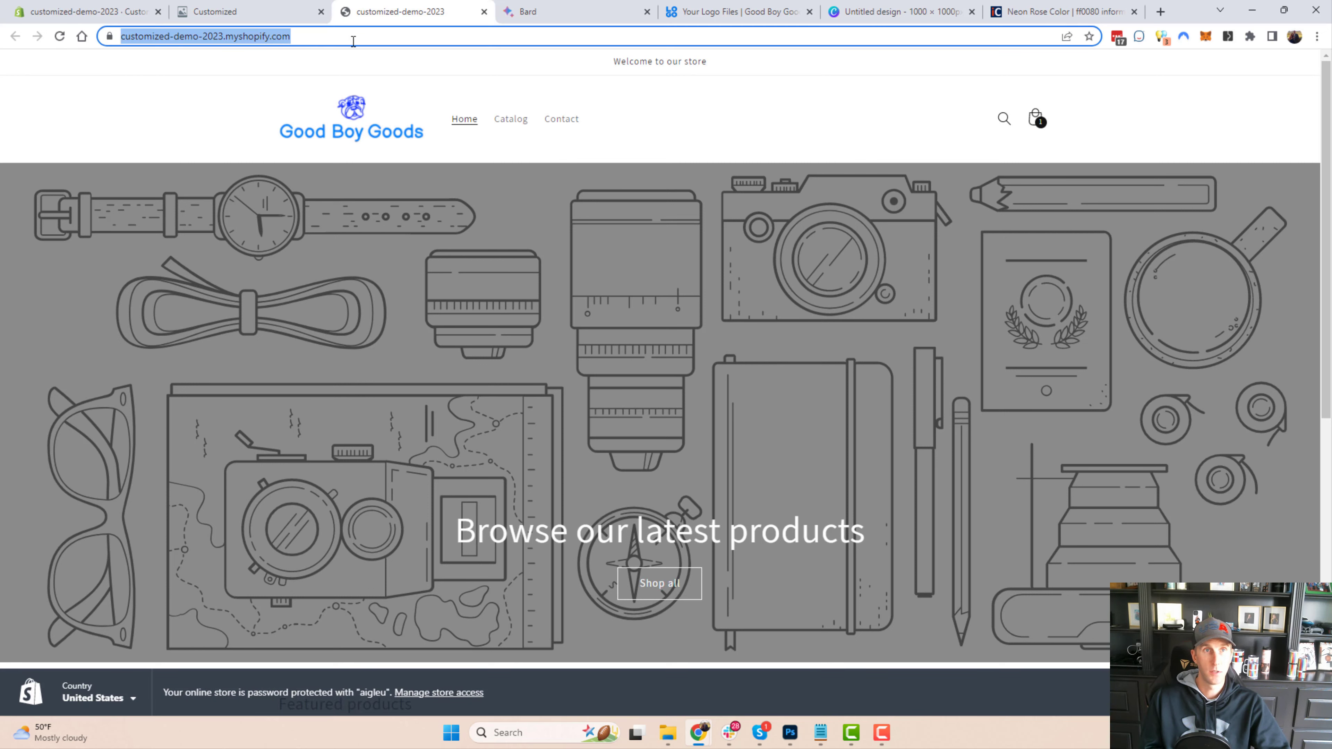
left_click(403, 42)
type("/pages")
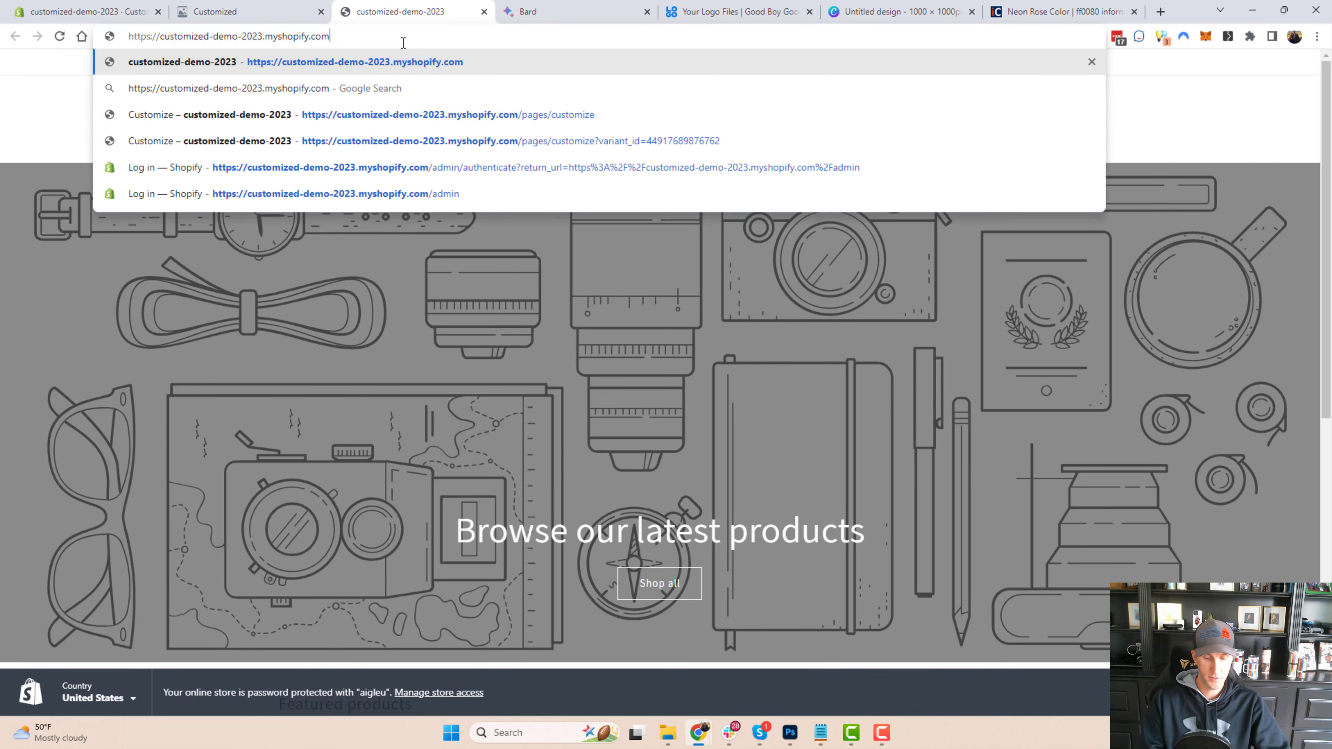
type("/custom")
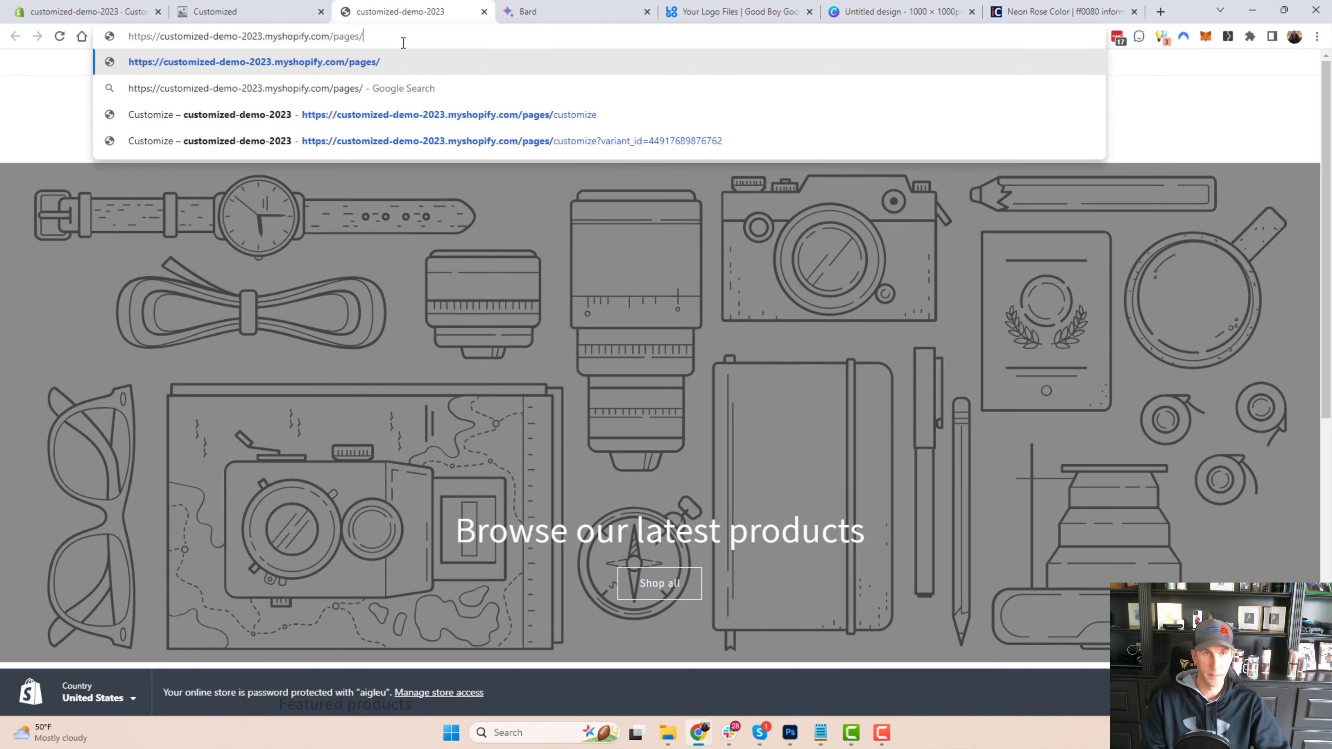
type("ize")
key("Return")
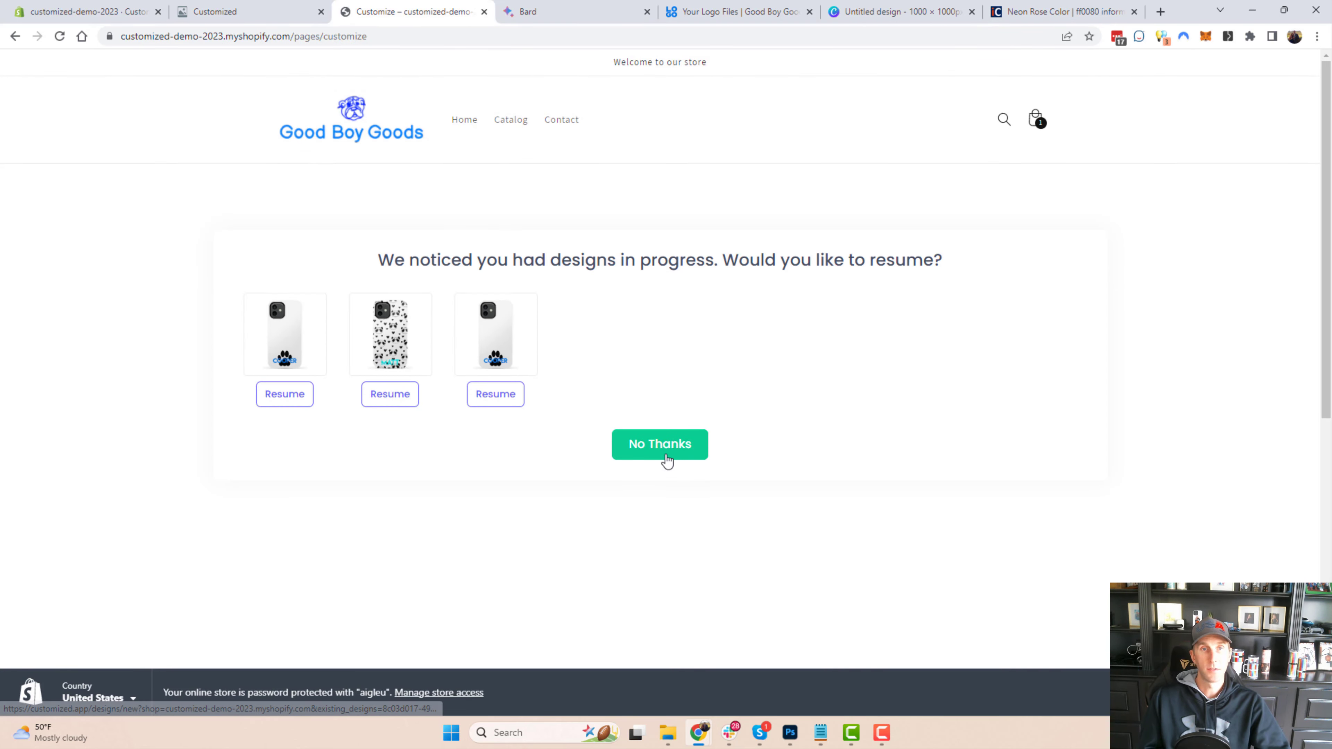
Step: Decline resuming a design in progress and examine the brand name in the customizer's welcome heading
left_click(498, 397)
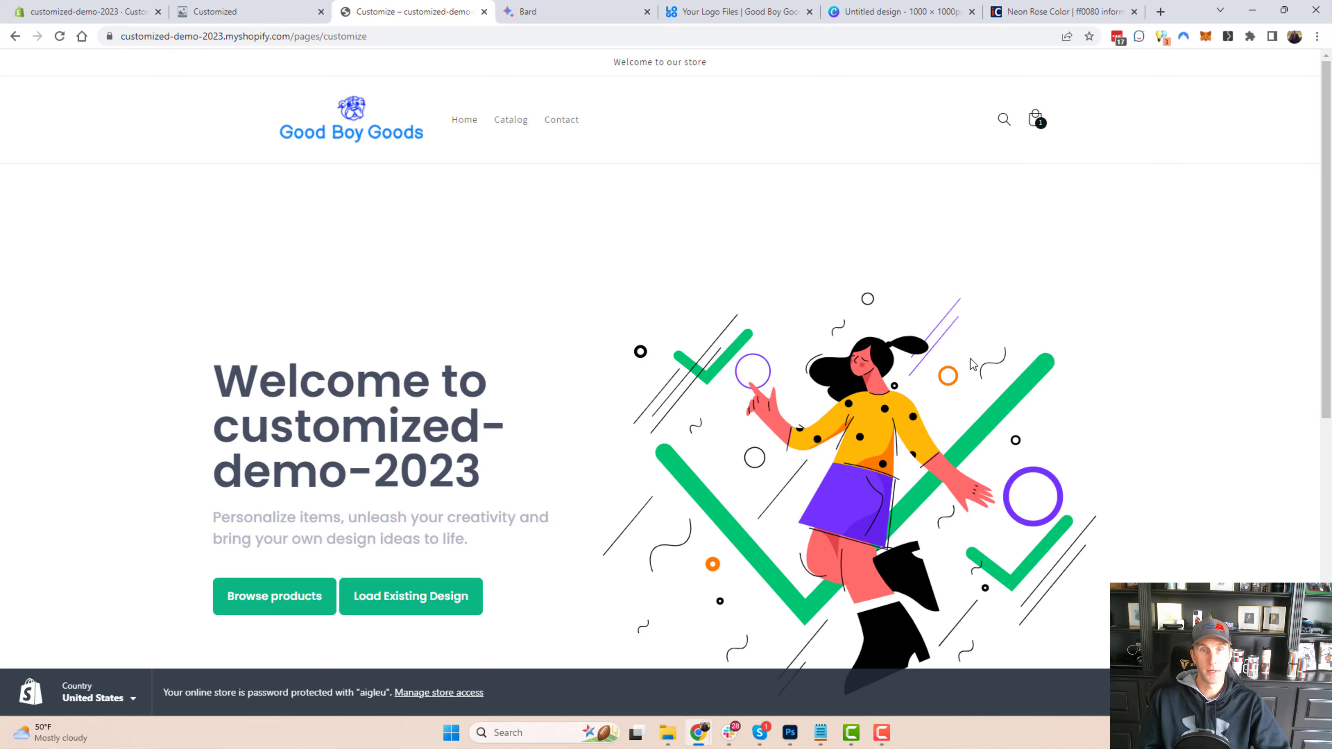
scroll(973, 365, "down", 2)
scroll(793, 369, "up", 2)
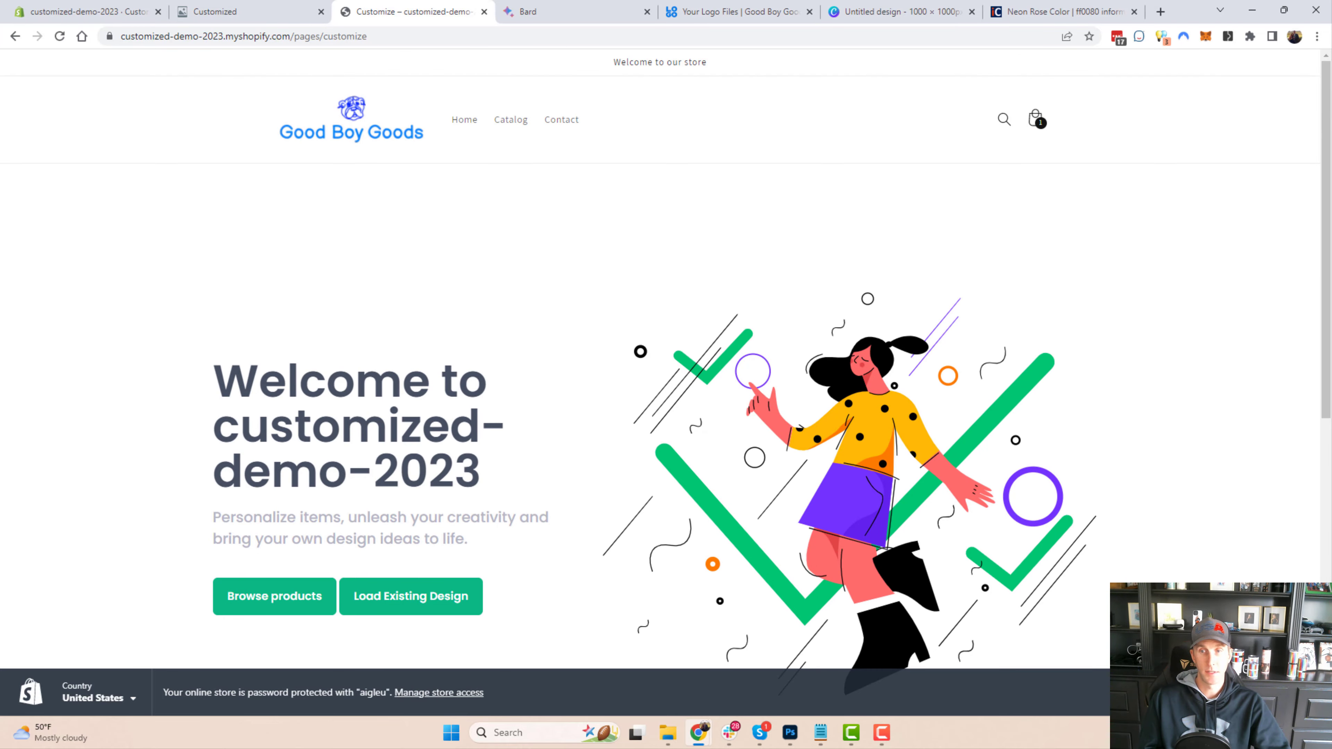
scroll(463, 324, "down", 3)
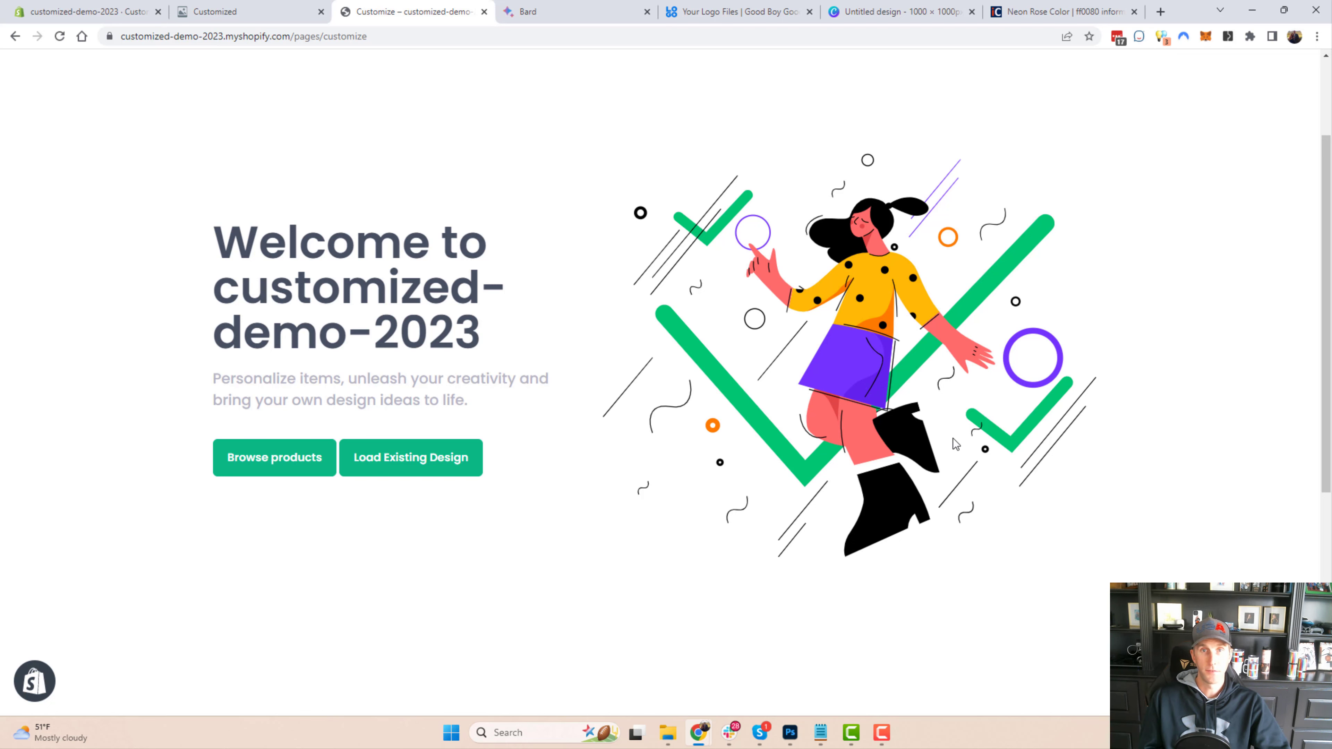
scroll(956, 444, "up", 3)
left_click_drag(490, 478, 225, 380)
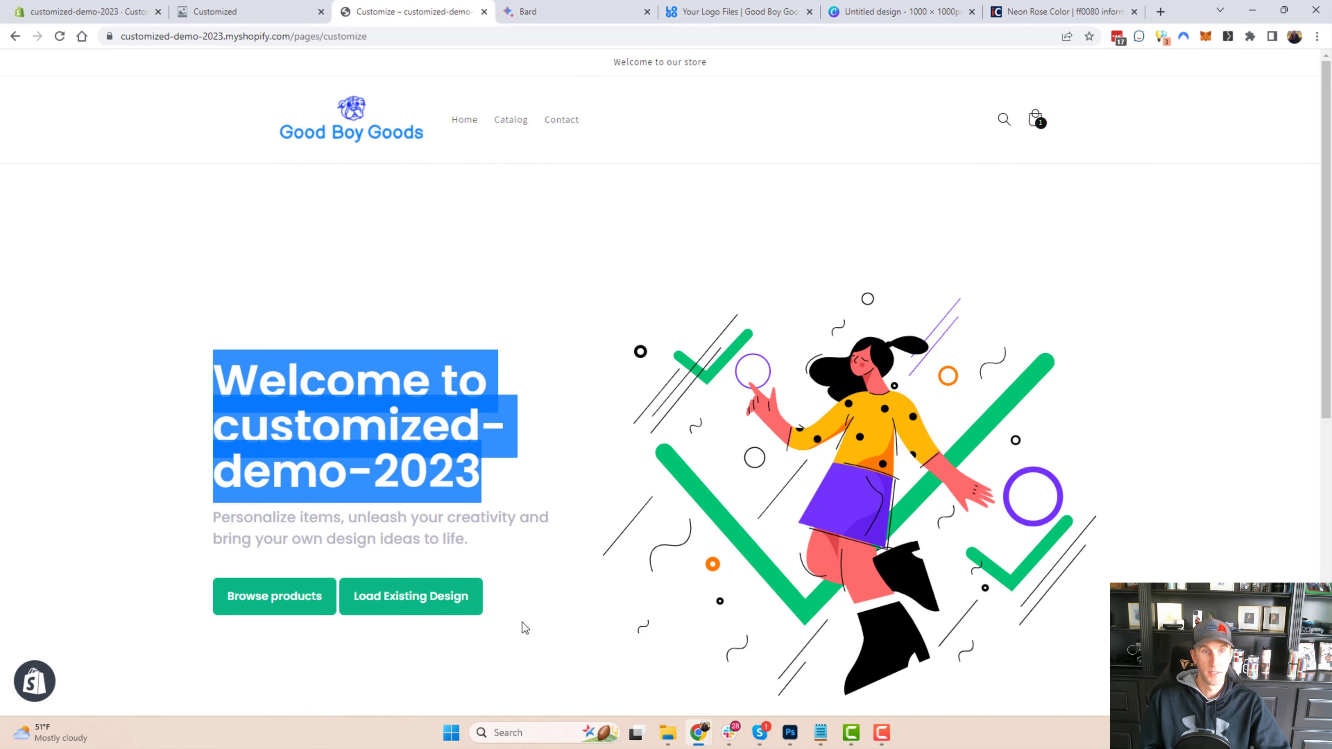
left_click(532, 501)
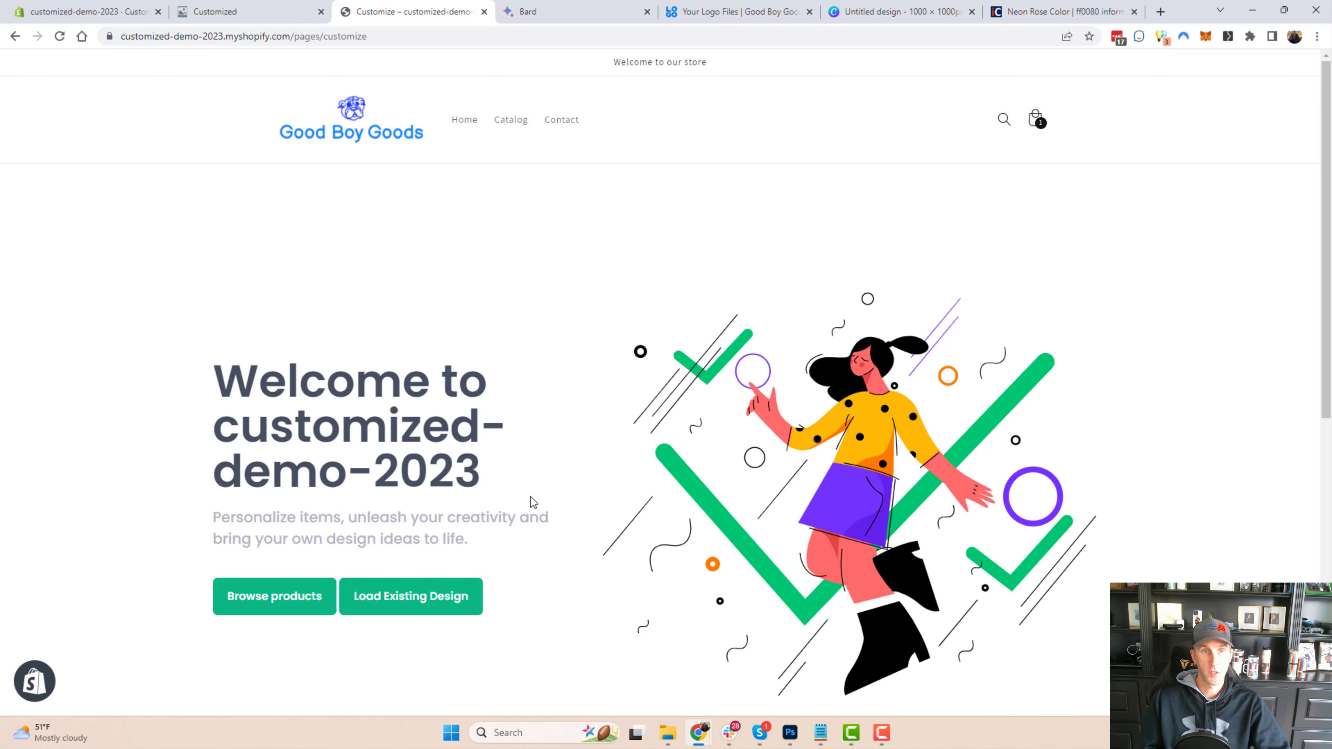
Step: Back in the Customized branding settings, set the brand name to Good Boy Goods and update the shop
left_click(244, 7)
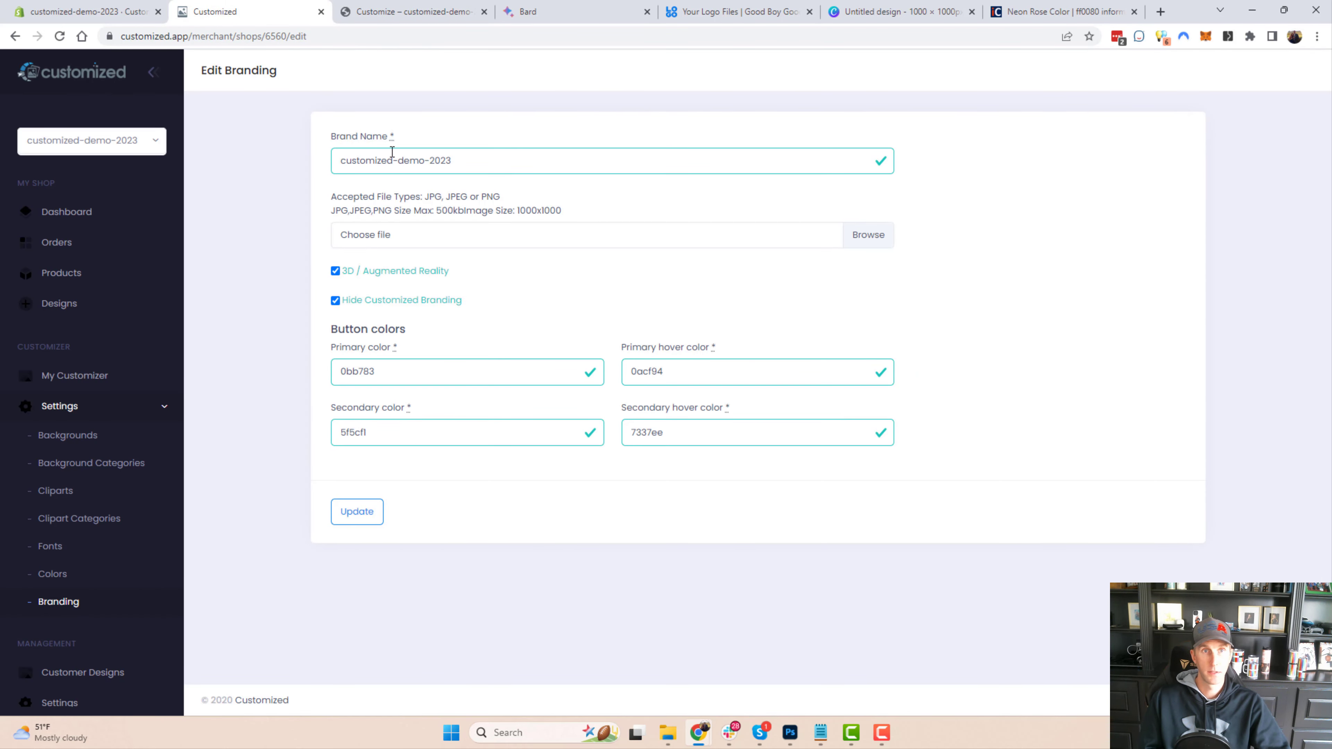
triple_click(412, 160)
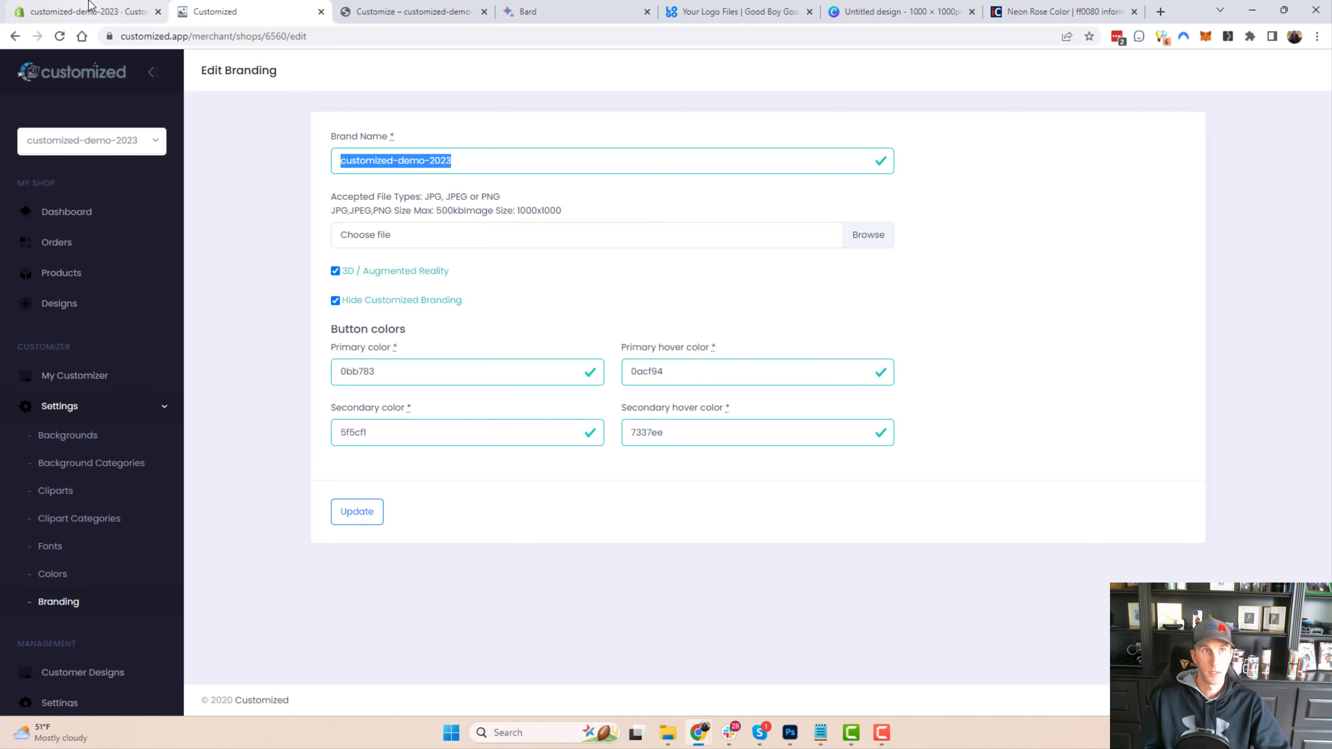
left_click(86, 11)
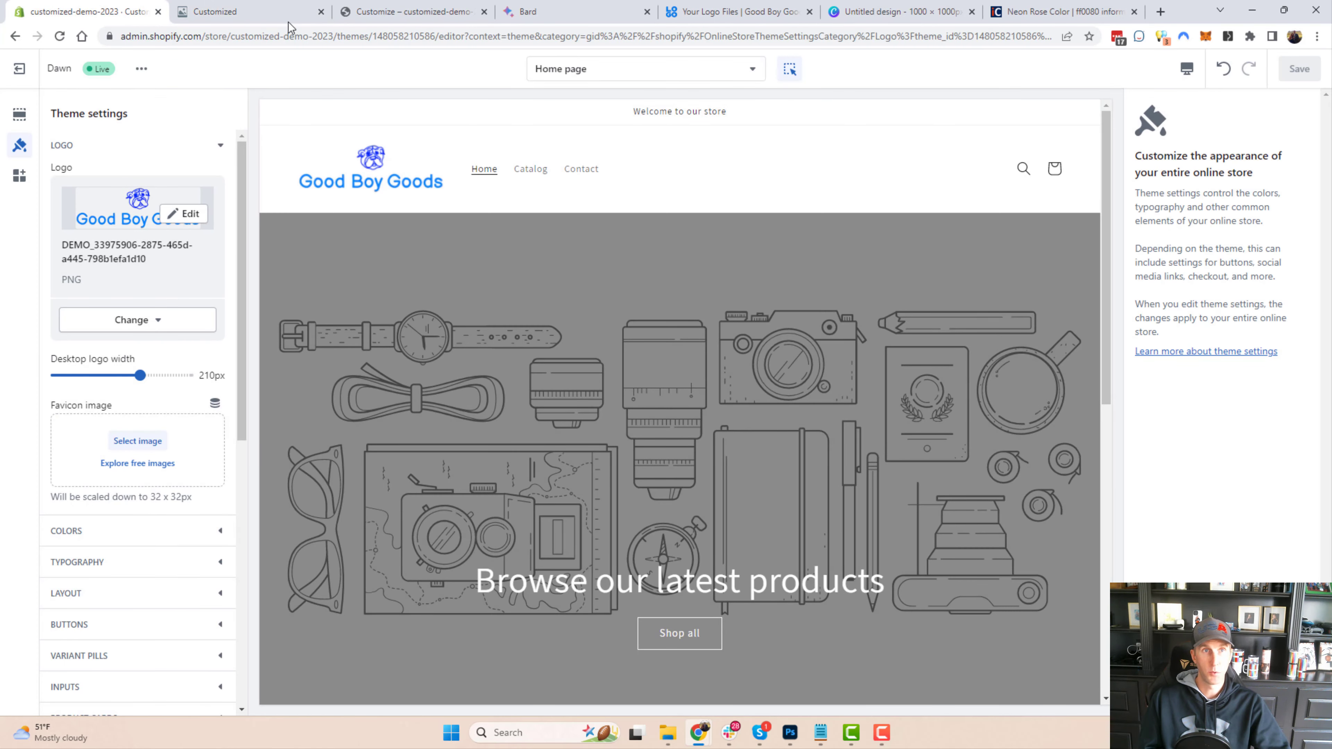
left_click(244, 11)
type("Good Bo")
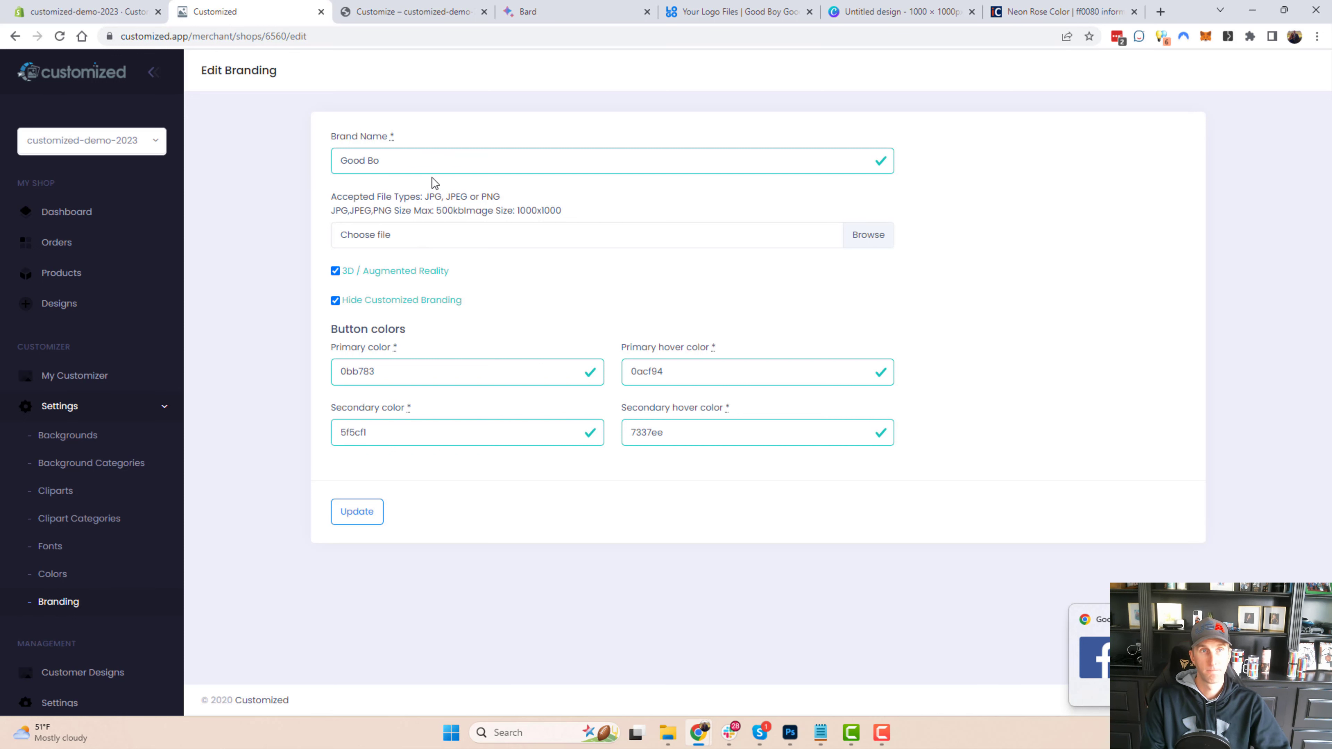
type("y Goods")
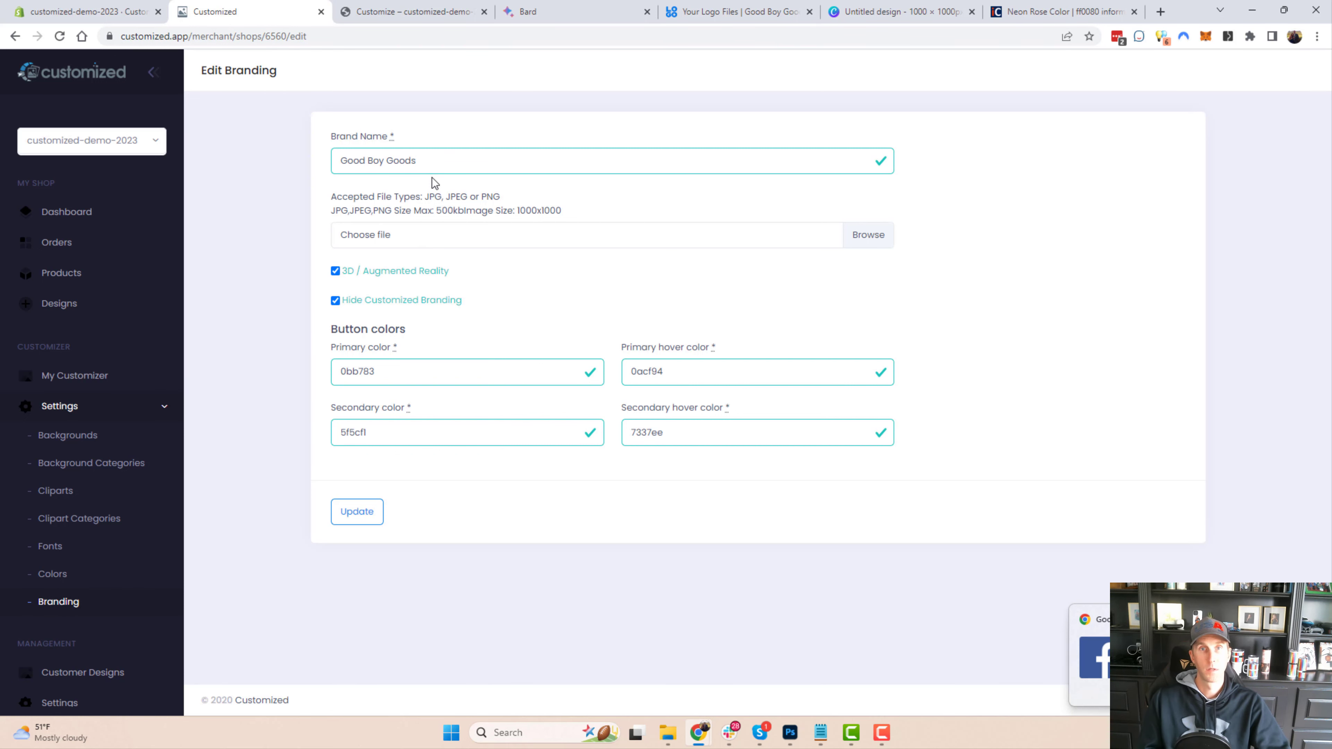
left_click(344, 514)
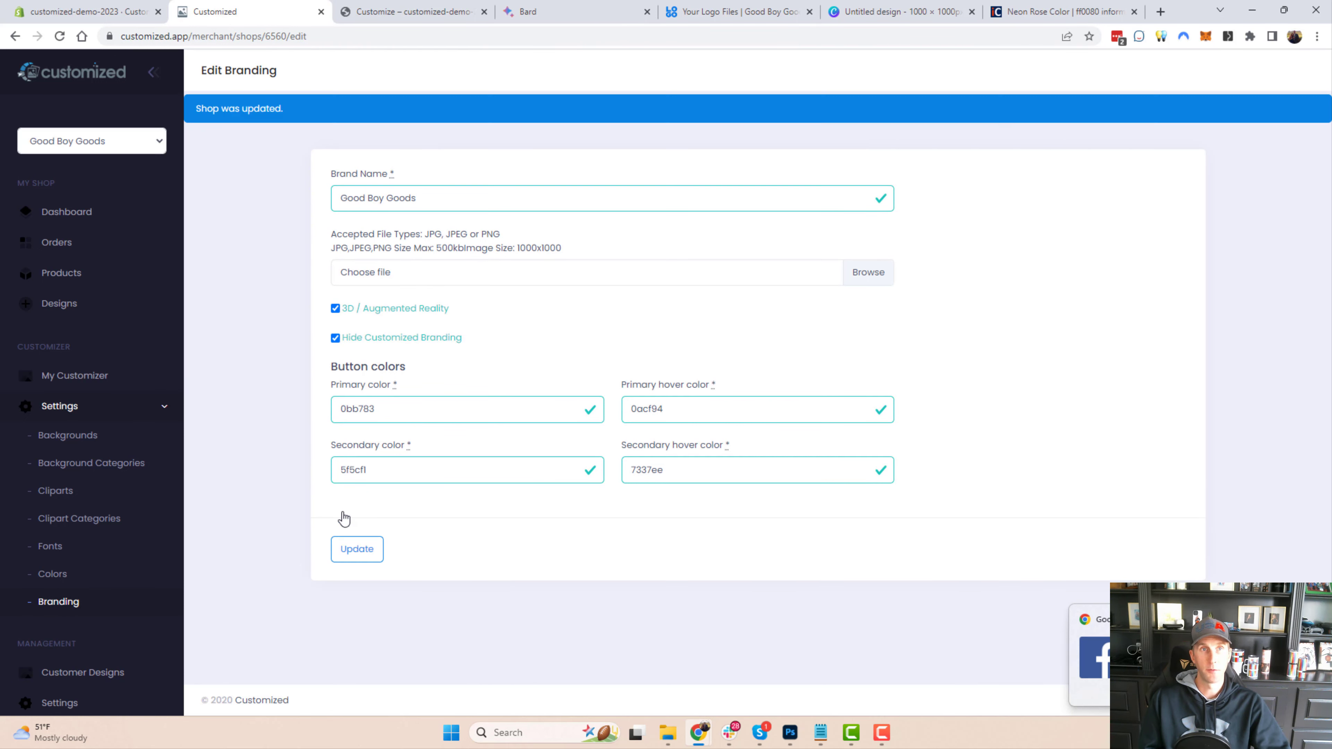
Step: Reload the storefront's customize page, decline resuming a design and check the brand name in the welcome heading
left_click(396, 10)
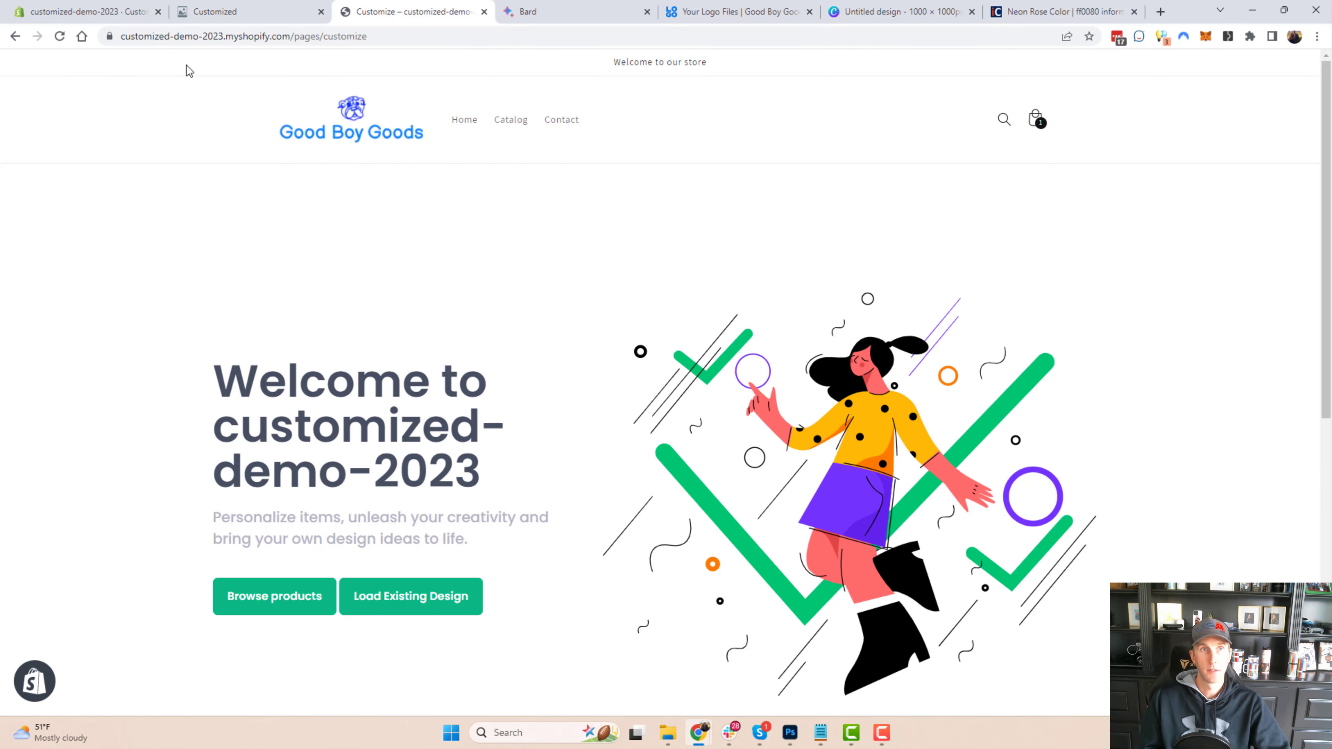
left_click(60, 37)
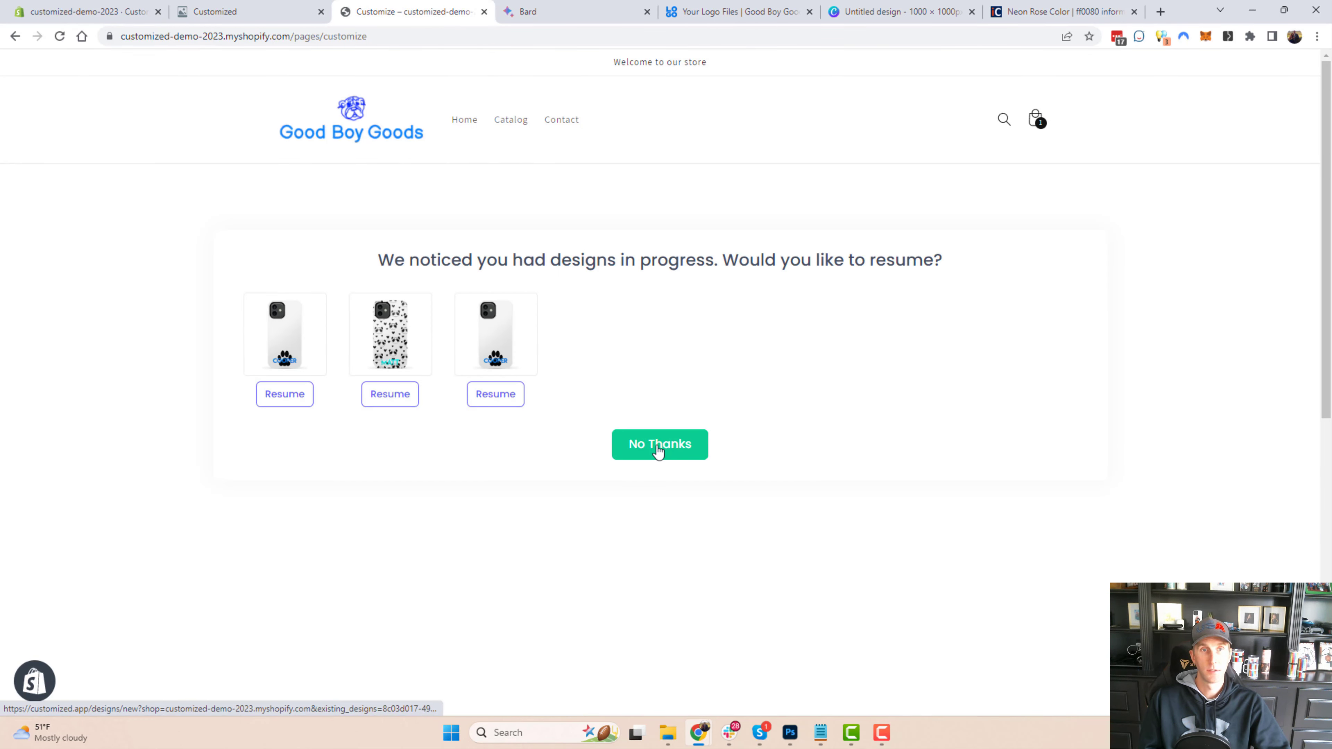
left_click(658, 451)
left_click_drag(390, 477, 215, 369)
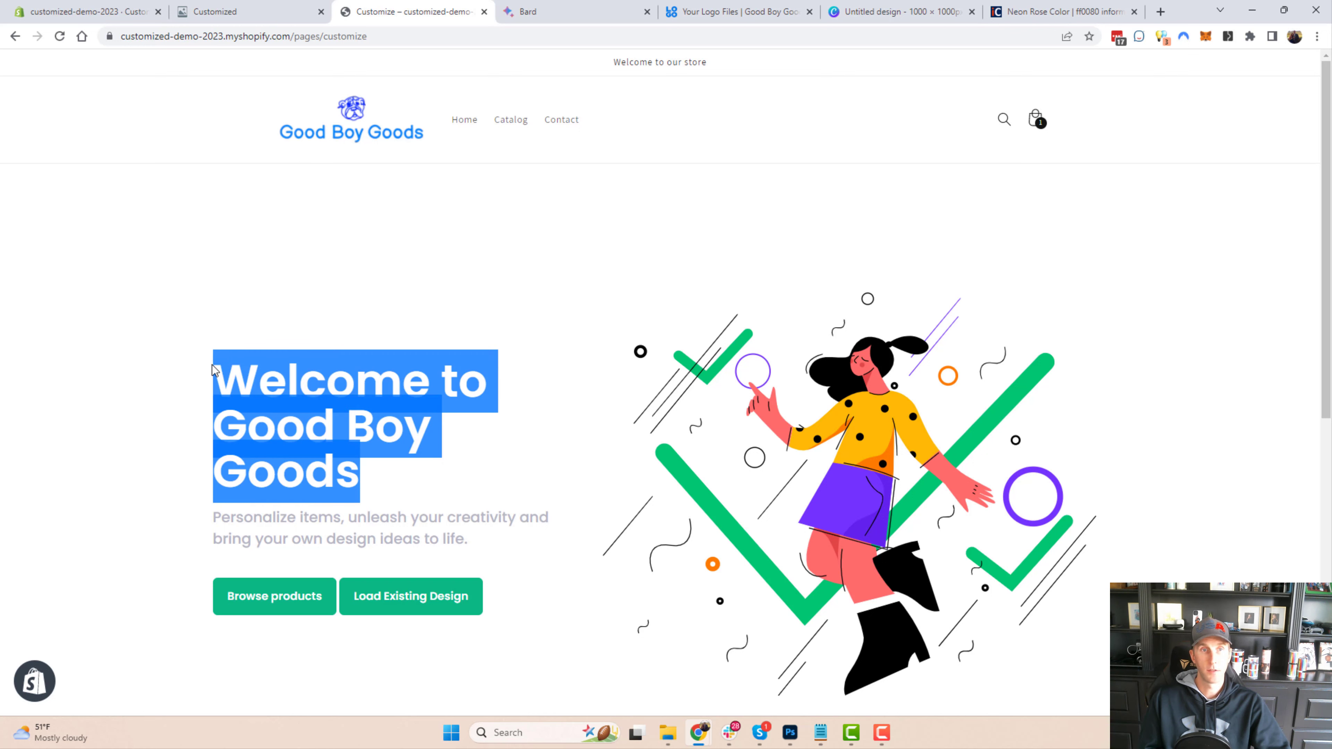
left_click(488, 498)
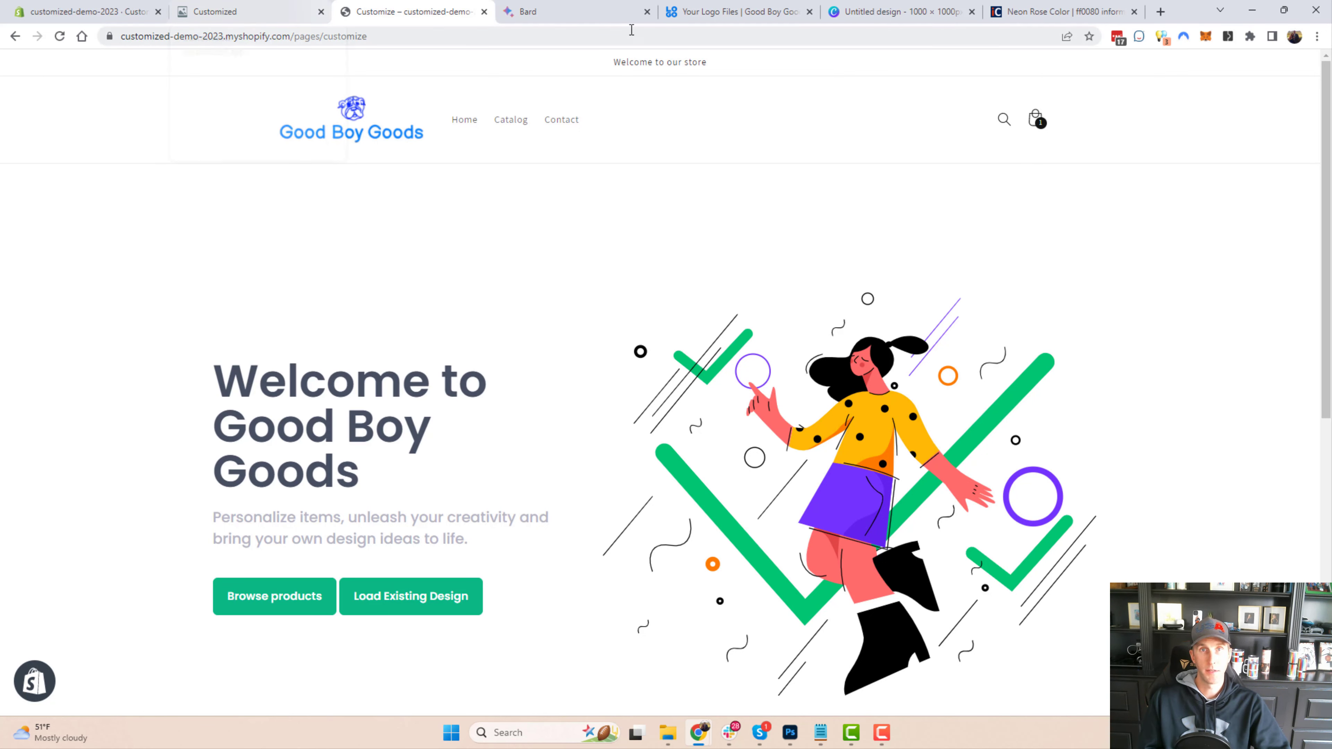
Step: Look over the 1000 × 1000 px dog face design in Canva, then return to the storefront's customize page
left_click(867, 14)
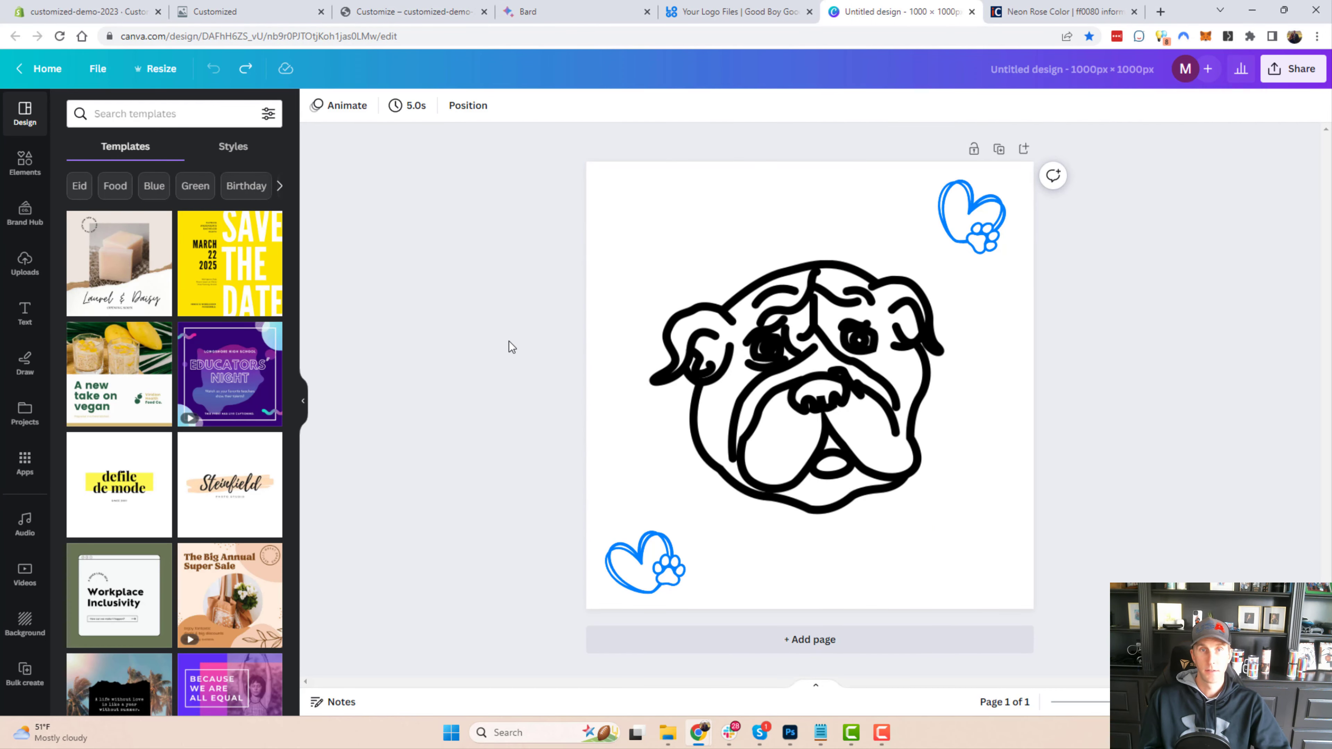
left_click(288, 6)
left_click(417, 5)
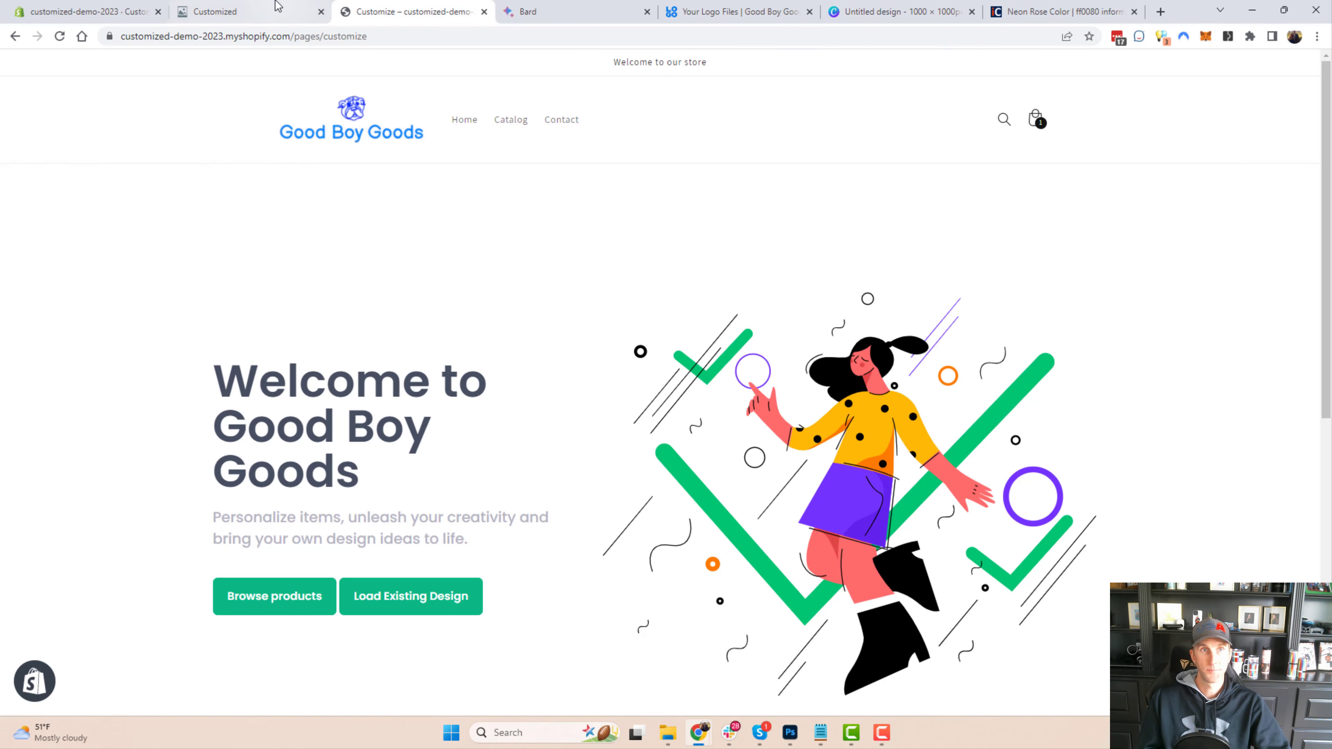
Step: Check the branding logo's required image size, then download the dog face design from Canva as a 1,000 × 1,000 px PNG
left_click(277, 5)
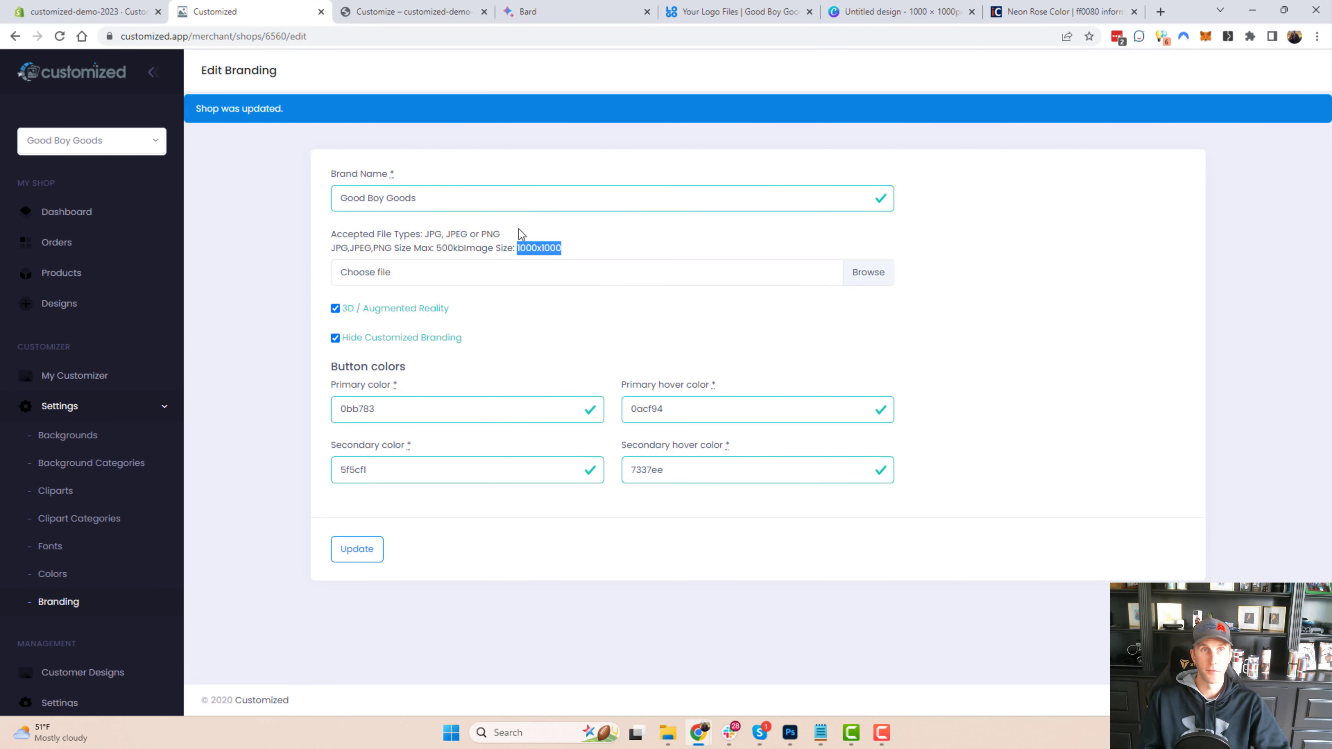
left_click(417, 11)
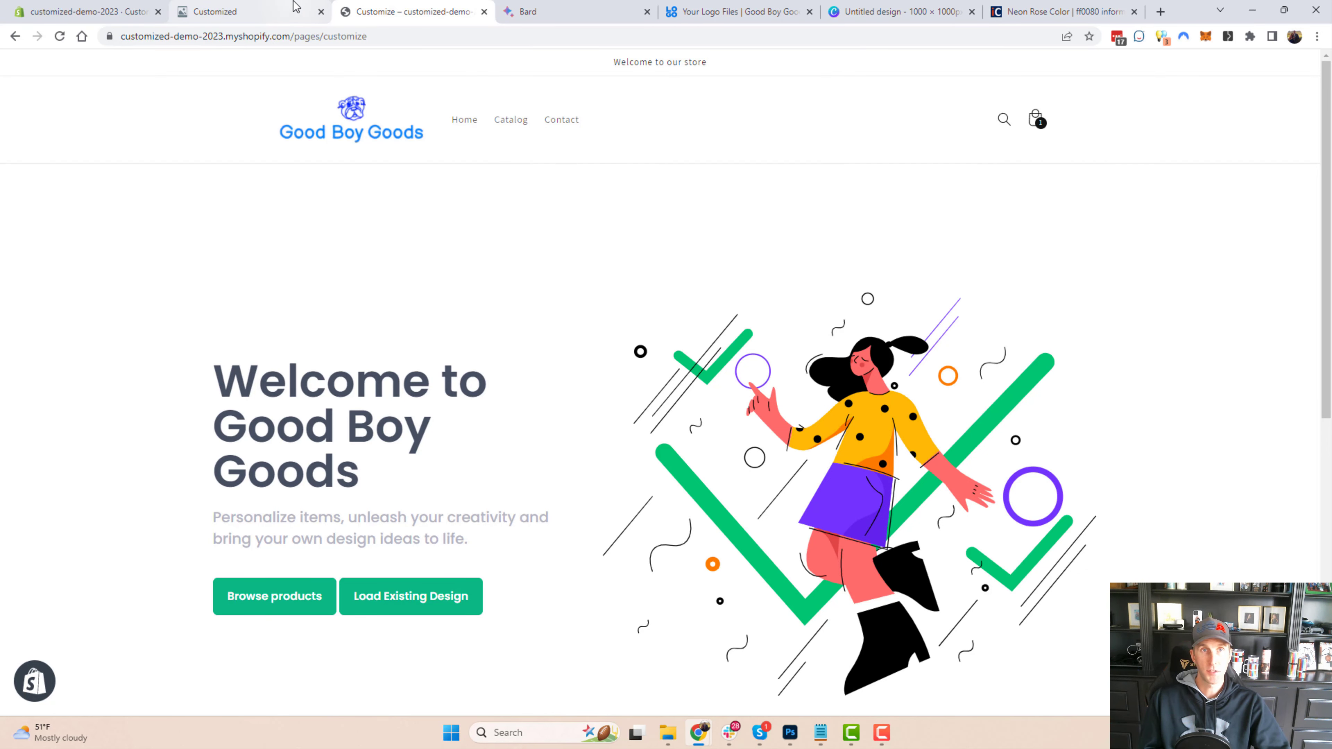
left_click(903, 7)
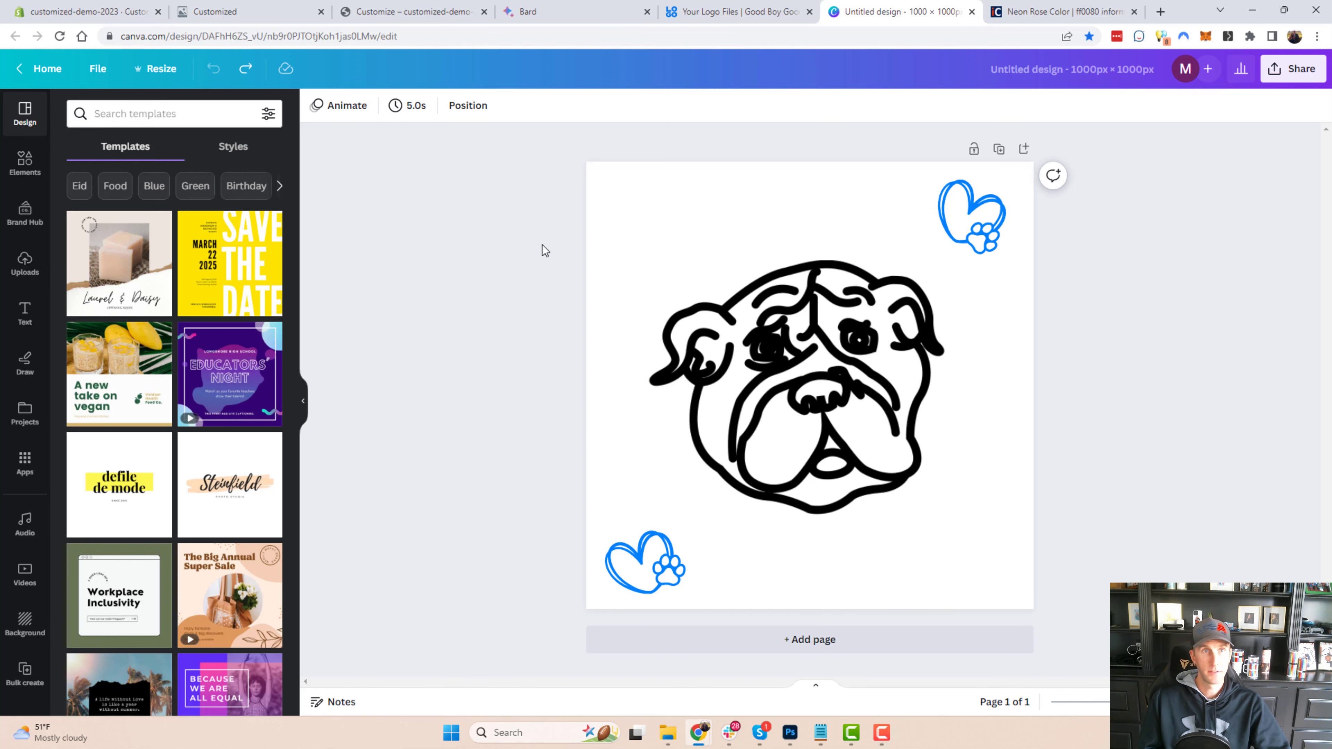
left_click(1285, 80)
left_click(1101, 422)
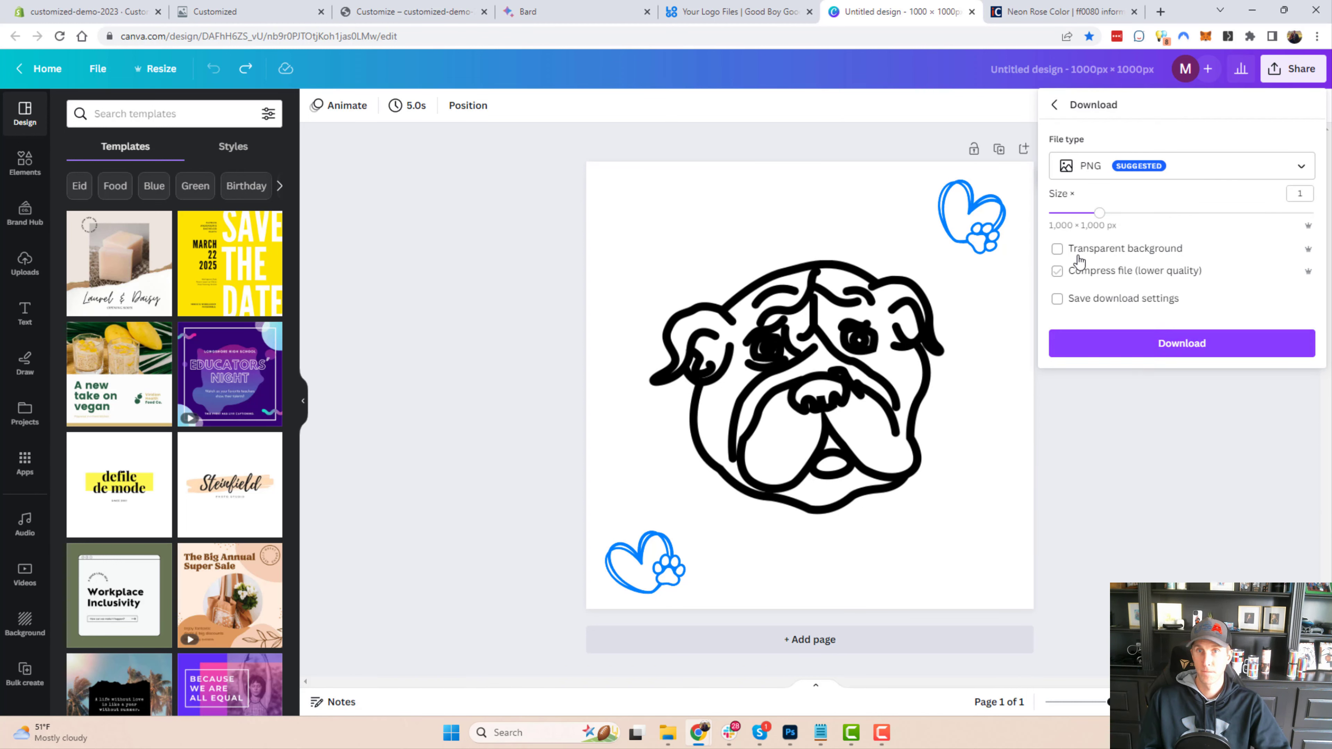
left_click(1139, 352)
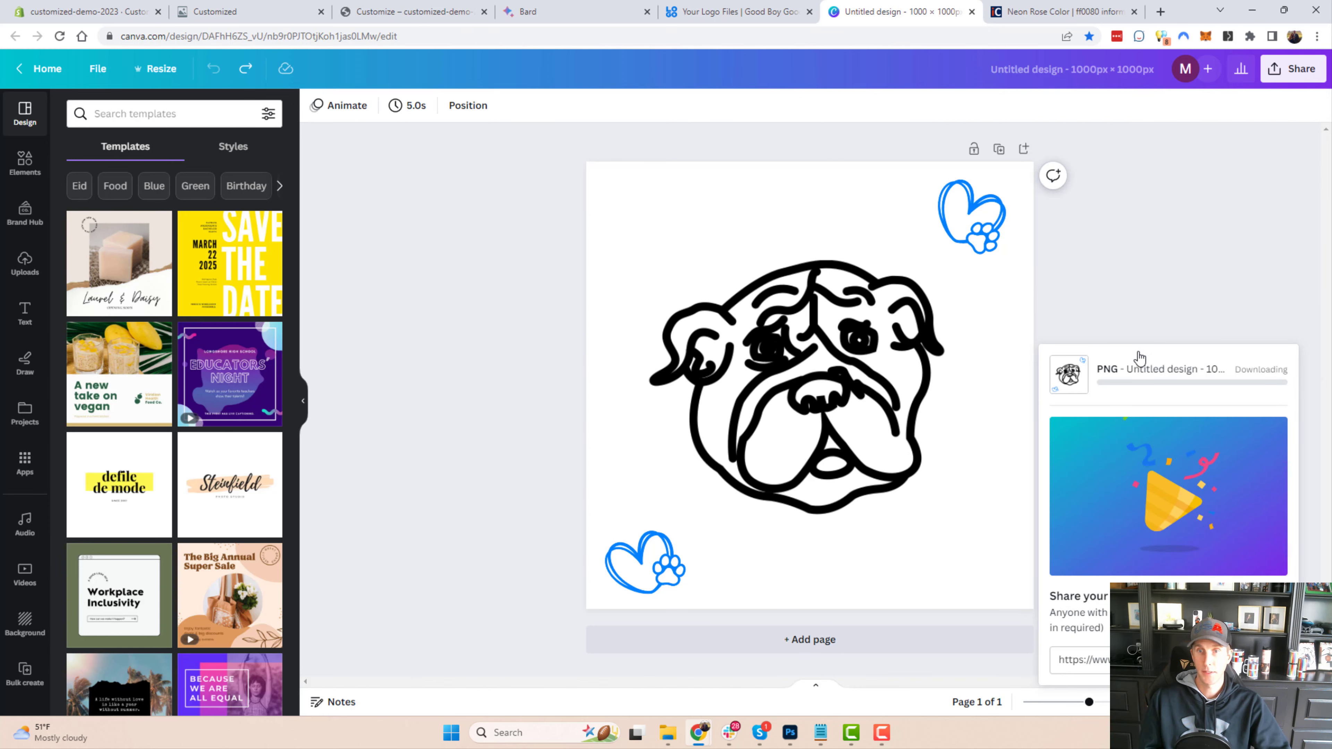
Step: In the Customized branding settings, choose the downloaded Untitled design PNG as the logo image and update the shop
left_click(246, 7)
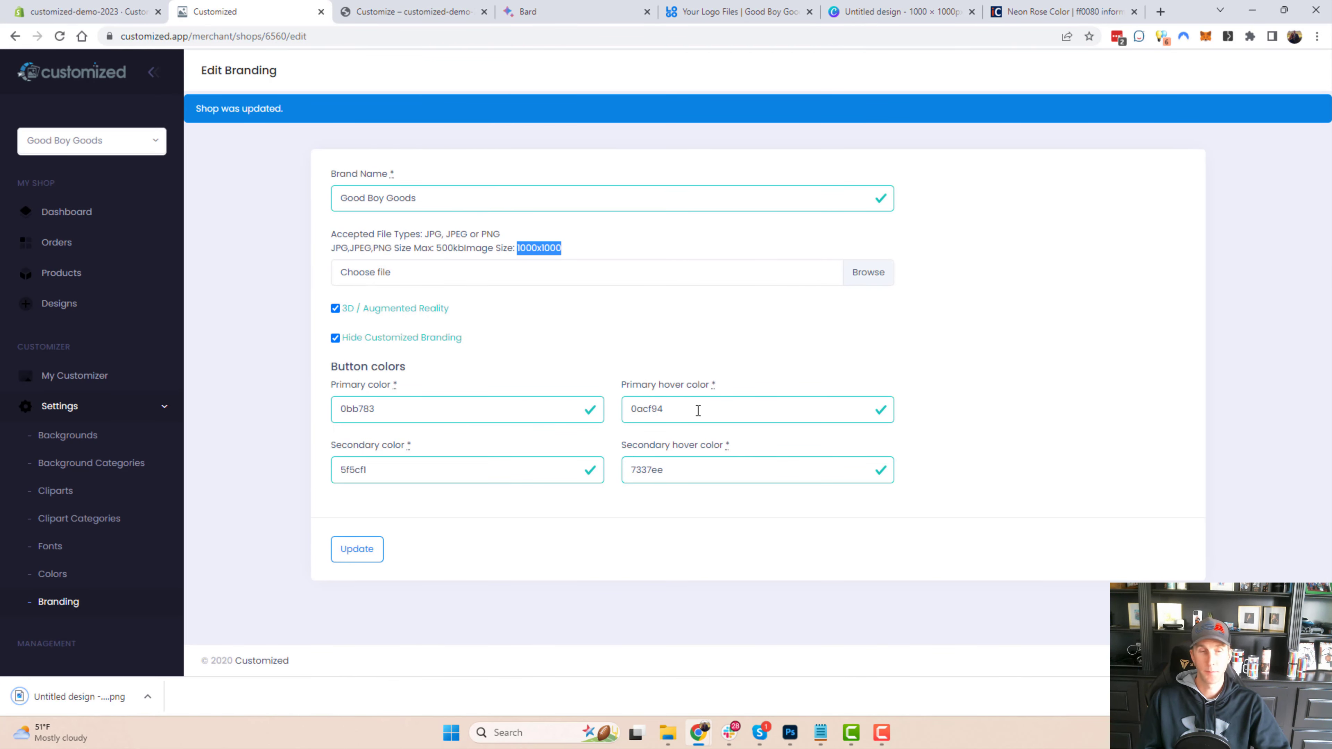
left_click(881, 283)
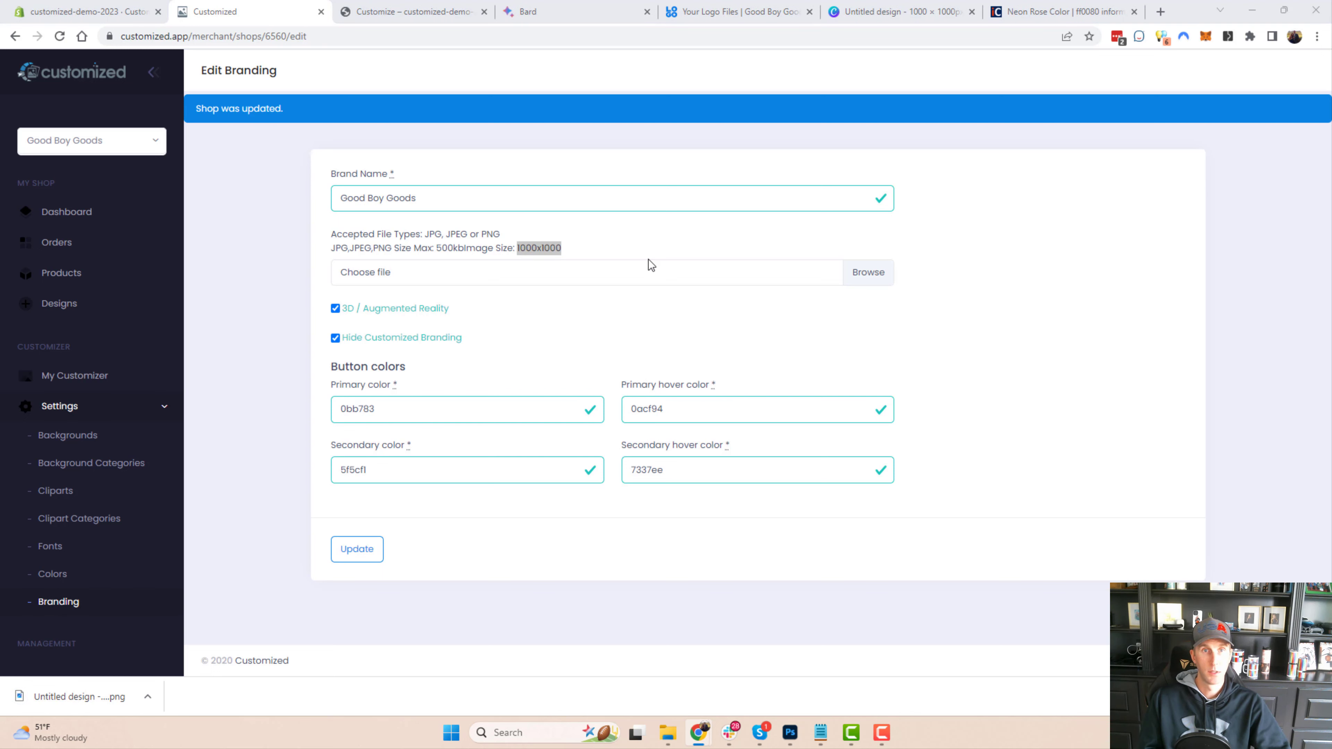
key("Escape")
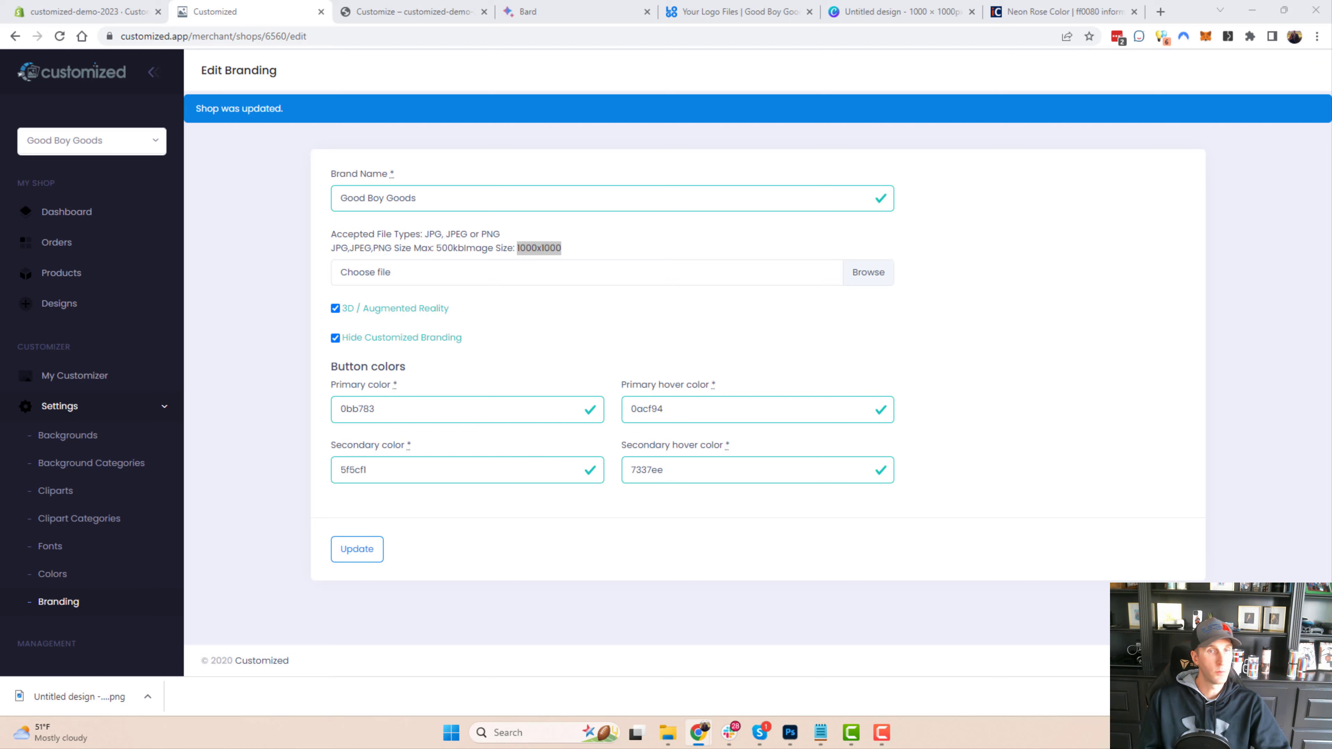
left_click(438, 387)
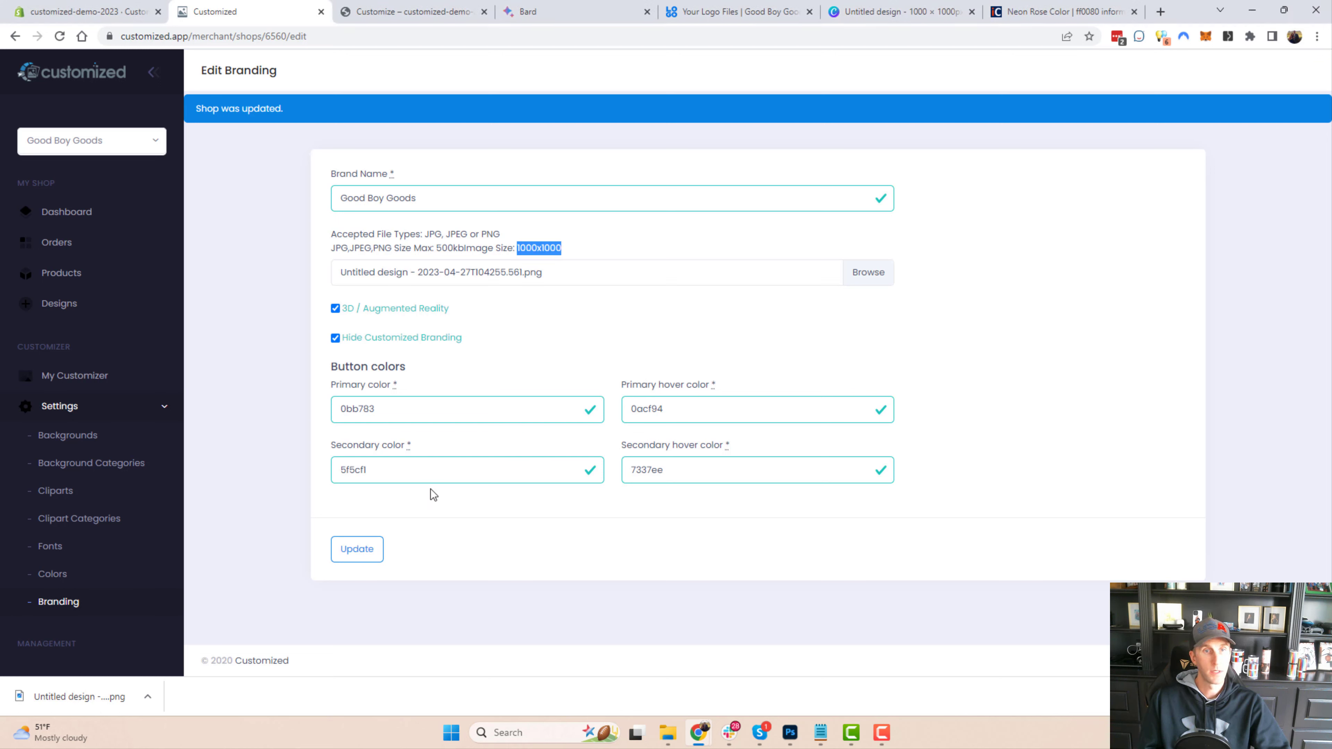
left_click(379, 549)
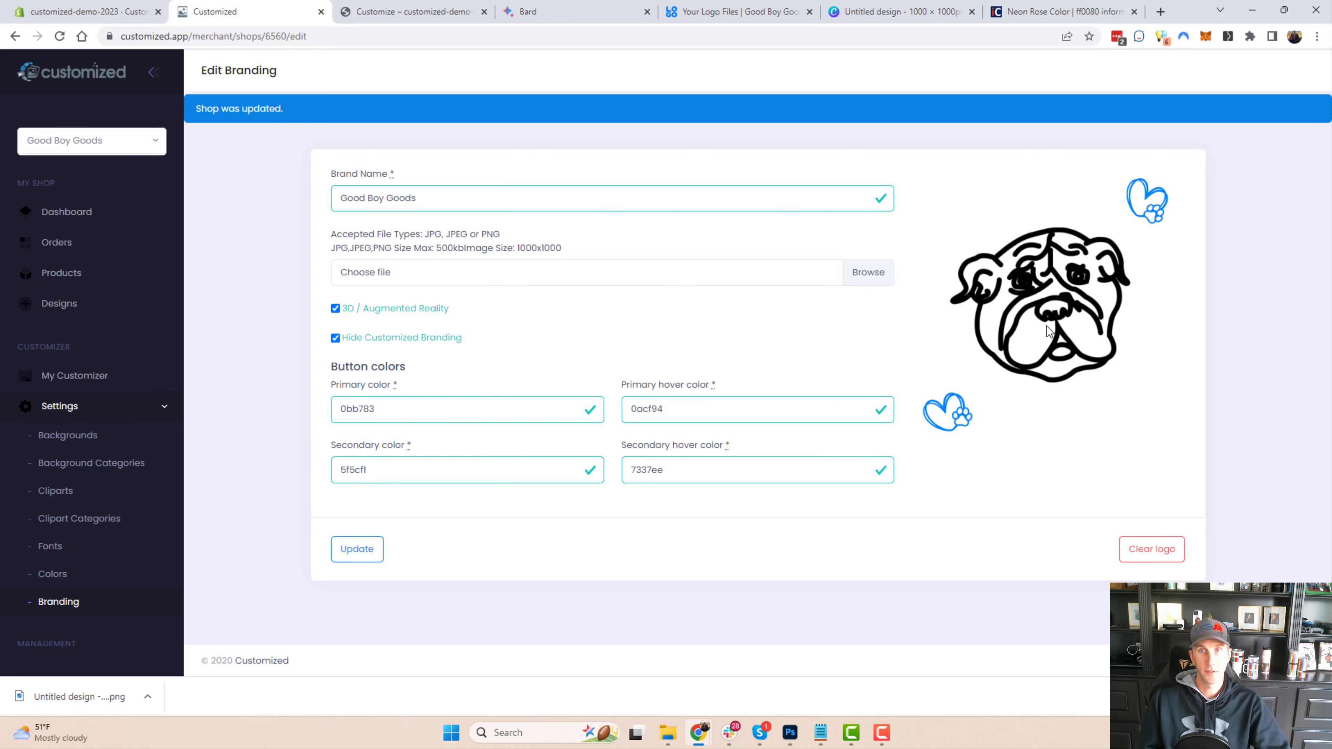
Step: Reload the storefront's customize page, decline resuming a design and check the dog face image beside the welcome heading
left_click(353, 7)
left_click(196, 34)
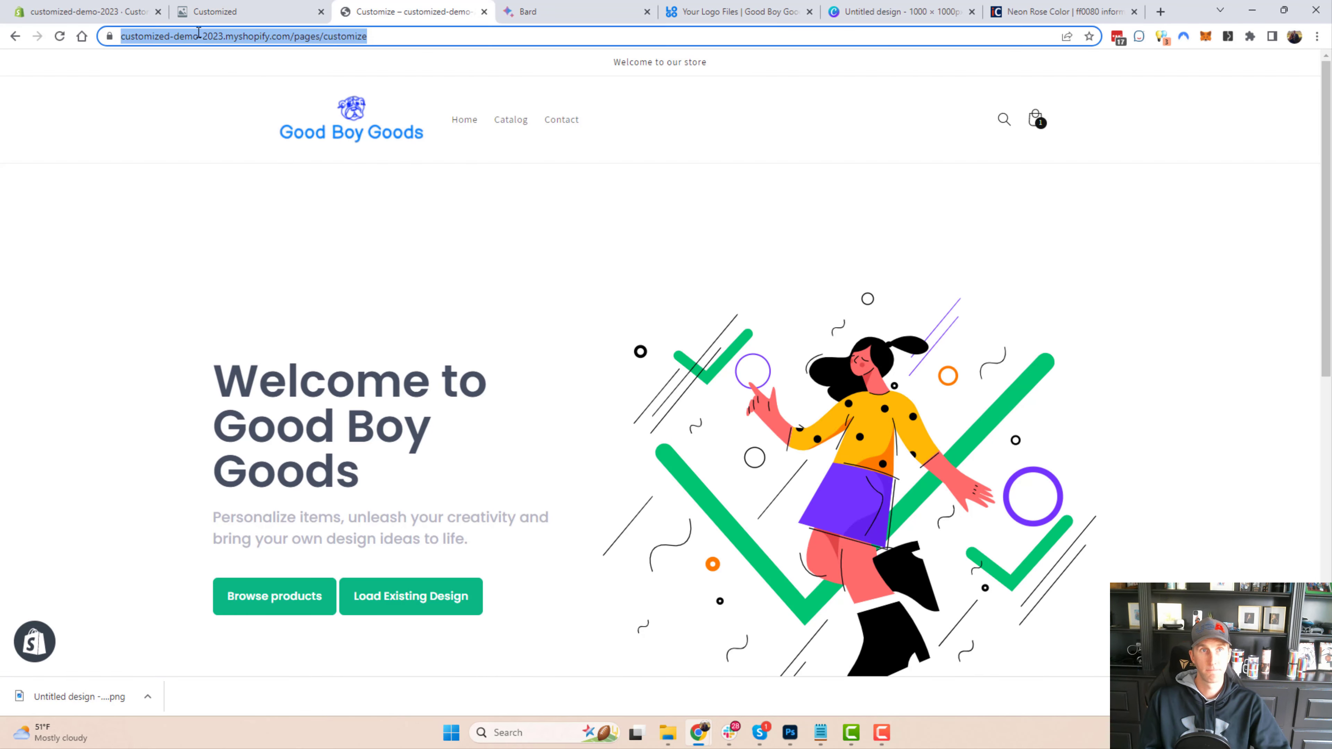
key("Return")
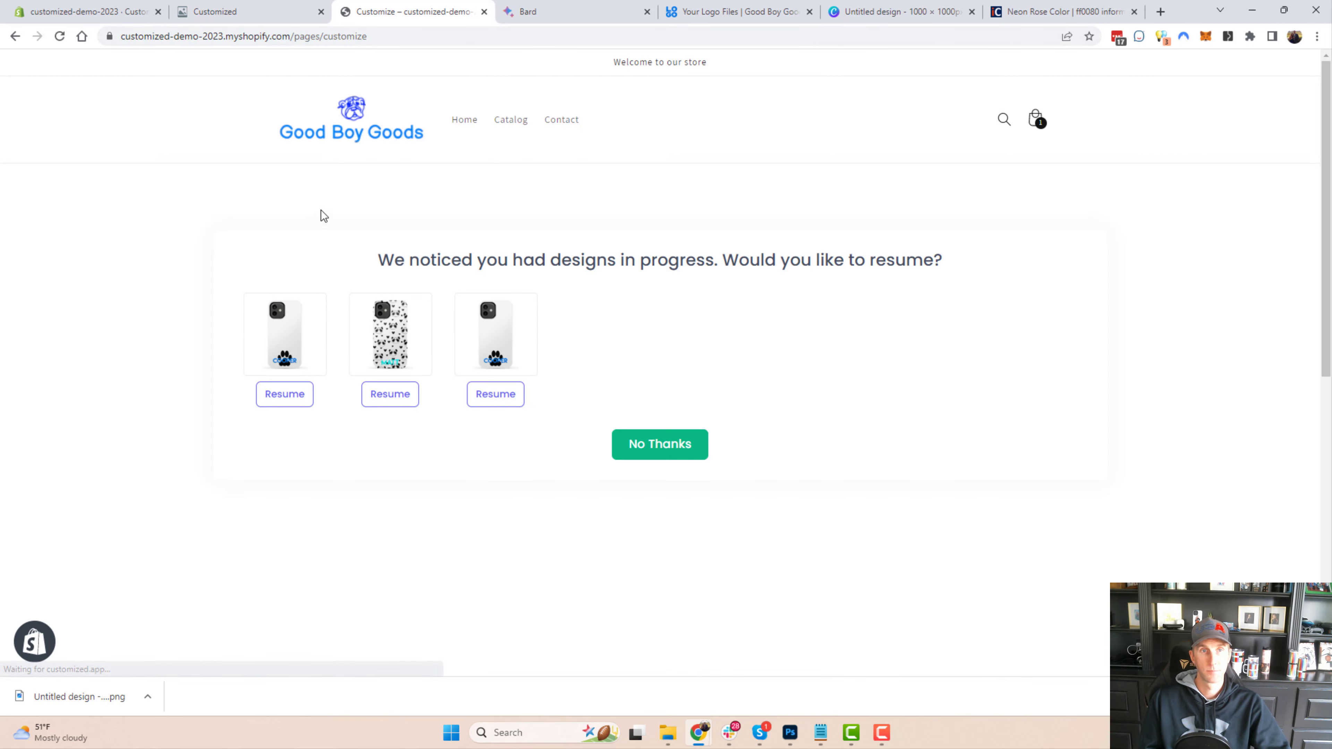
left_click(621, 443)
scroll(367, 364, "down", 1)
scroll(367, 364, "up", 1)
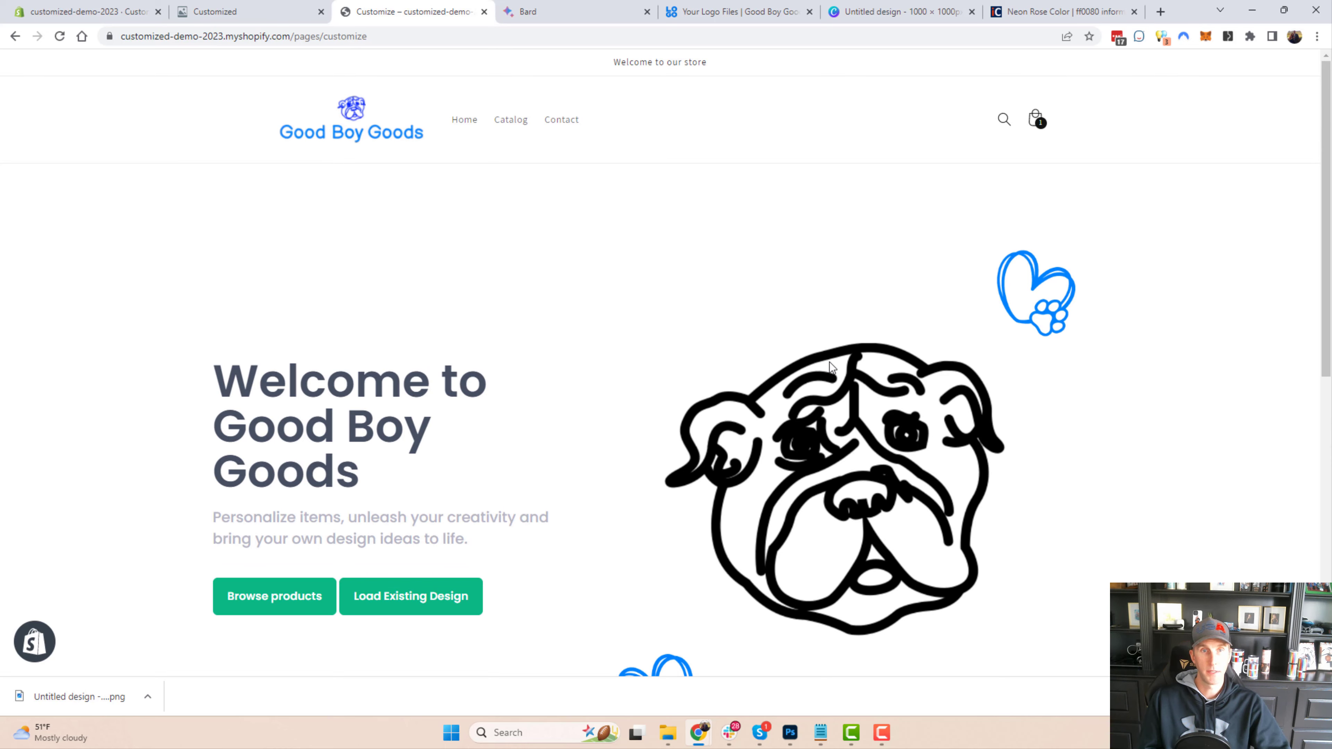
scroll(830, 366, "down", 1)
left_click_drag(391, 423, 180, 309)
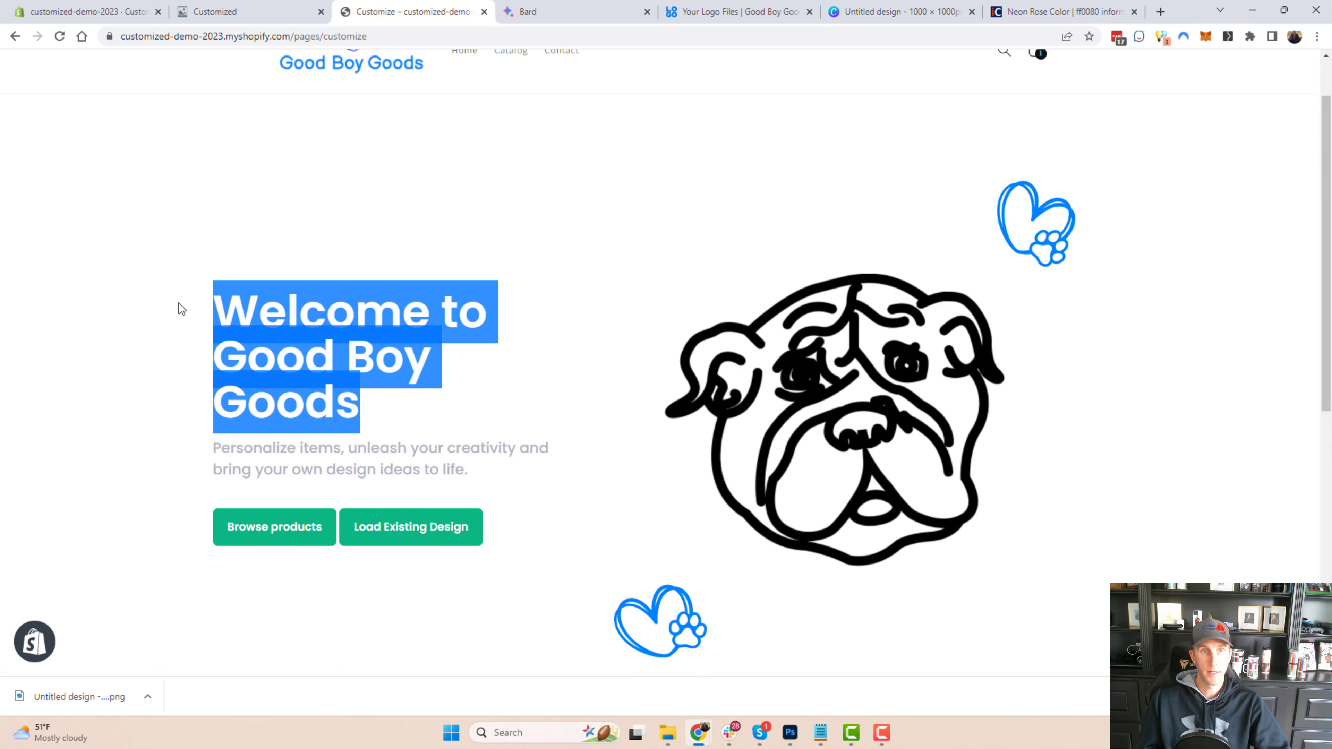
left_click(276, 446)
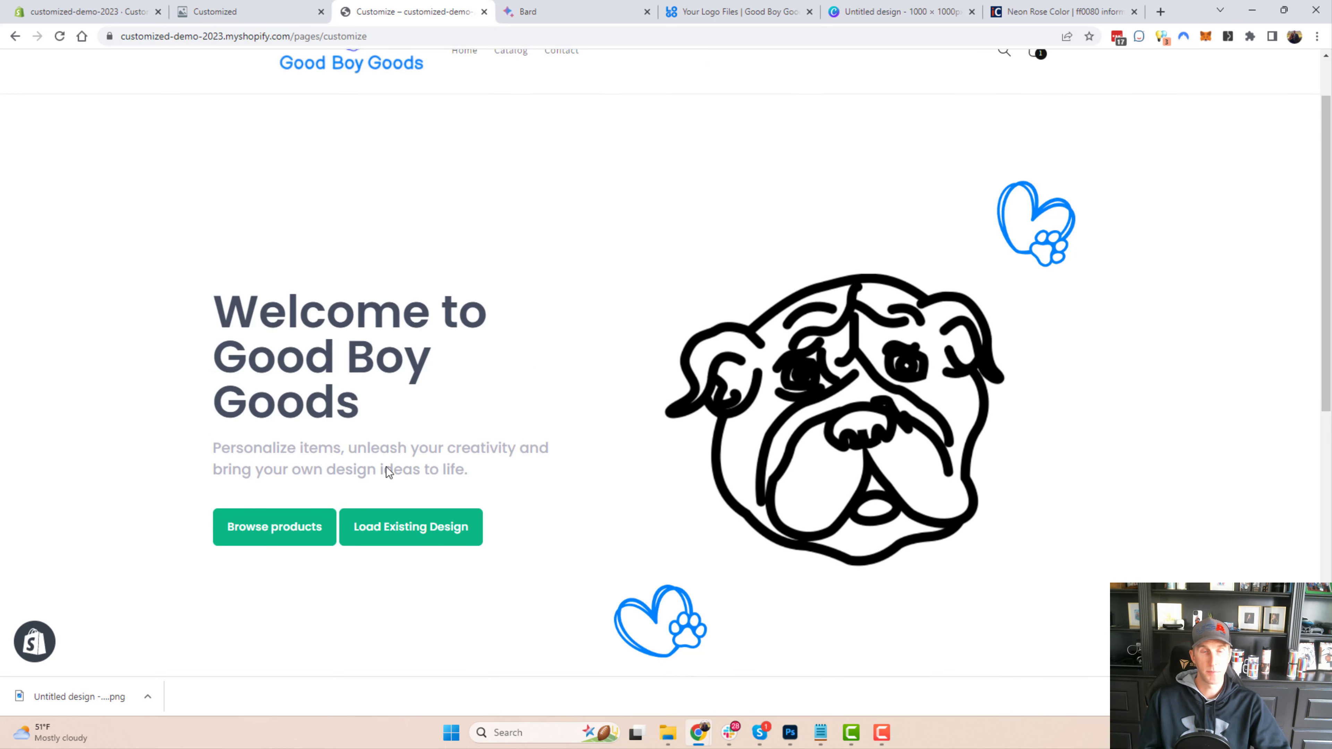
Step: In the Customized branding settings, set the primary button color to 0080FF and the primary hover color to 075BAF
left_click(249, 7)
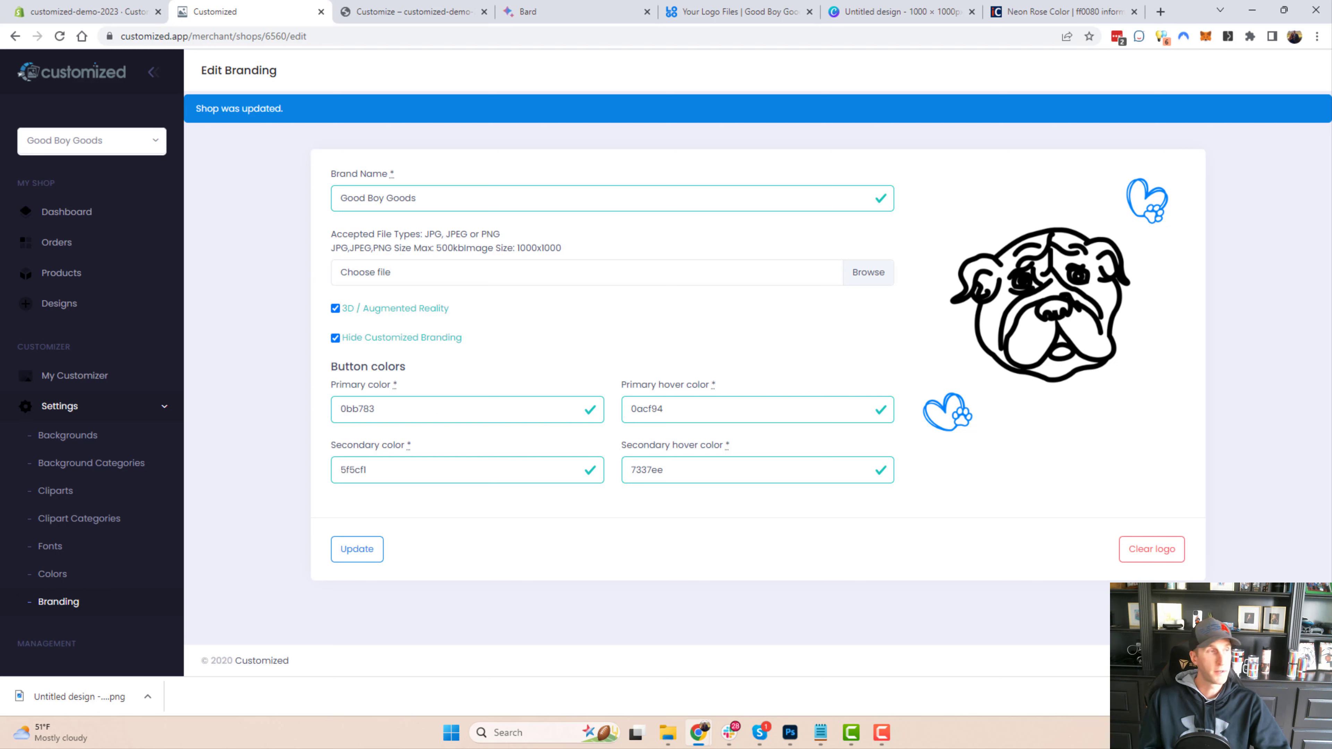
key("alt+Tab")
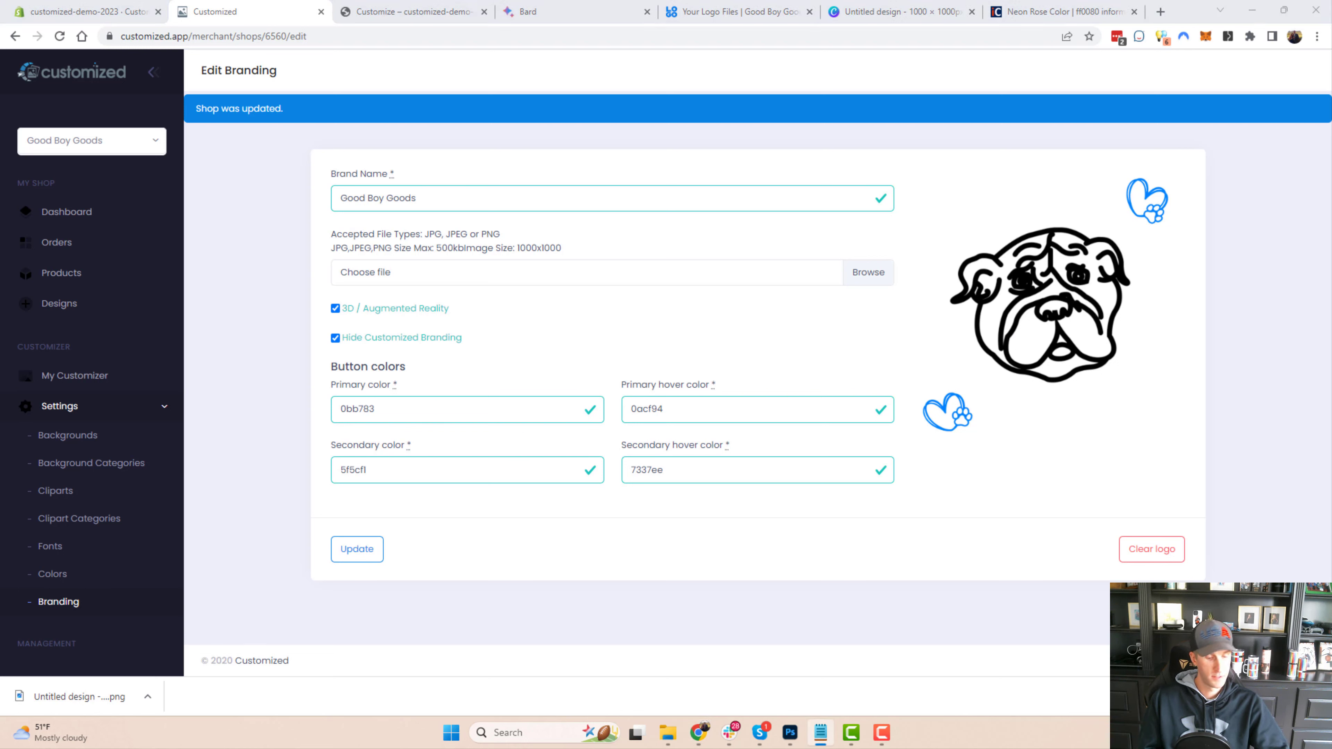
double_click(358, 416)
type("0080FF")
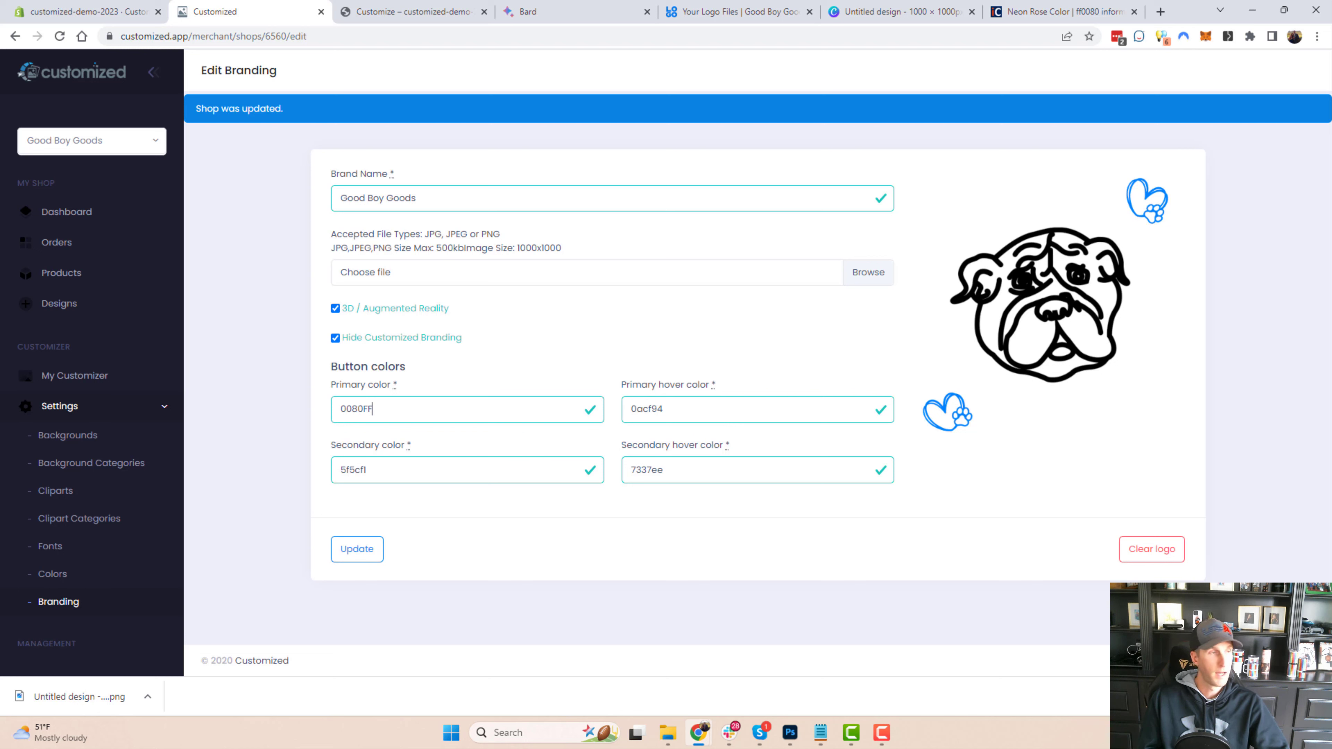
key("alt+Tab")
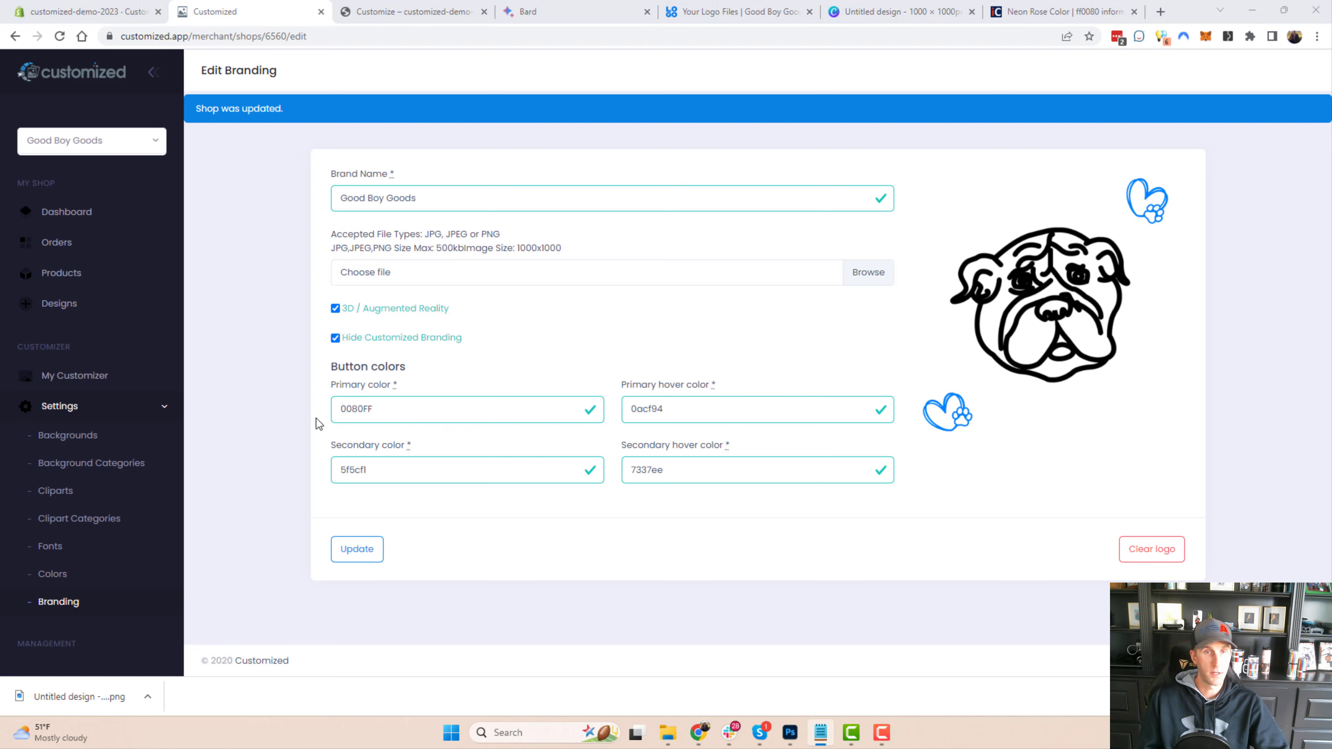
double_click(661, 418)
type("075BAF")
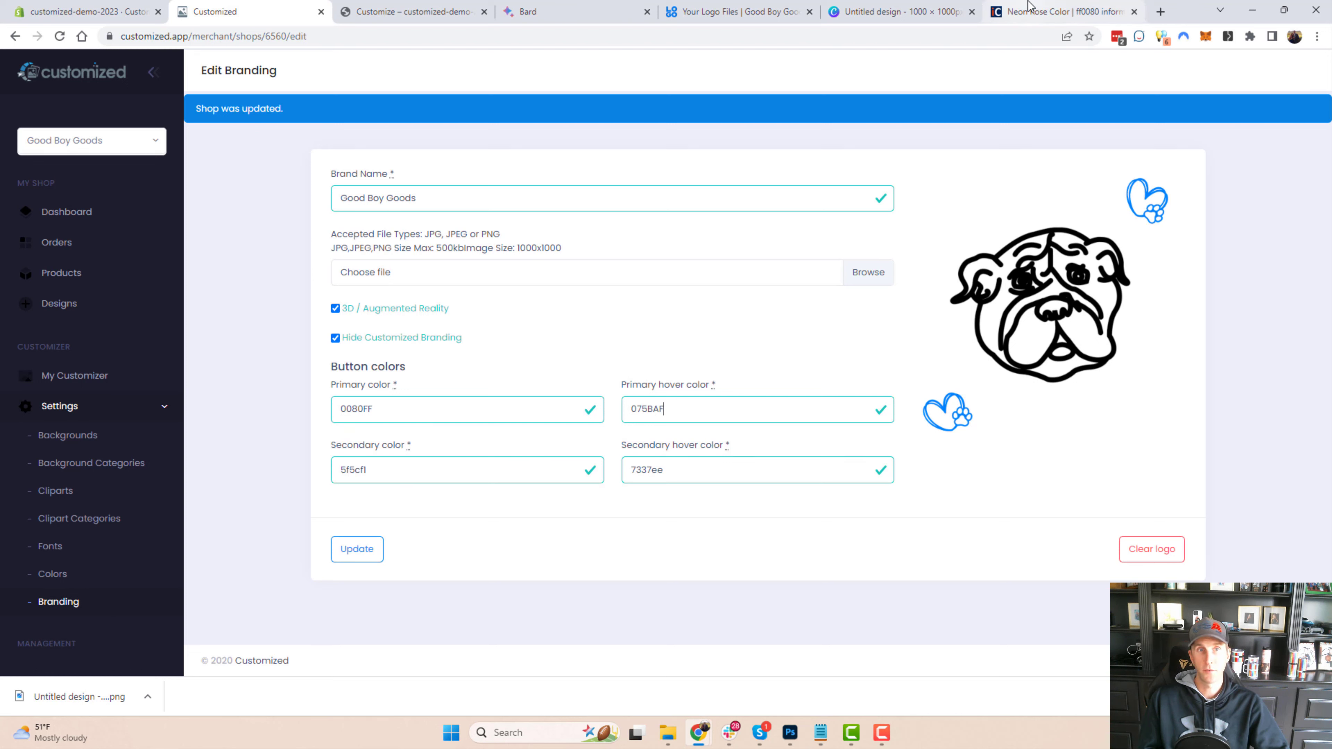
Step: Look up the color 0080FF on the iColorpalette color information page
left_click(1061, 11)
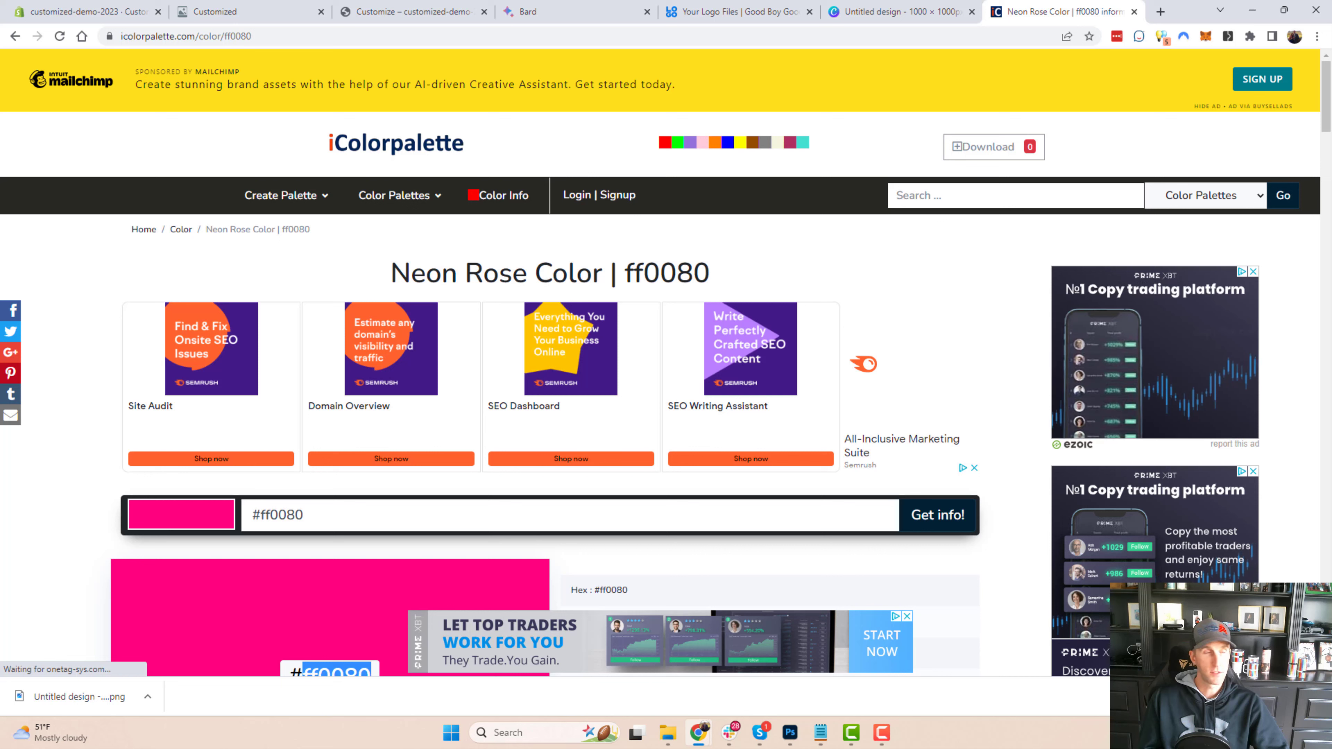
key("alt+Tab")
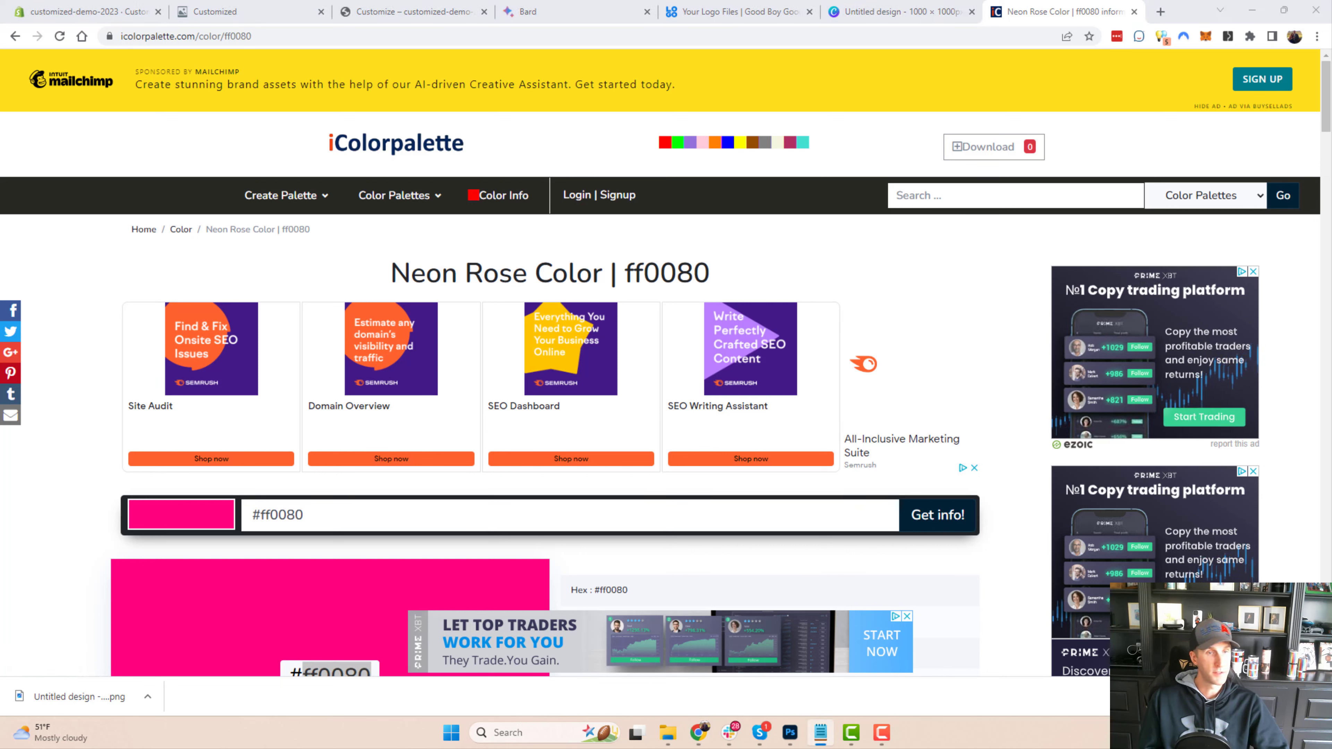
left_click(301, 514)
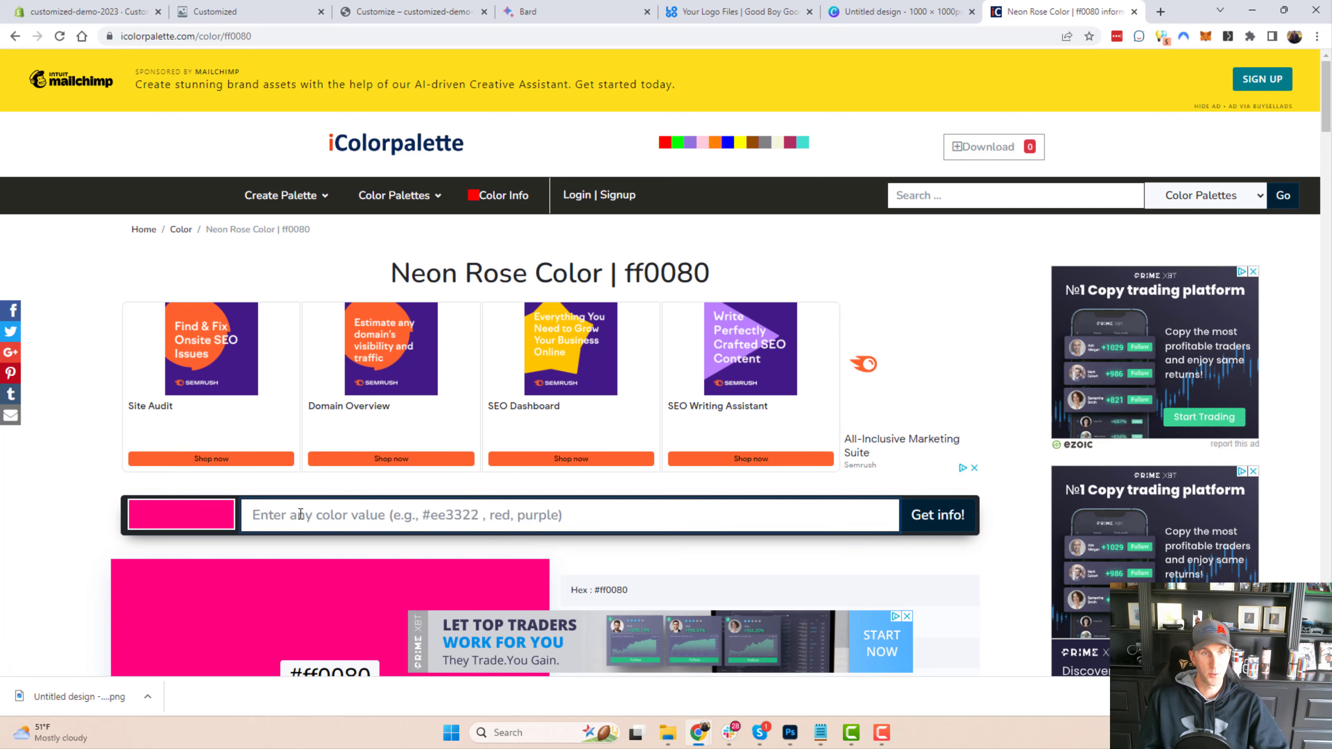
type("0080FF")
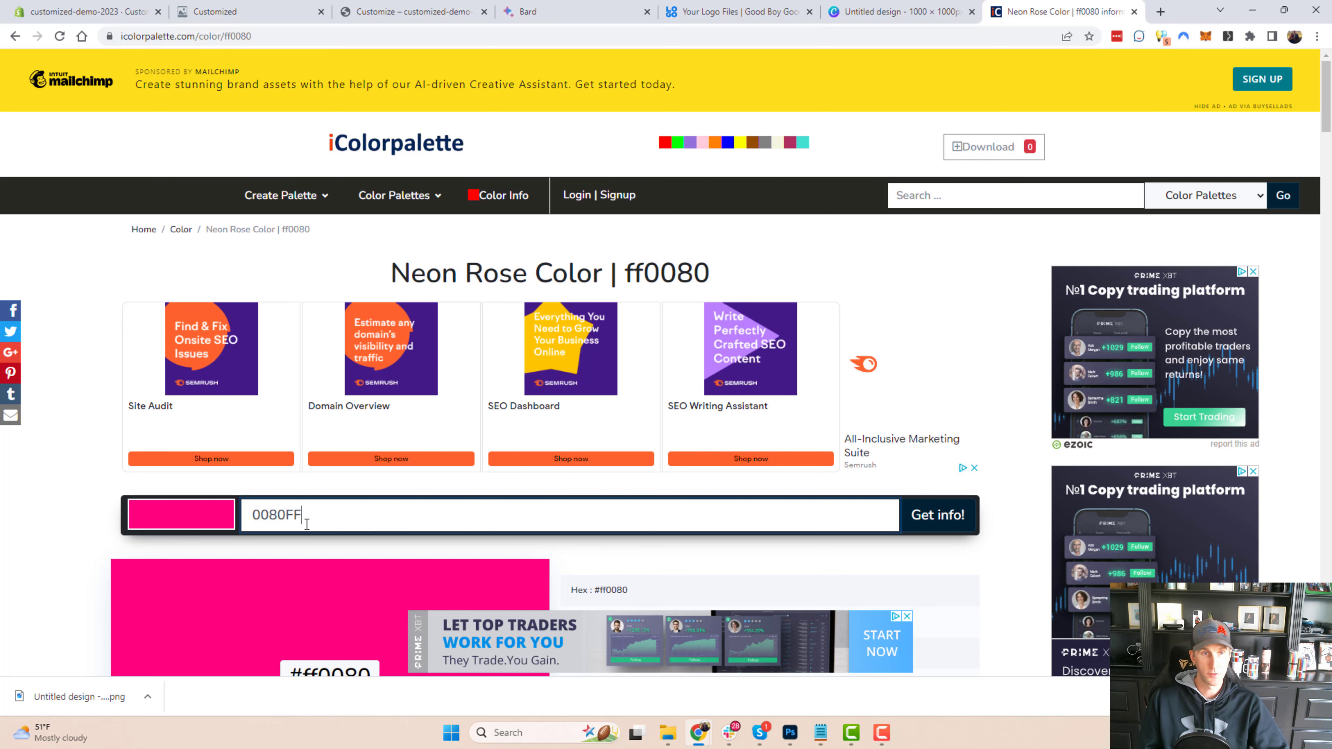
left_click(939, 516)
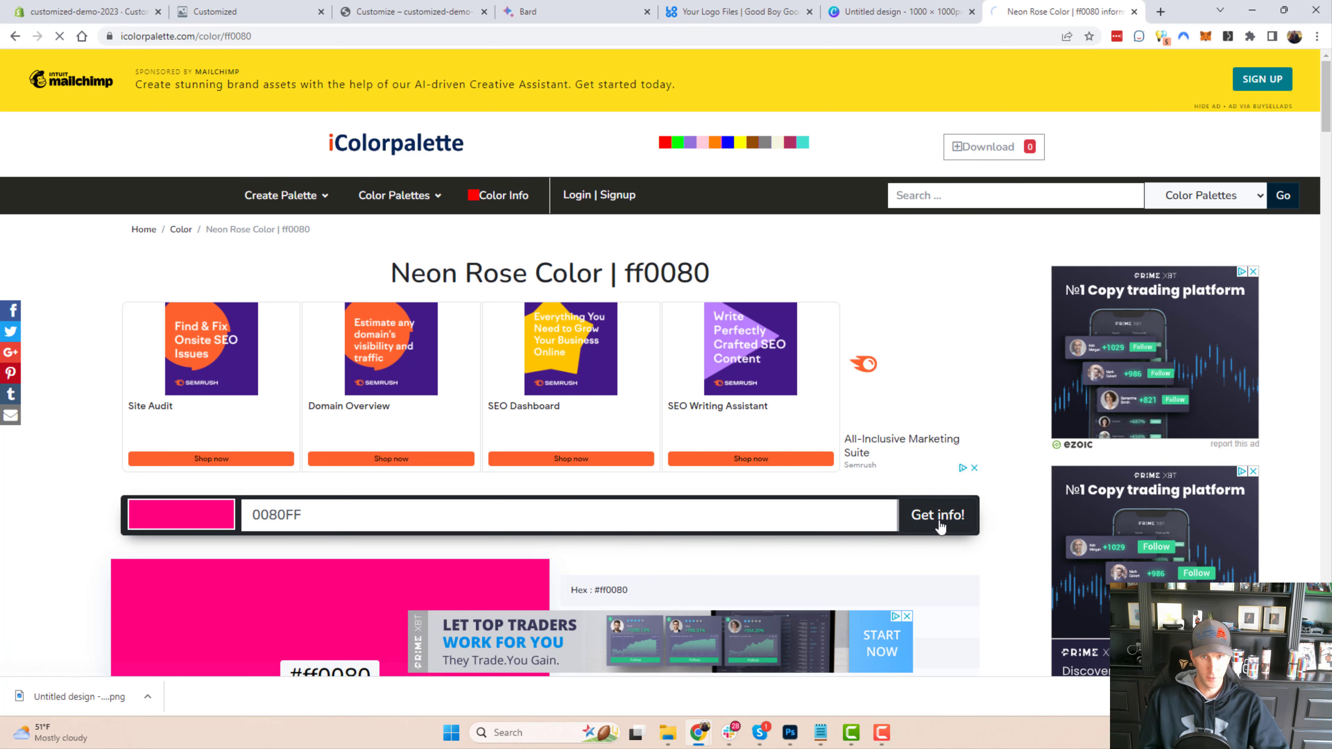
Step: Examine the shades, matching Pantone colors and color schemes listed for 0080ff
scroll(548, 368, "down", 5)
scroll(549, 368, "up", 5)
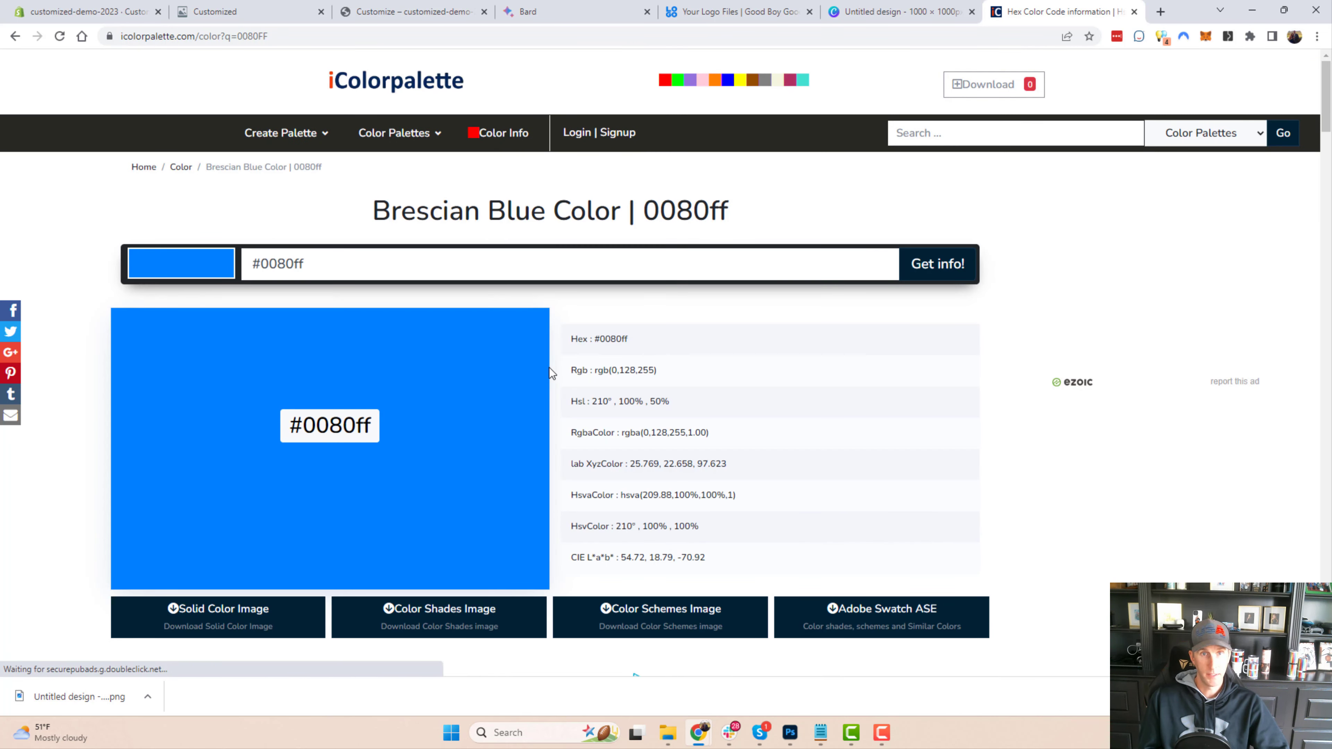
scroll(444, 455, "down", 15)
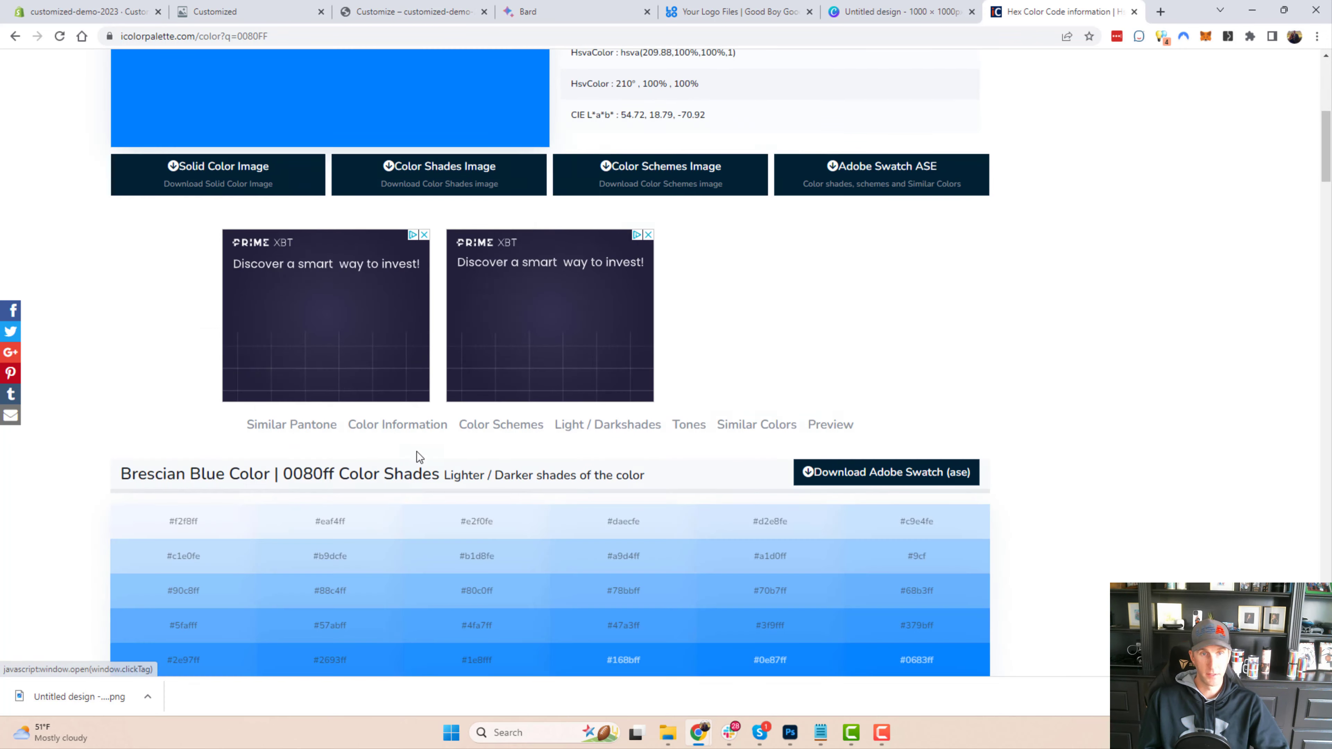
scroll(477, 304, "up", 2)
scroll(495, 380, "down", 5)
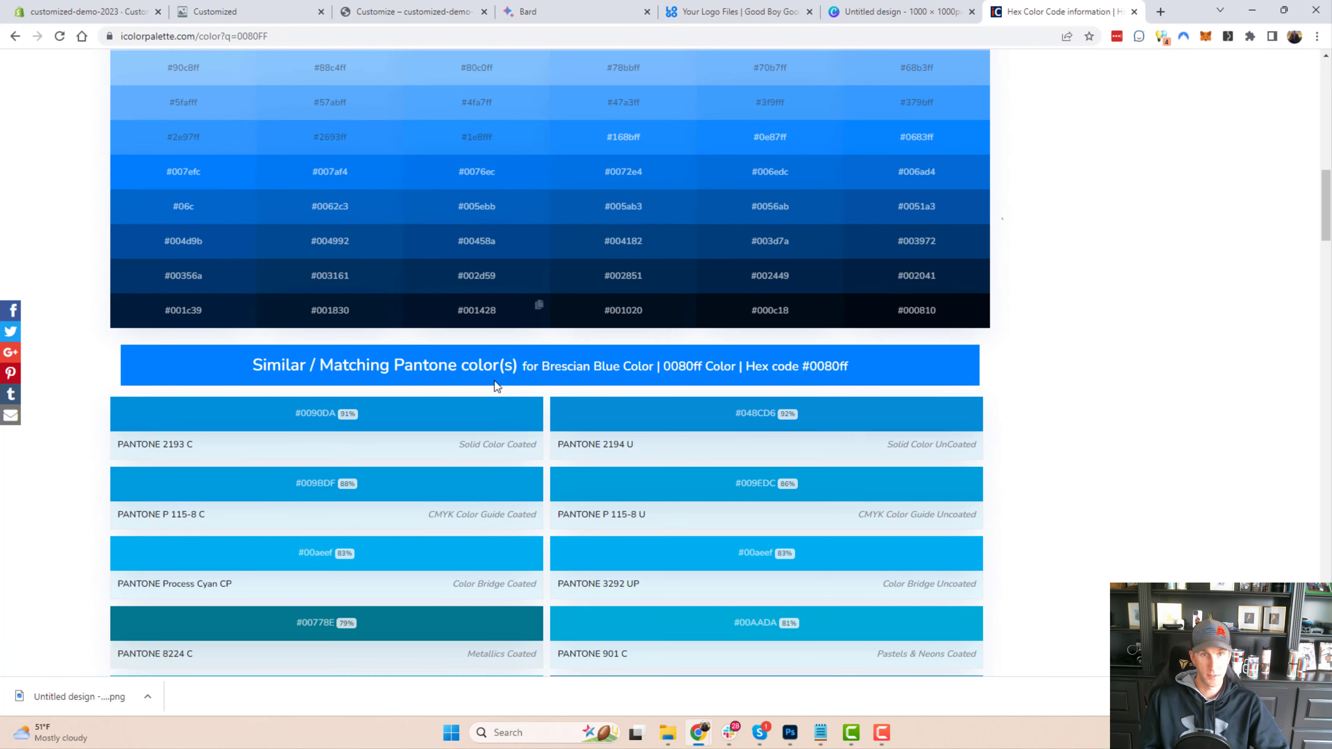
scroll(538, 293, "up", 5)
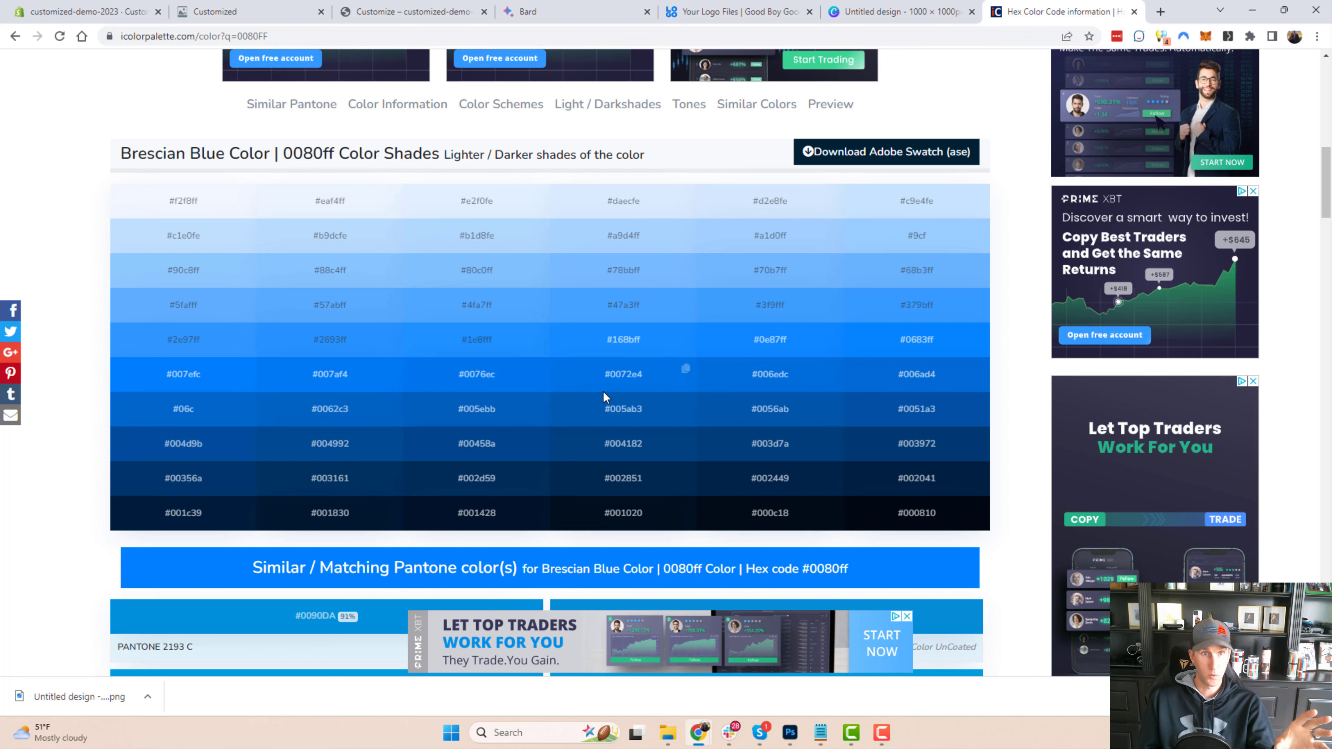
scroll(602, 390, "down", 5)
scroll(604, 397, "down", 9)
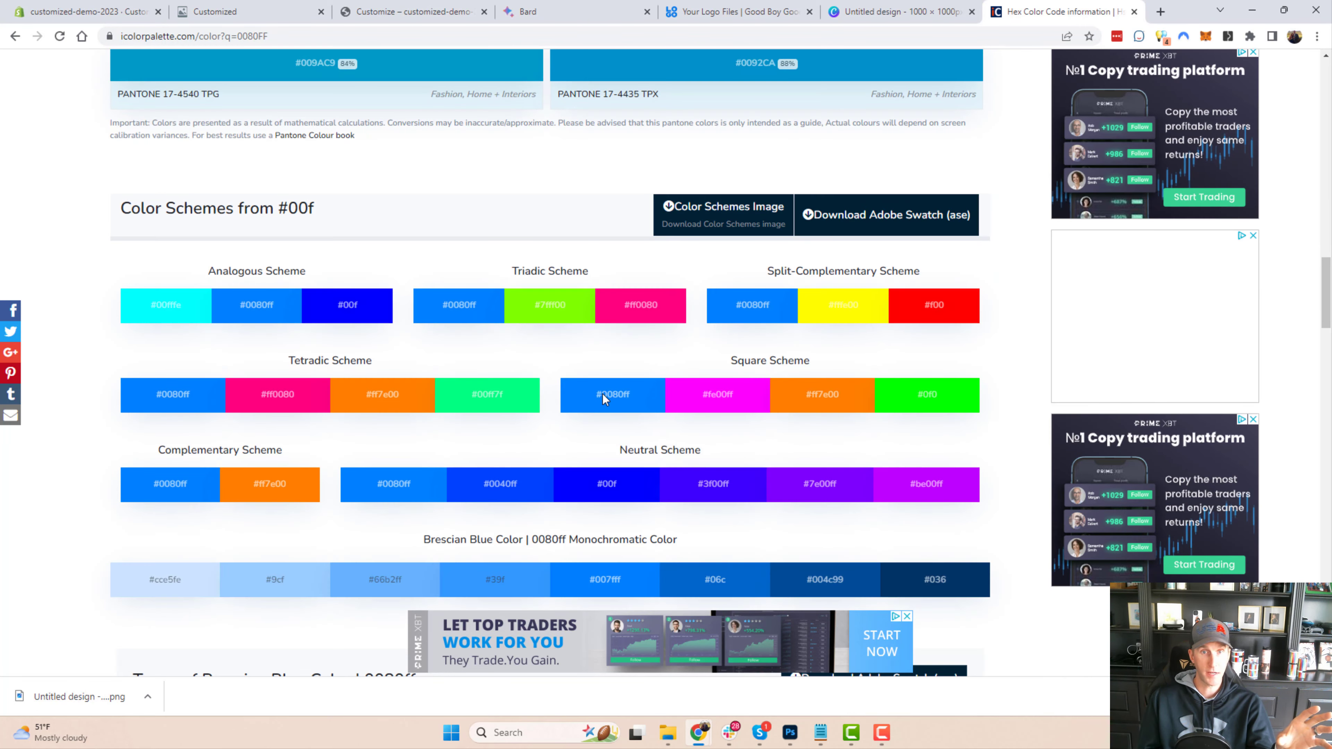
scroll(404, 285, "down", 2)
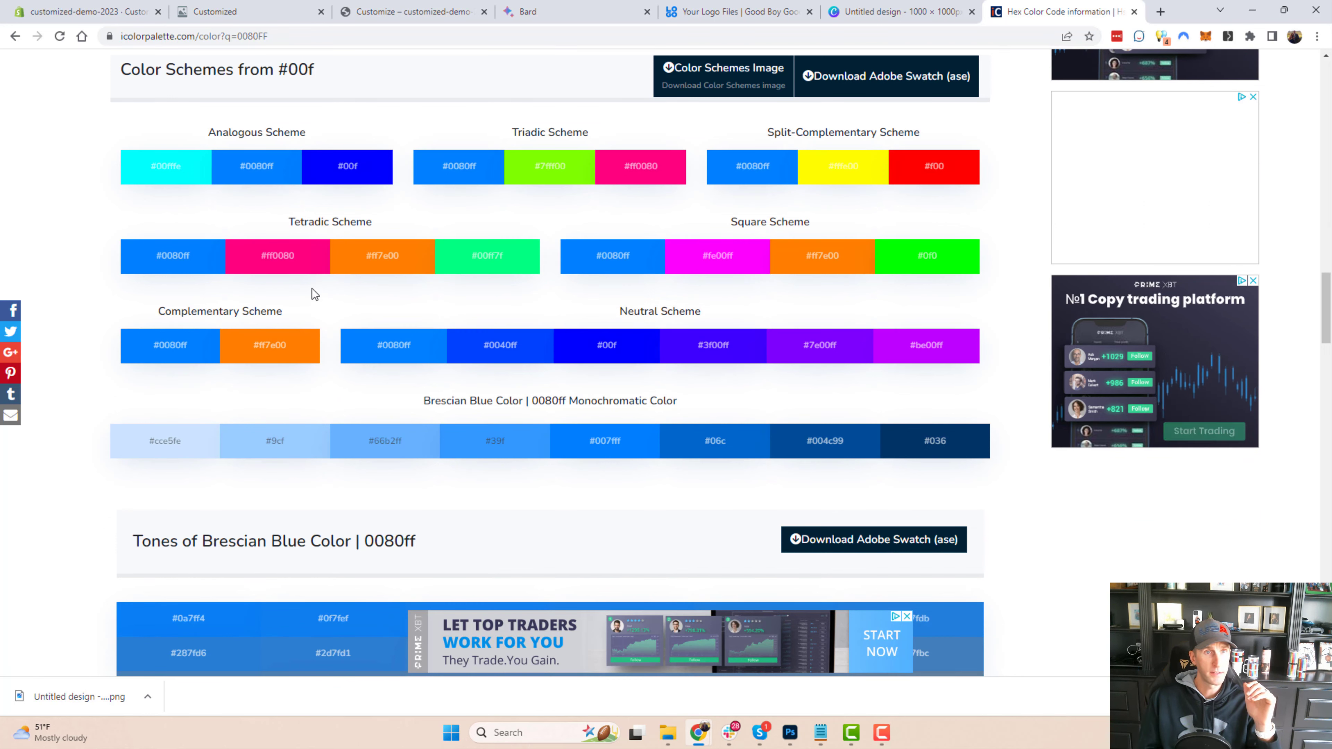
Step: Open the color information for ff0080 from the Tetradic Scheme, dismissing the ad
left_click(286, 261)
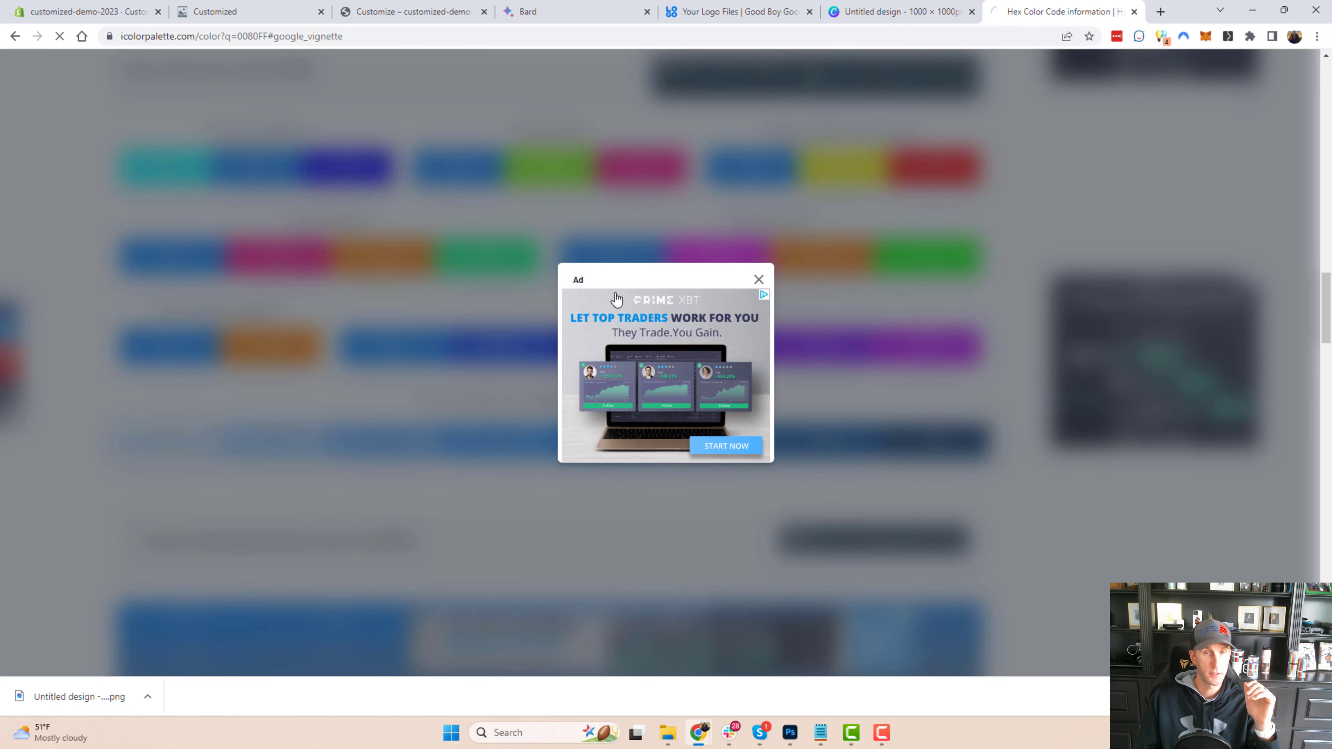
left_click(758, 279)
scroll(430, 416, "down", 3)
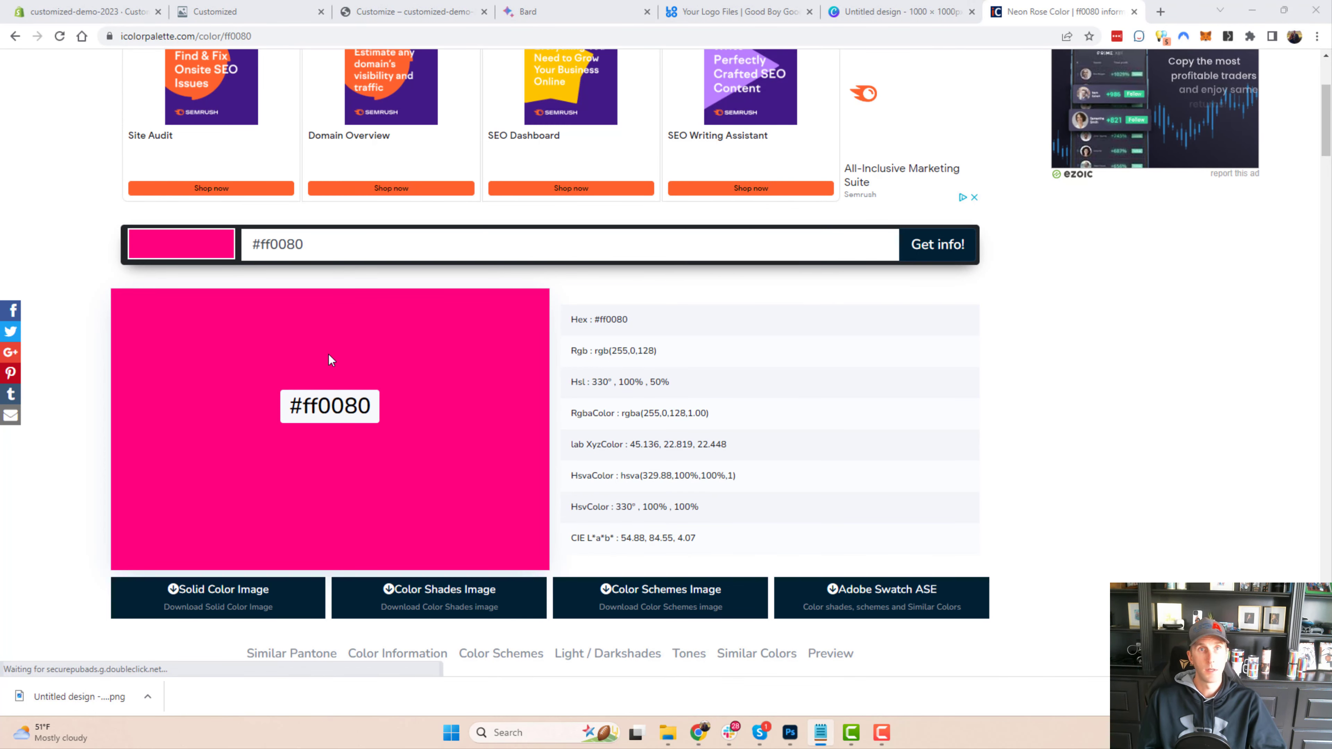
Step: Return to the Customized branding settings and set the secondary button color to ff0080
left_click(384, 10)
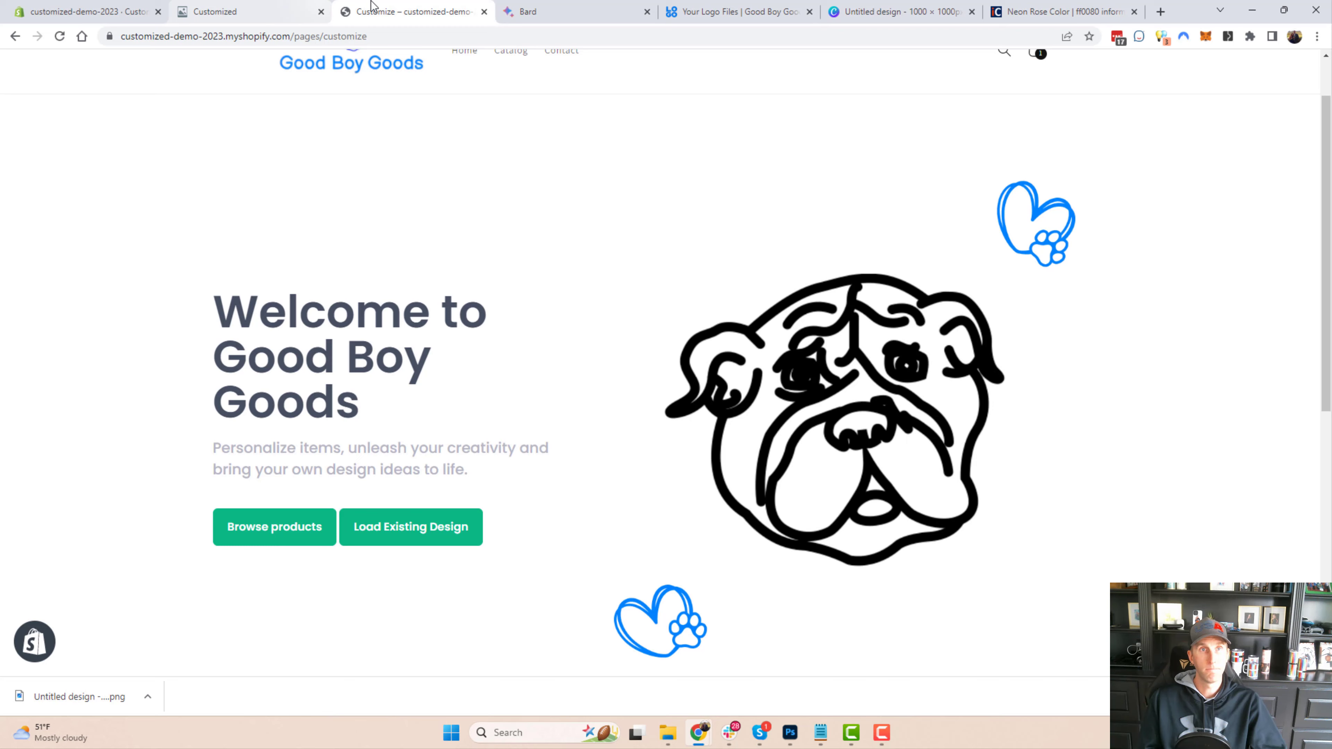
left_click(296, 7)
double_click(336, 470)
type("ff0080")
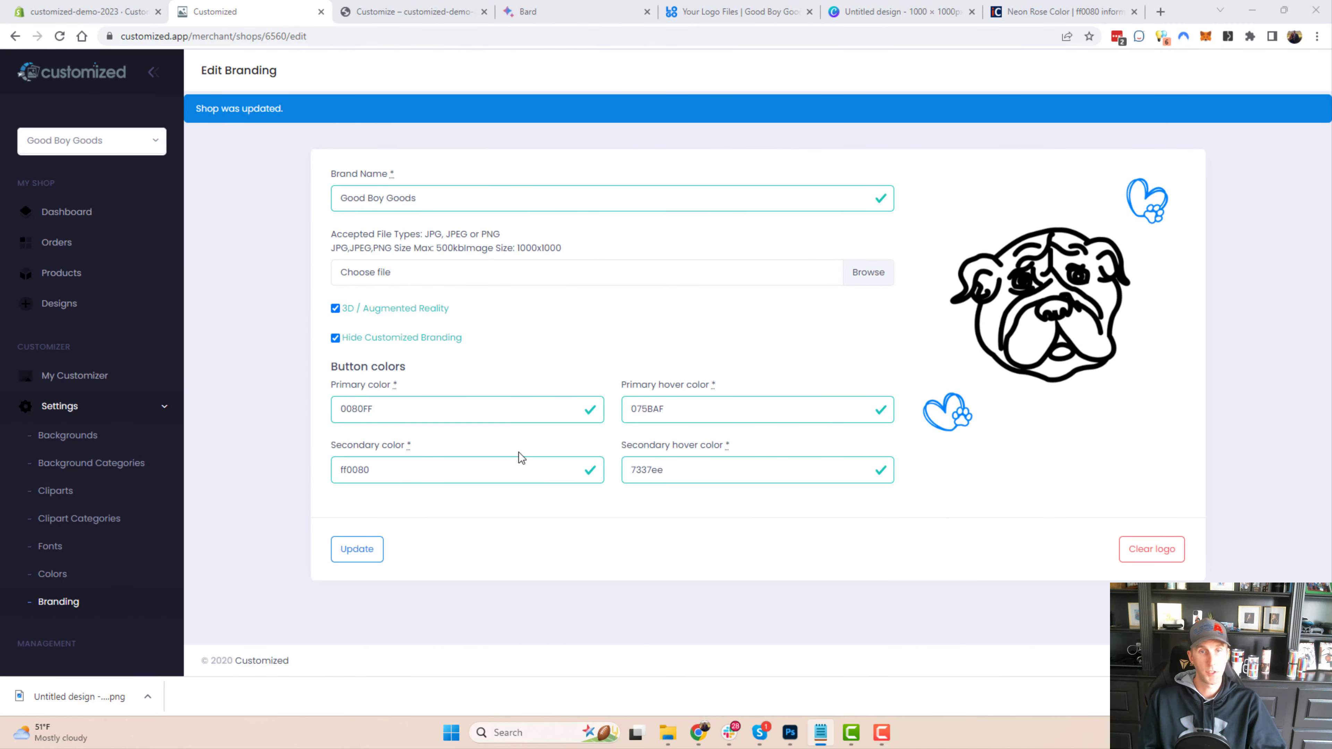
Step: Set the secondary hover color to BF0060 and save the branding settings
double_click(634, 466)
type("BF0060")
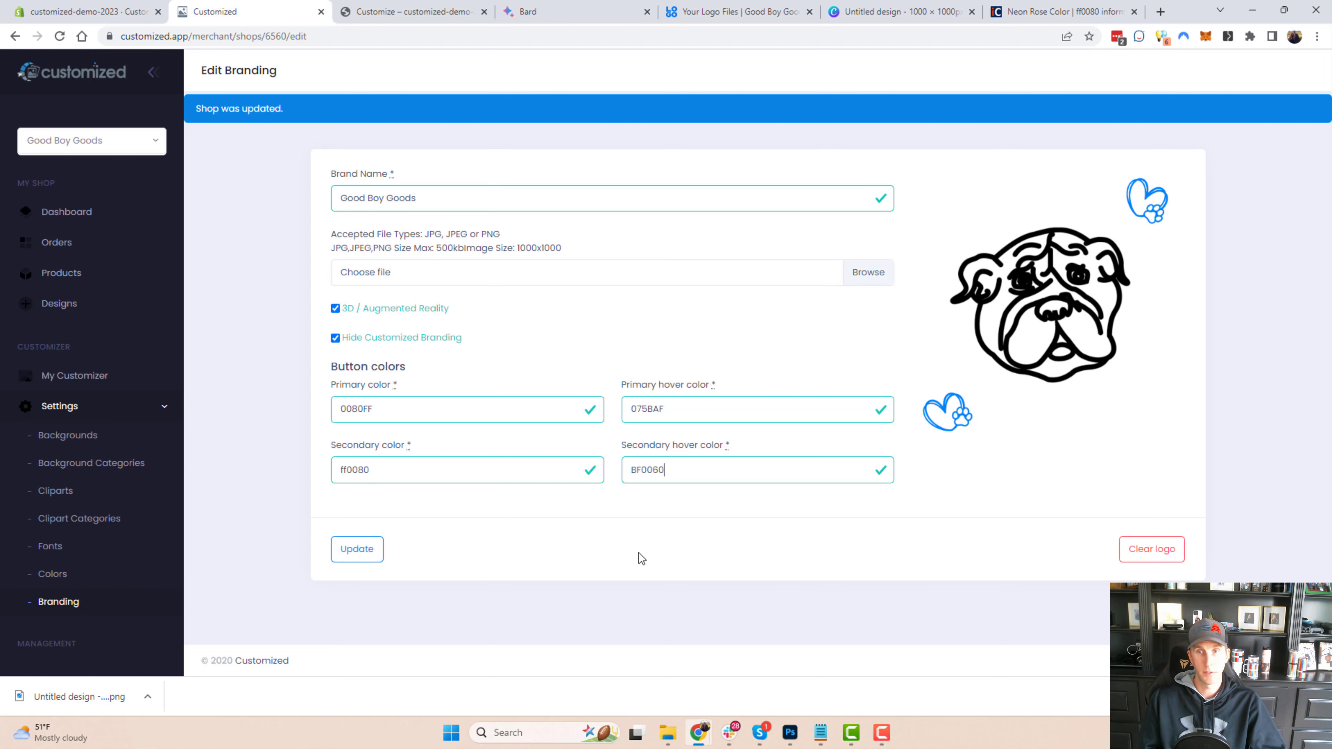
left_click(368, 550)
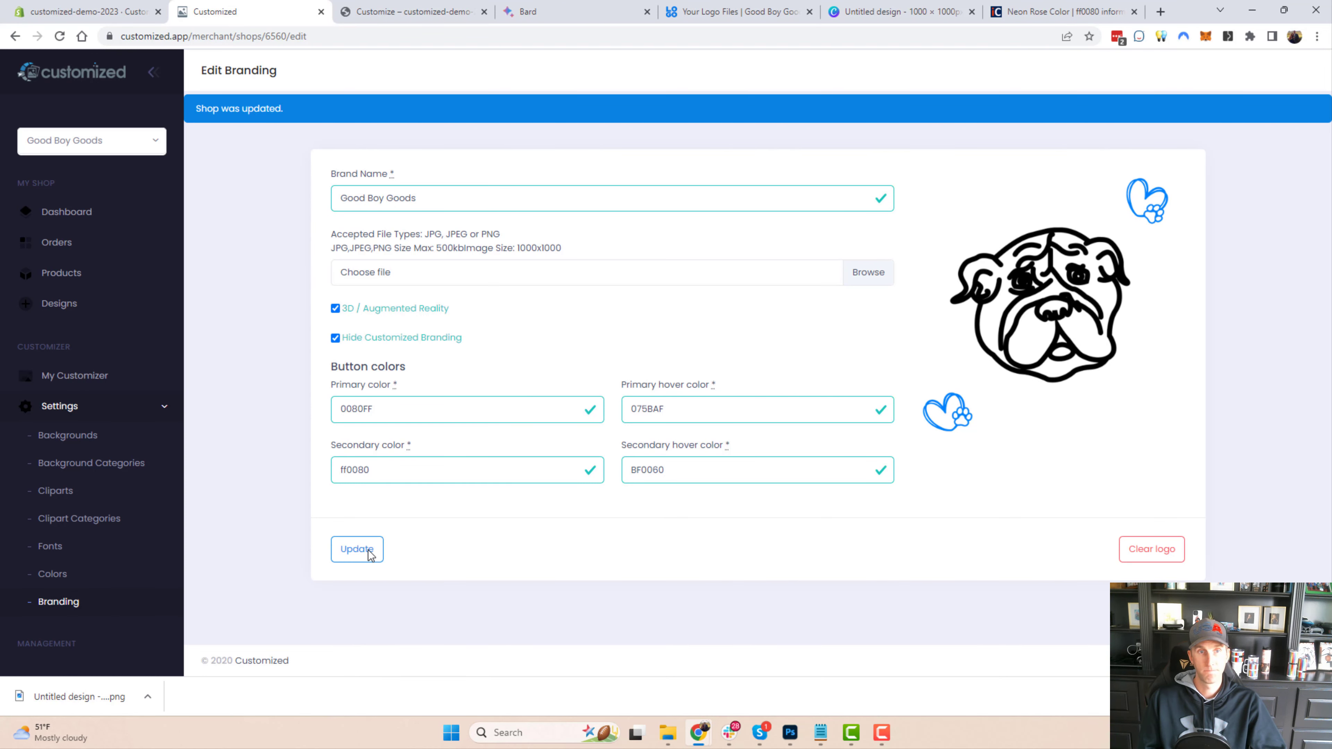
Step: Reload the storefront customizer page, decline resuming the designs in progress, and examine the welcome page's branding and buttons
left_click(449, 4)
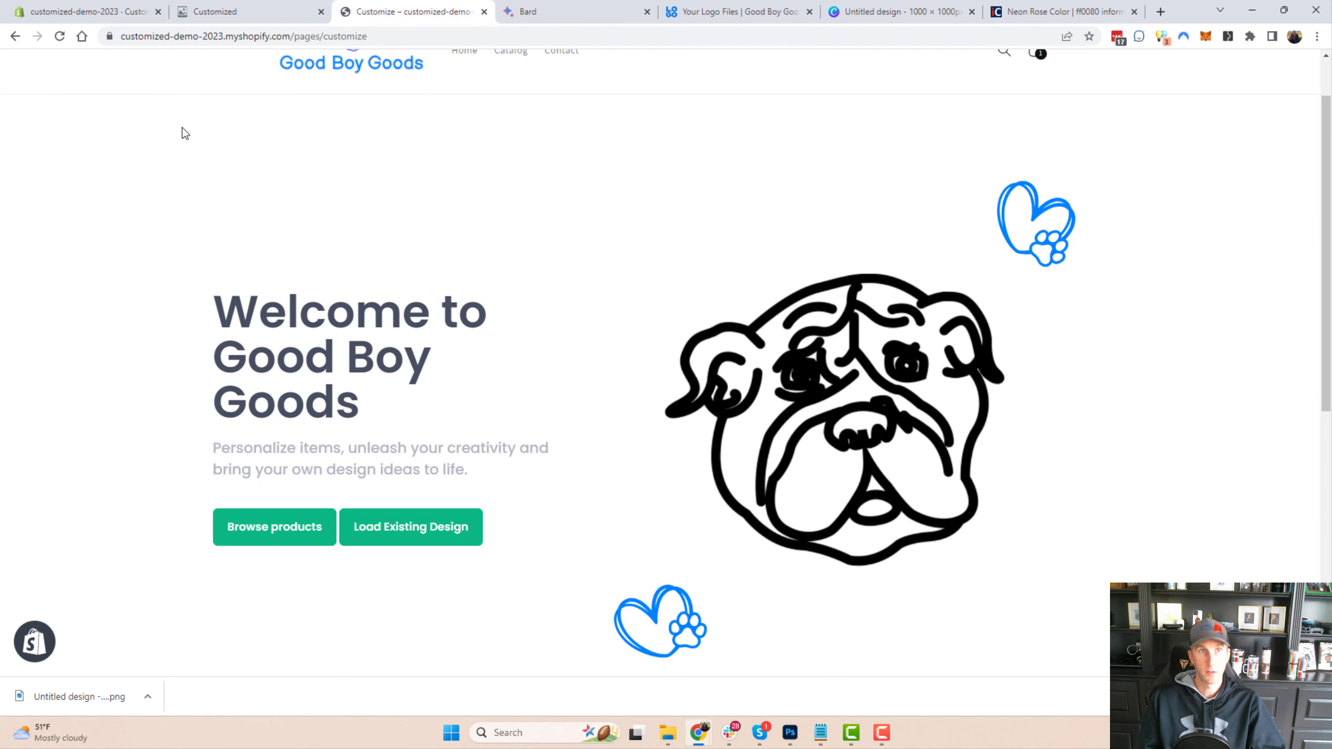
left_click(176, 37)
key("Return")
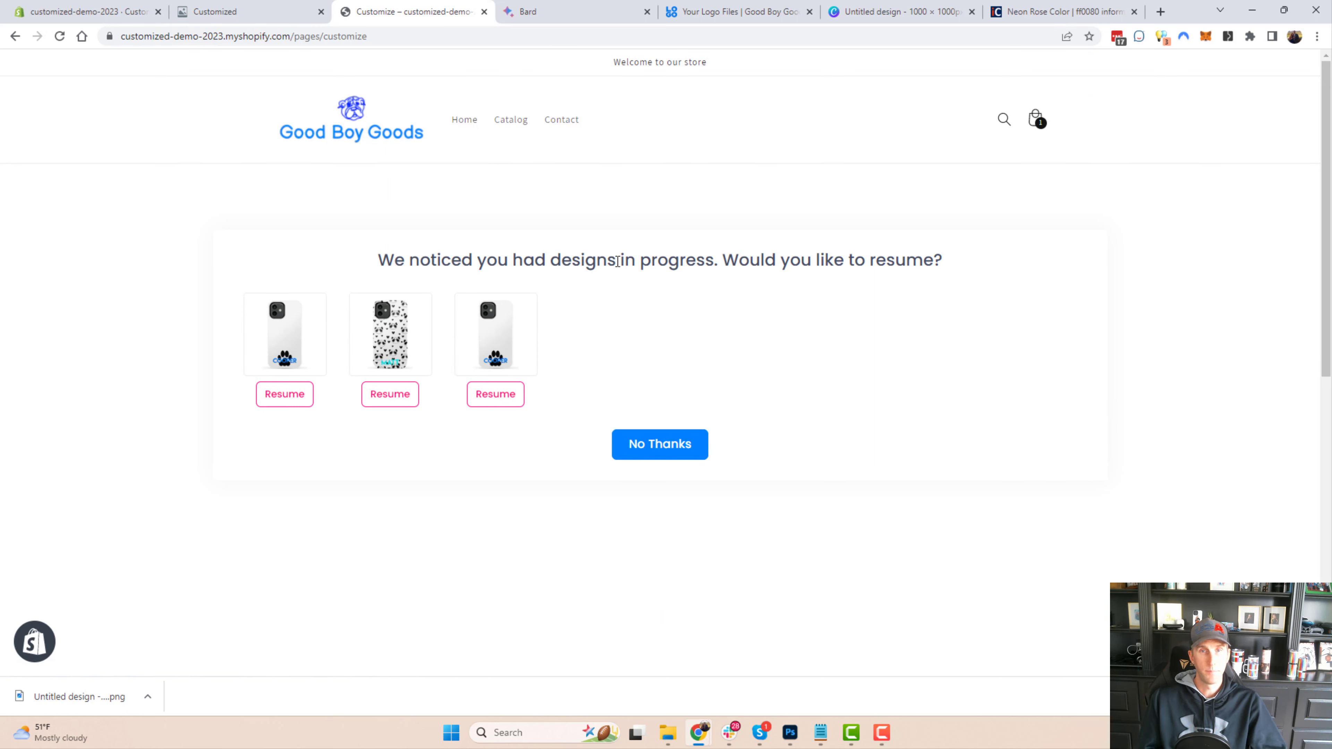
left_click_drag(943, 260, 380, 259)
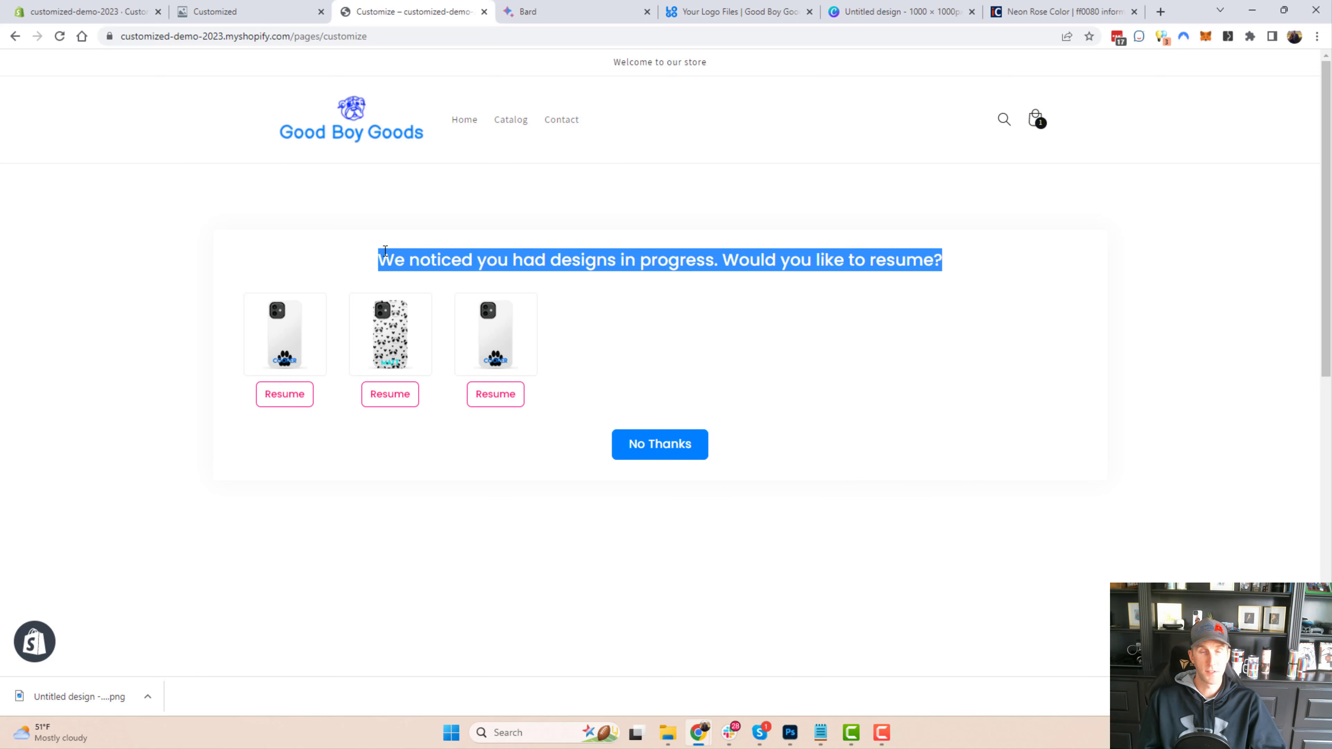
left_click(397, 250)
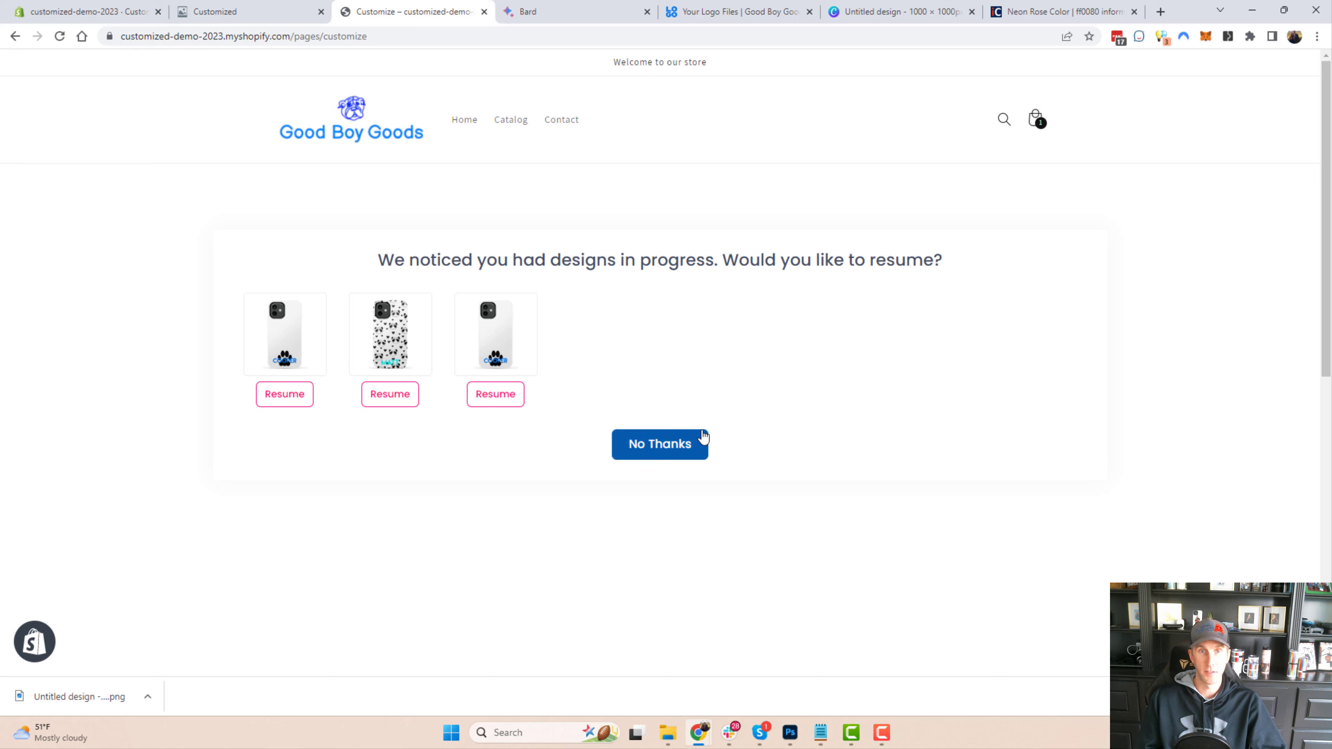
left_click(661, 444)
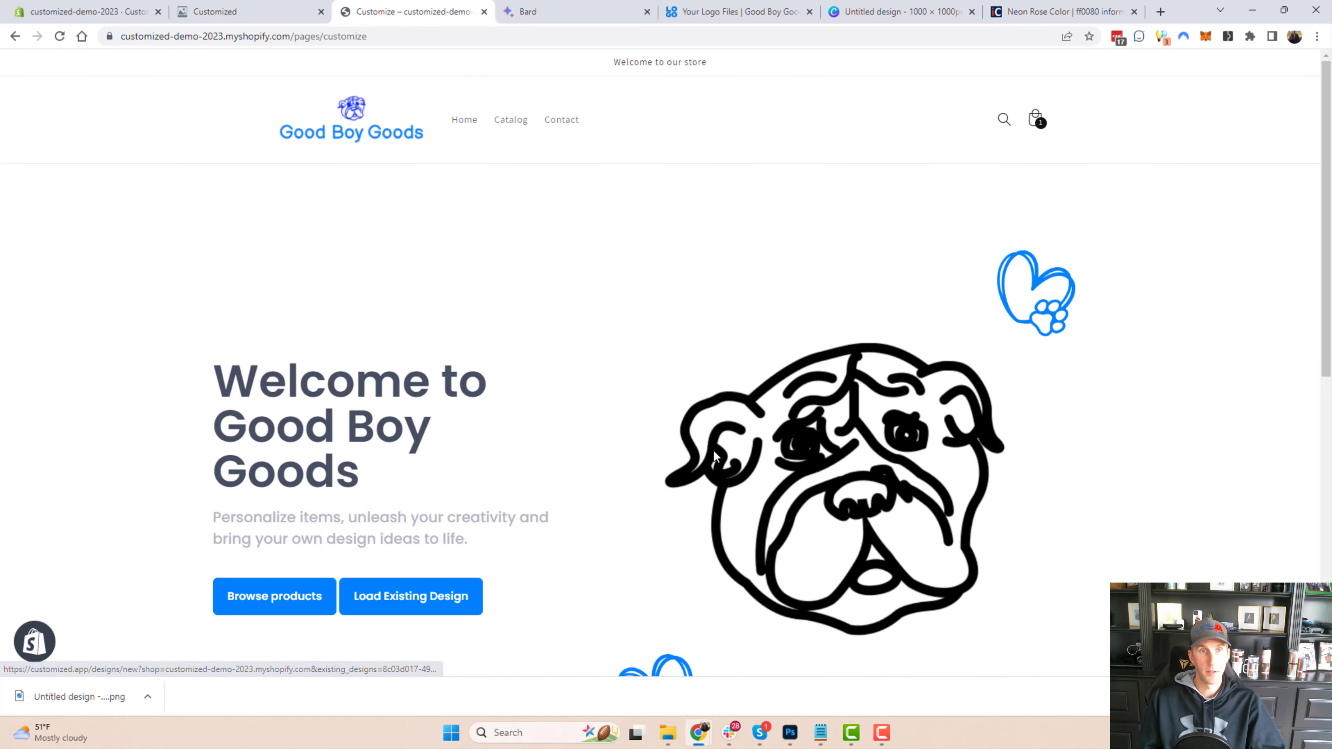
scroll(254, 359, "down", 3)
scroll(254, 359, "up", 3)
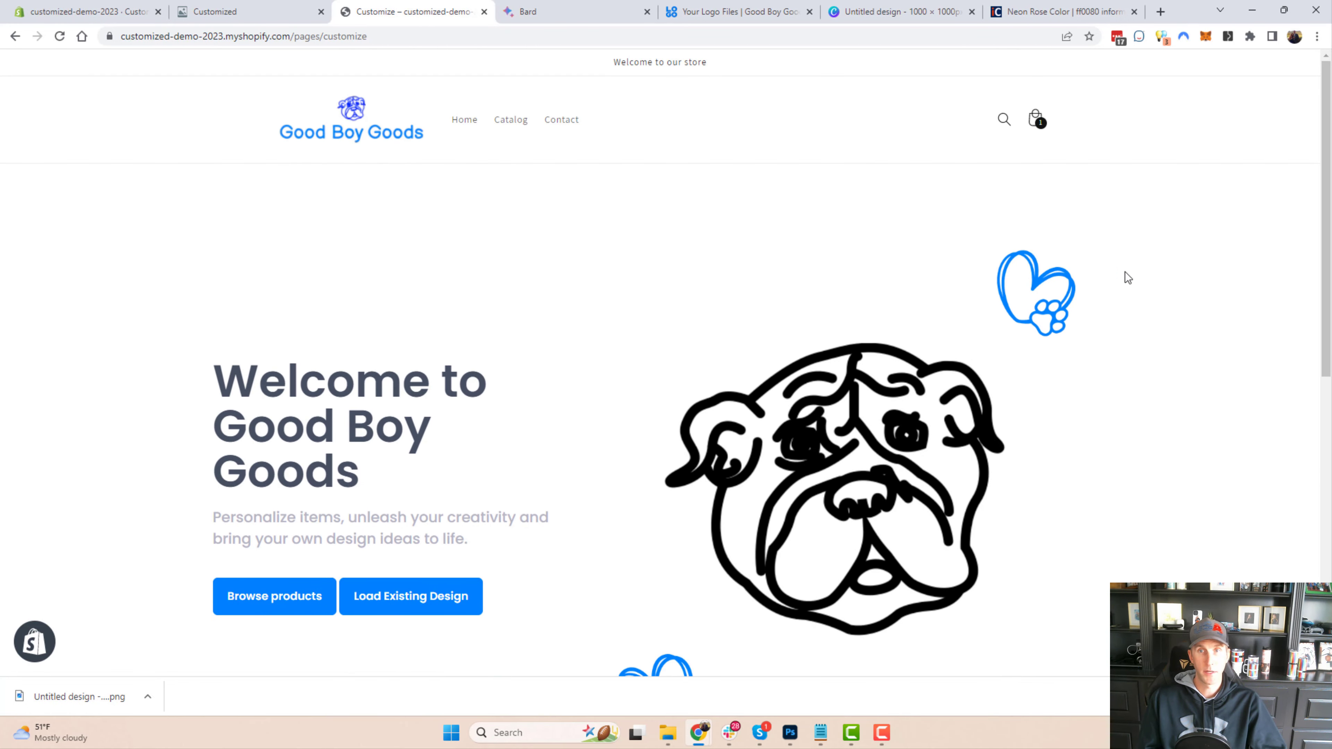
Step: Browse the Phone Case products to the iPhone Cases and open the iPhone 12 Pro Max options
scroll(295, 524, "down", 1)
left_click(271, 540)
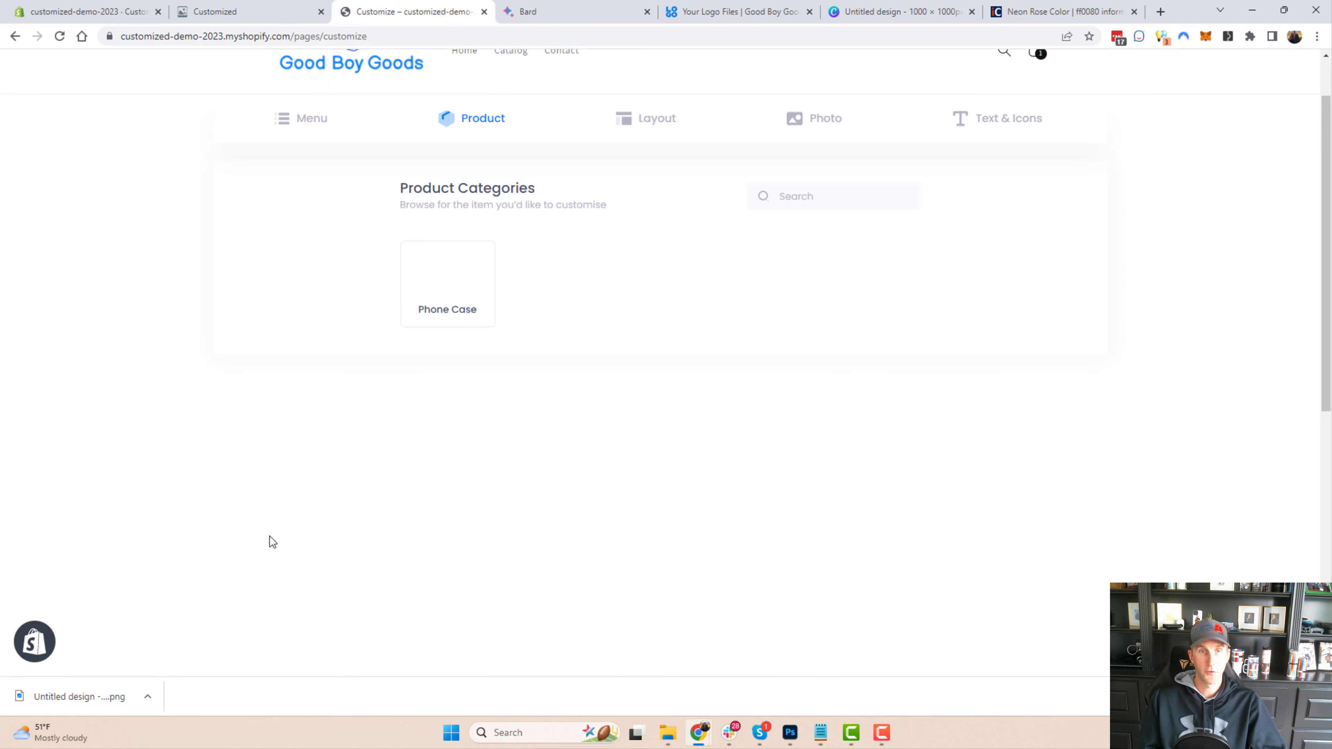
left_click(445, 283)
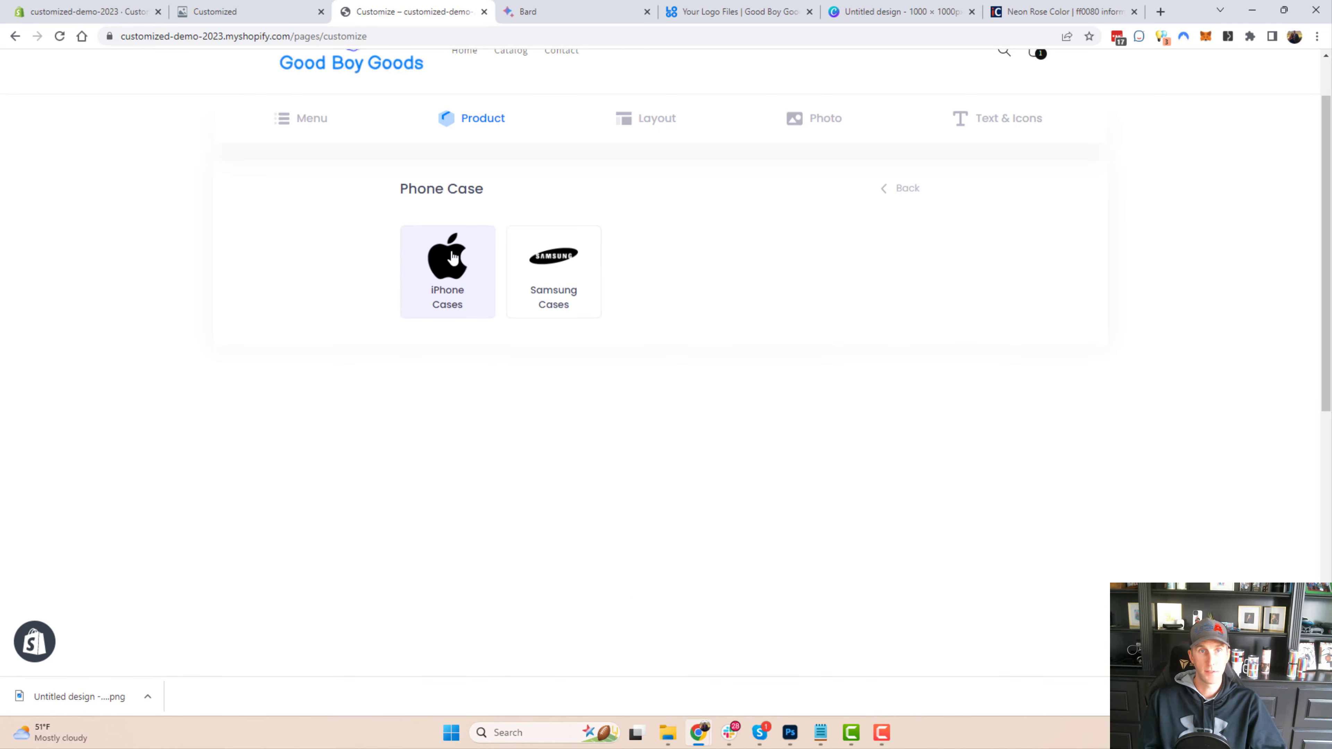
left_click(446, 278)
left_click(465, 269)
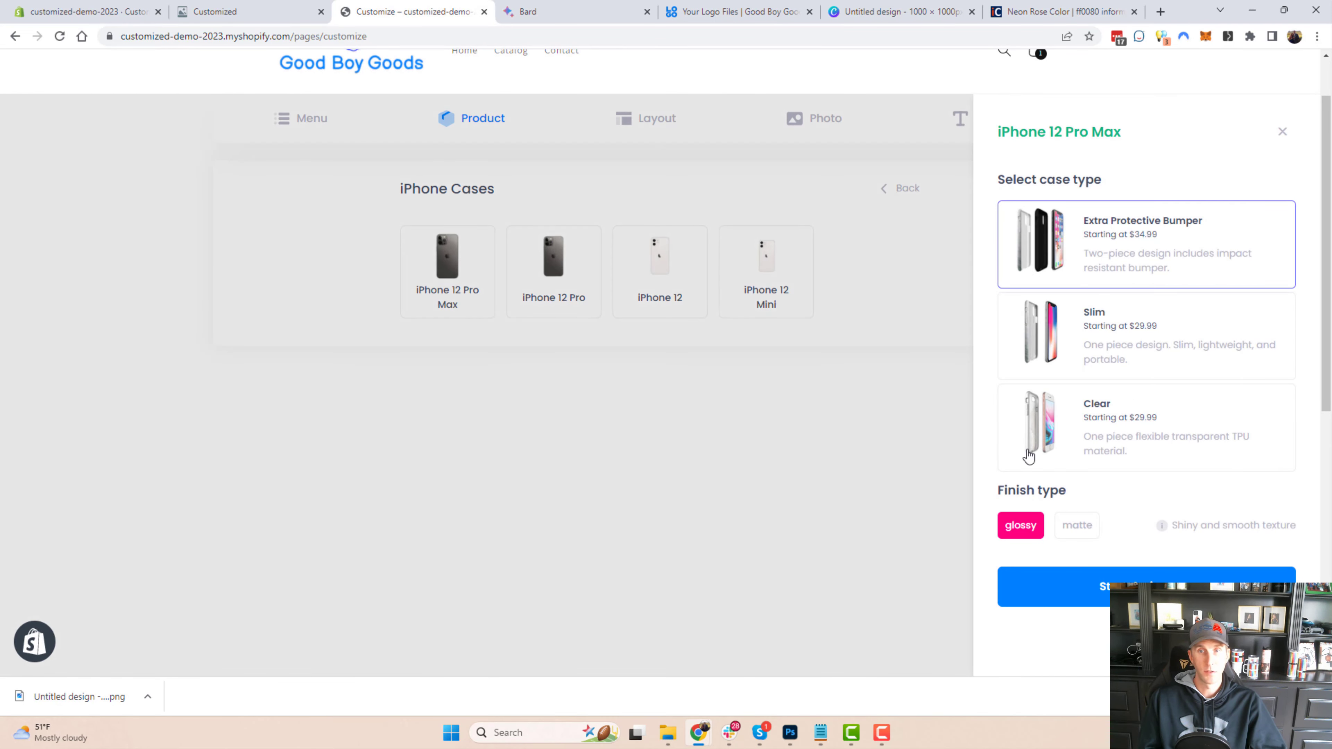
Step: Switch the finish type between matte and glossy to check the selected-button color, ending on glossy
left_click(1089, 530)
left_click(1031, 532)
left_click(1078, 530)
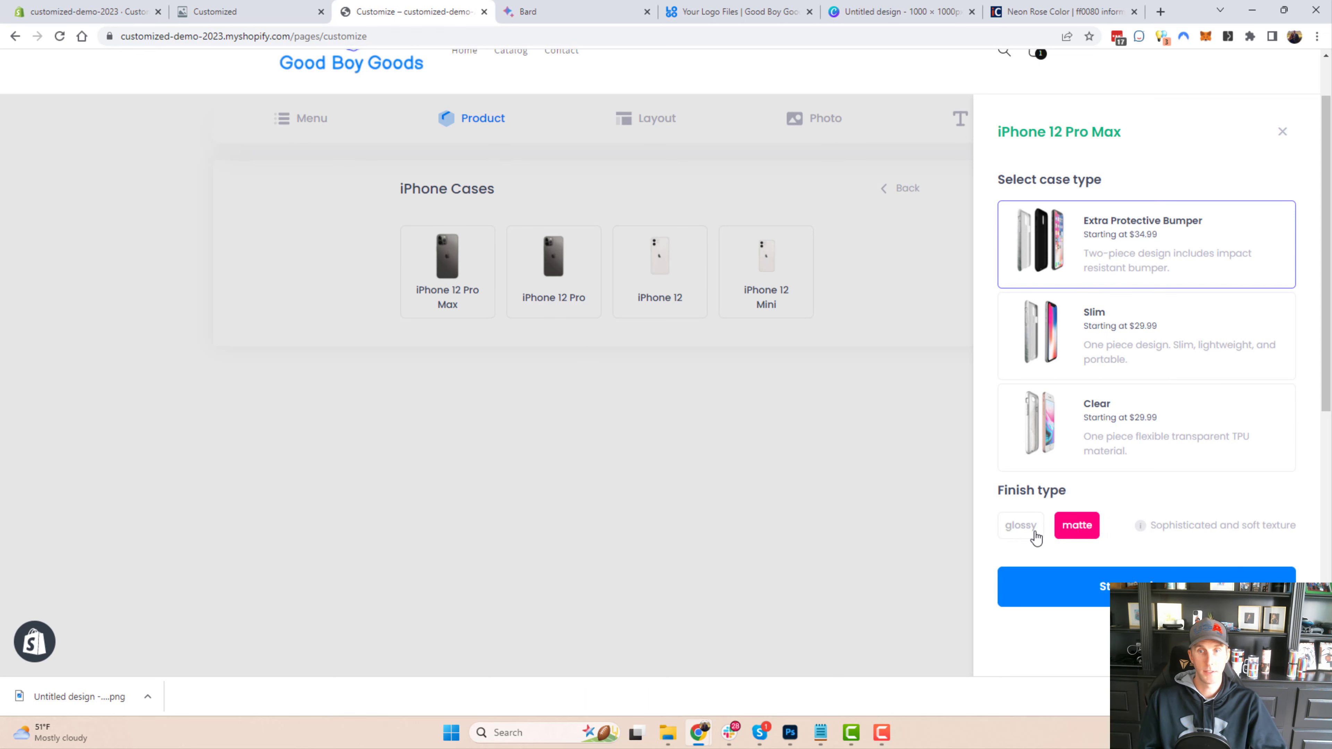
left_click(1031, 532)
Step: Start the iPhone 12 Pro Max design and save it with the Full layout
left_click(1082, 595)
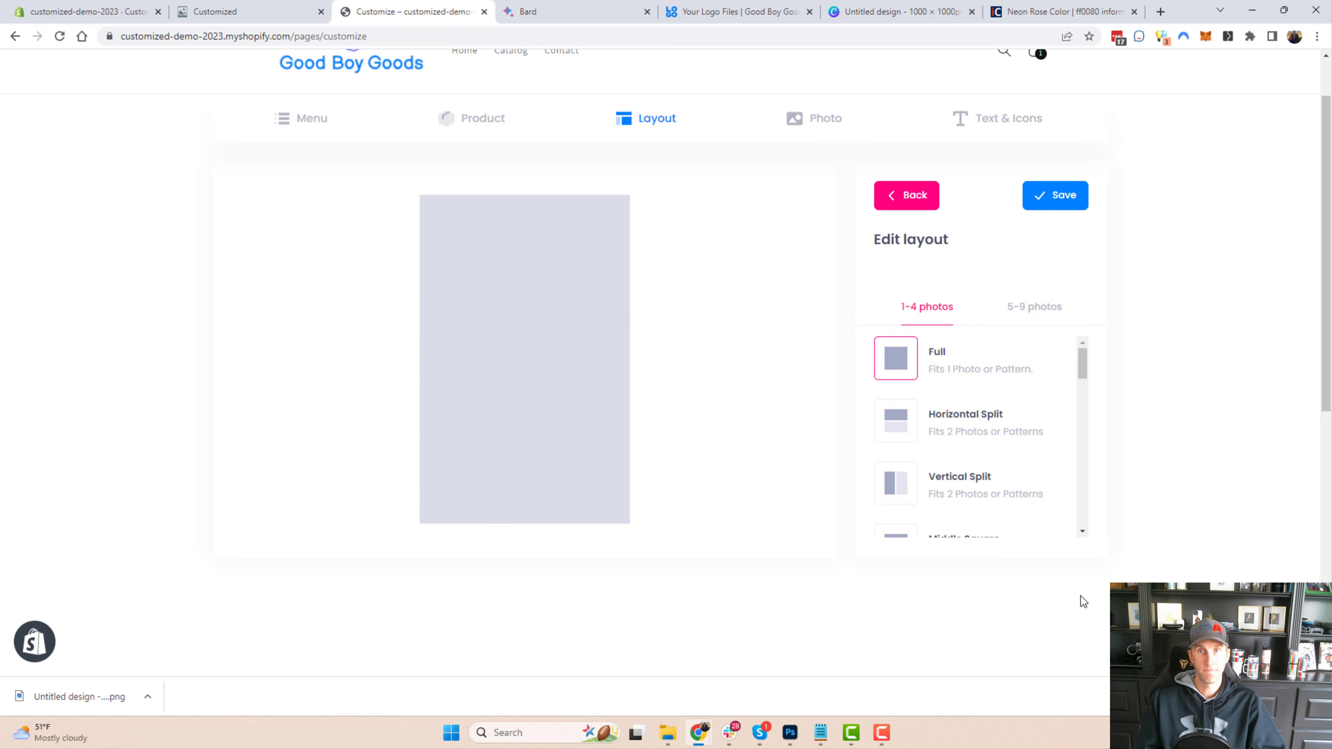
left_click(1042, 198)
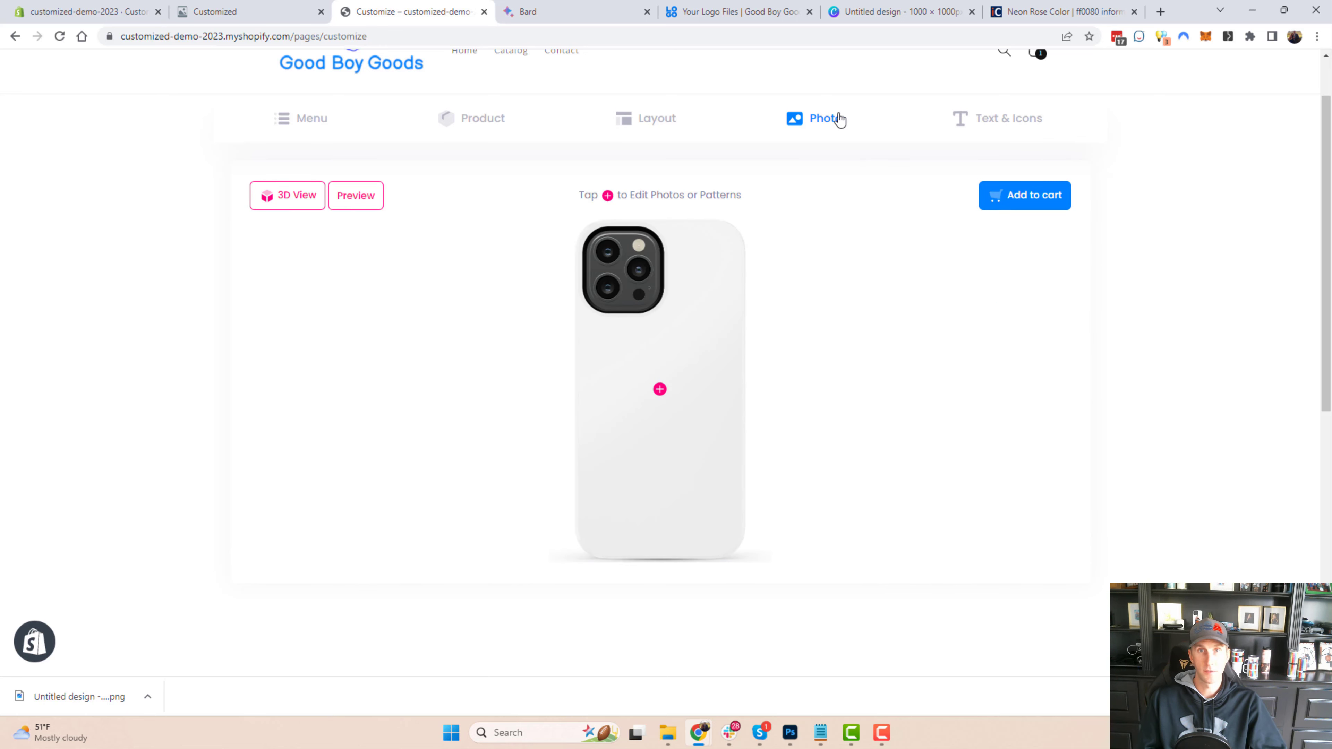
scroll(849, 278, "up", 1)
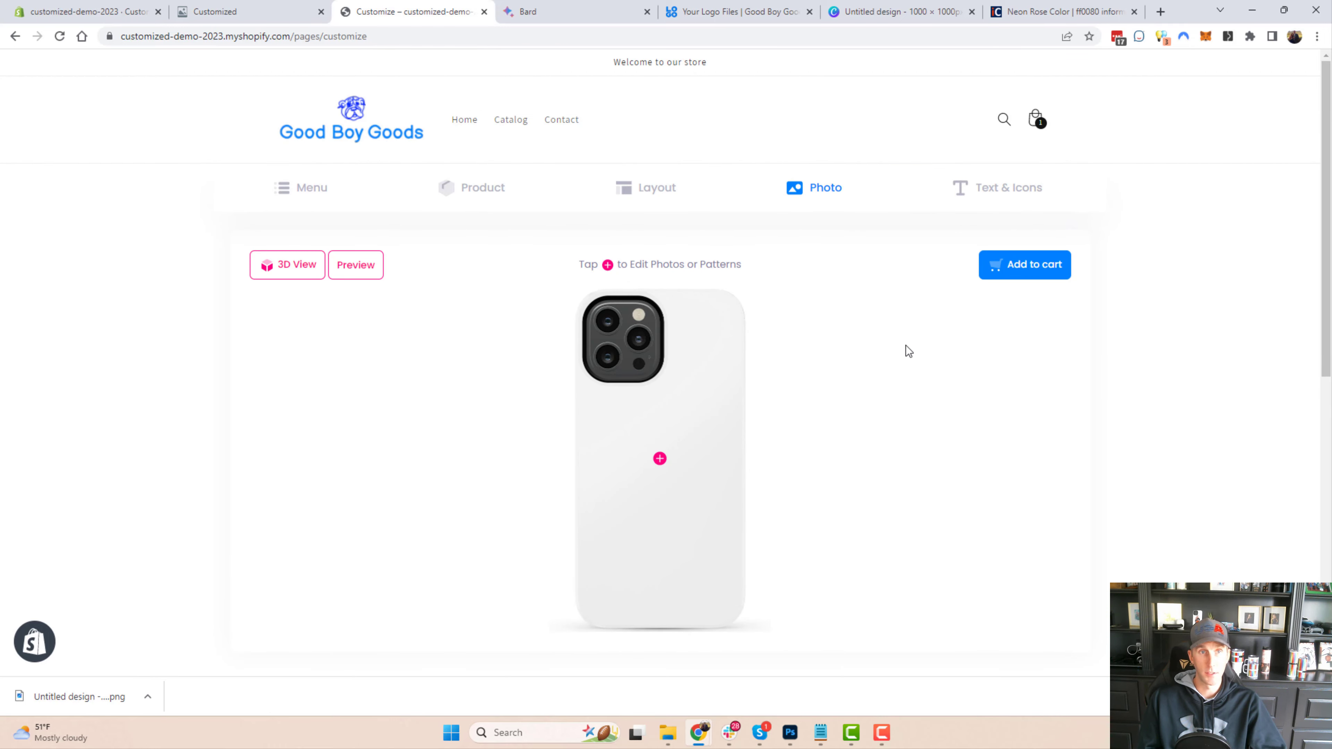
Step: Review the Hide Customized Branding setting and inspect the storefront customizer page down to its footer
left_click(244, 5)
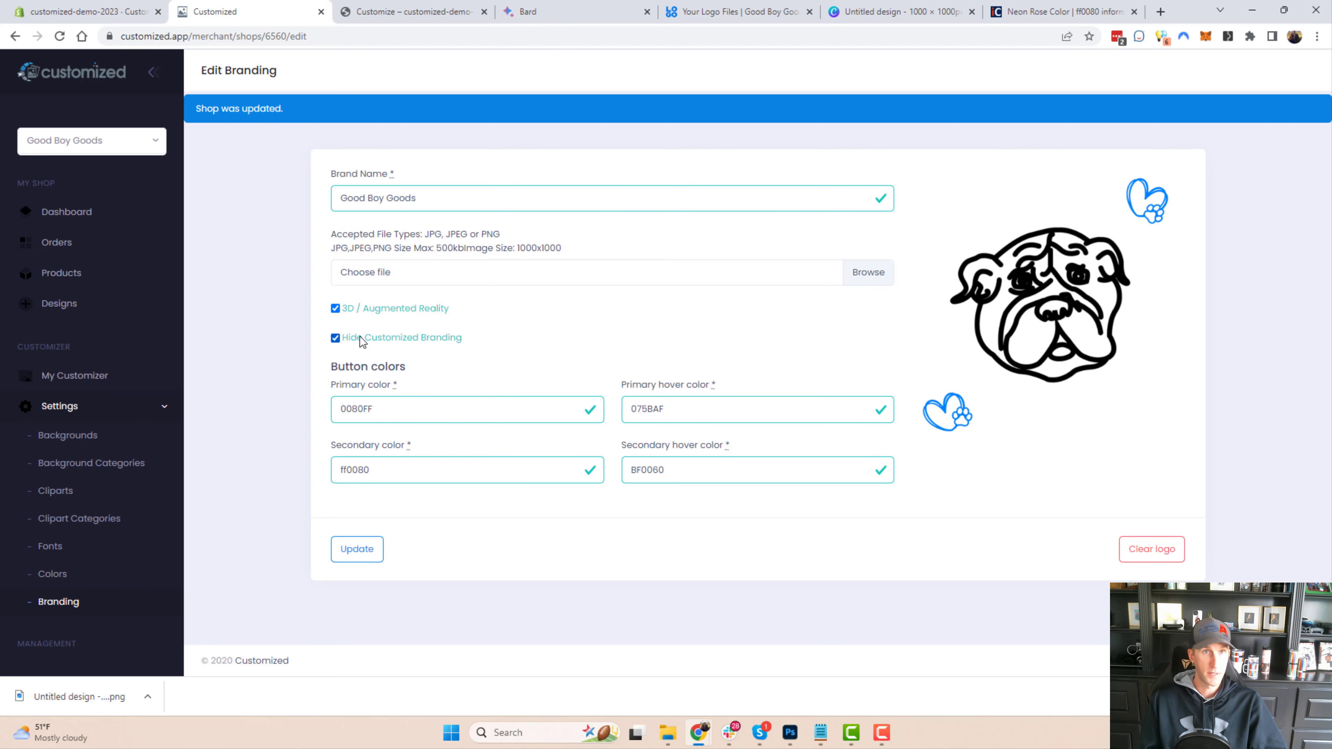
left_click(399, 7)
scroll(605, 393, "down", 6)
scroll(630, 443, "up", 4)
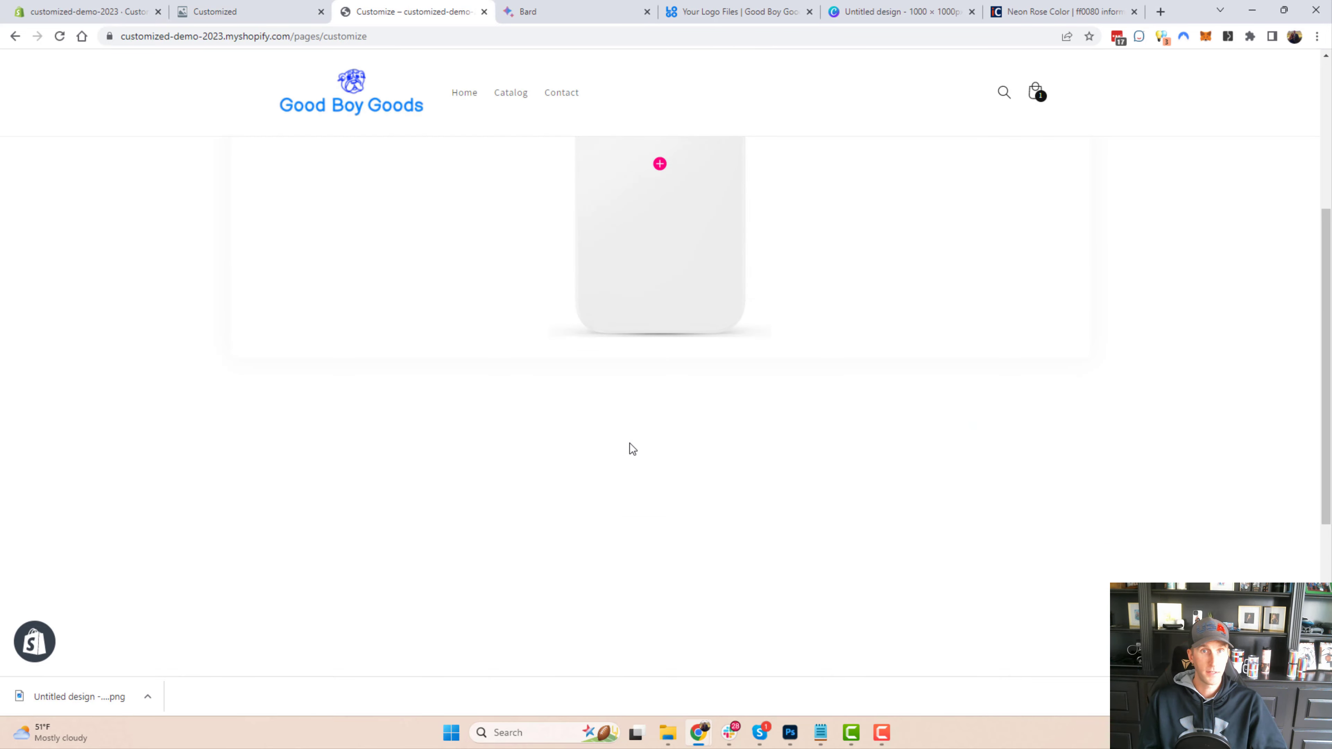
scroll(630, 444, "up", 5)
Step: Inspect the layout editor page down to its footer, save the layout, and check the photo view the same way
left_click(672, 187)
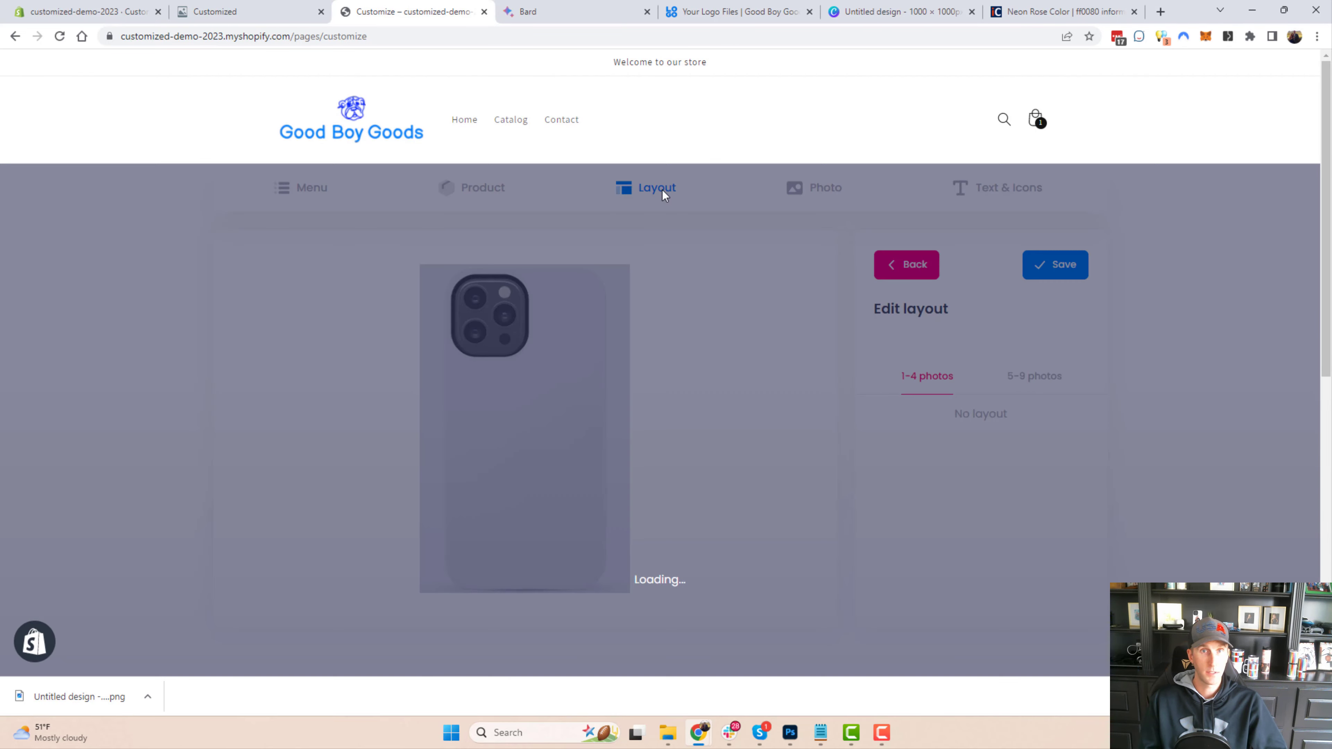
scroll(549, 449, "down", 6)
scroll(551, 459, "up", 6)
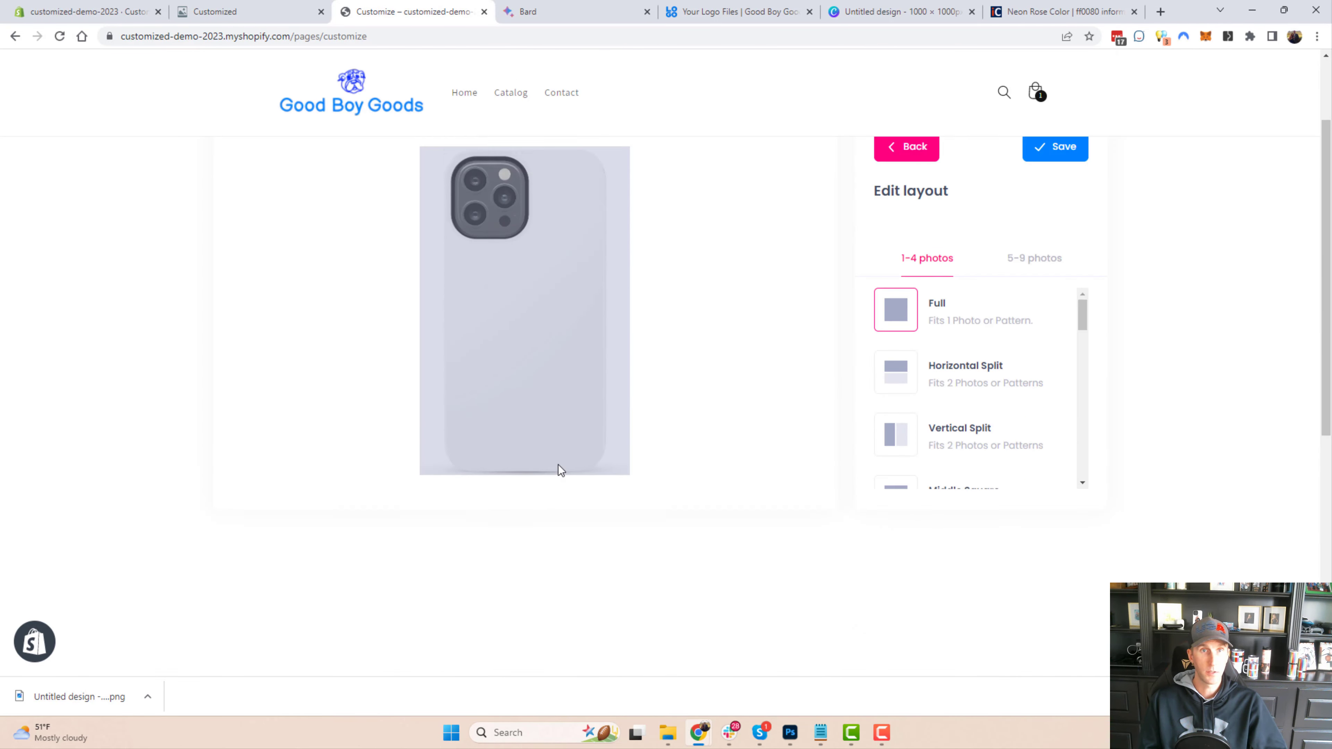
left_click(1070, 255)
scroll(582, 420, "down", 8)
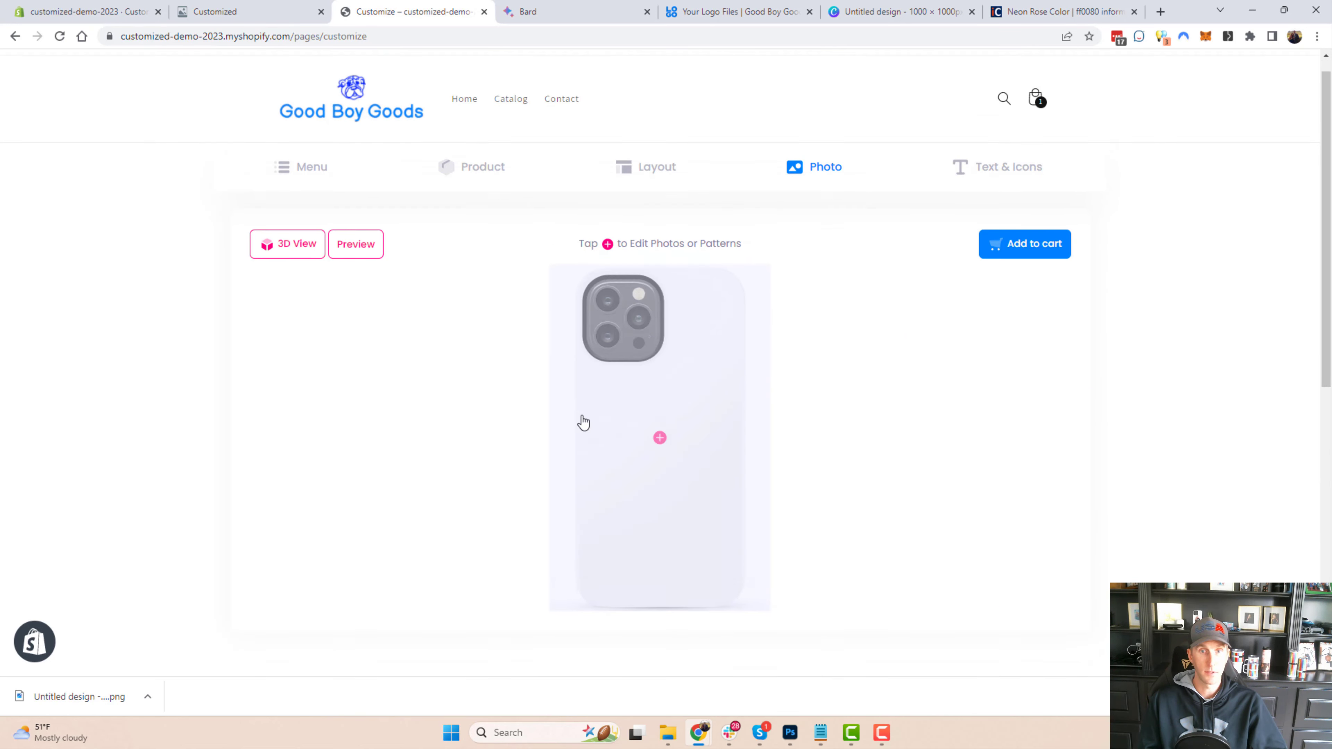
scroll(584, 419, "up", 4)
scroll(586, 425, "up", 4)
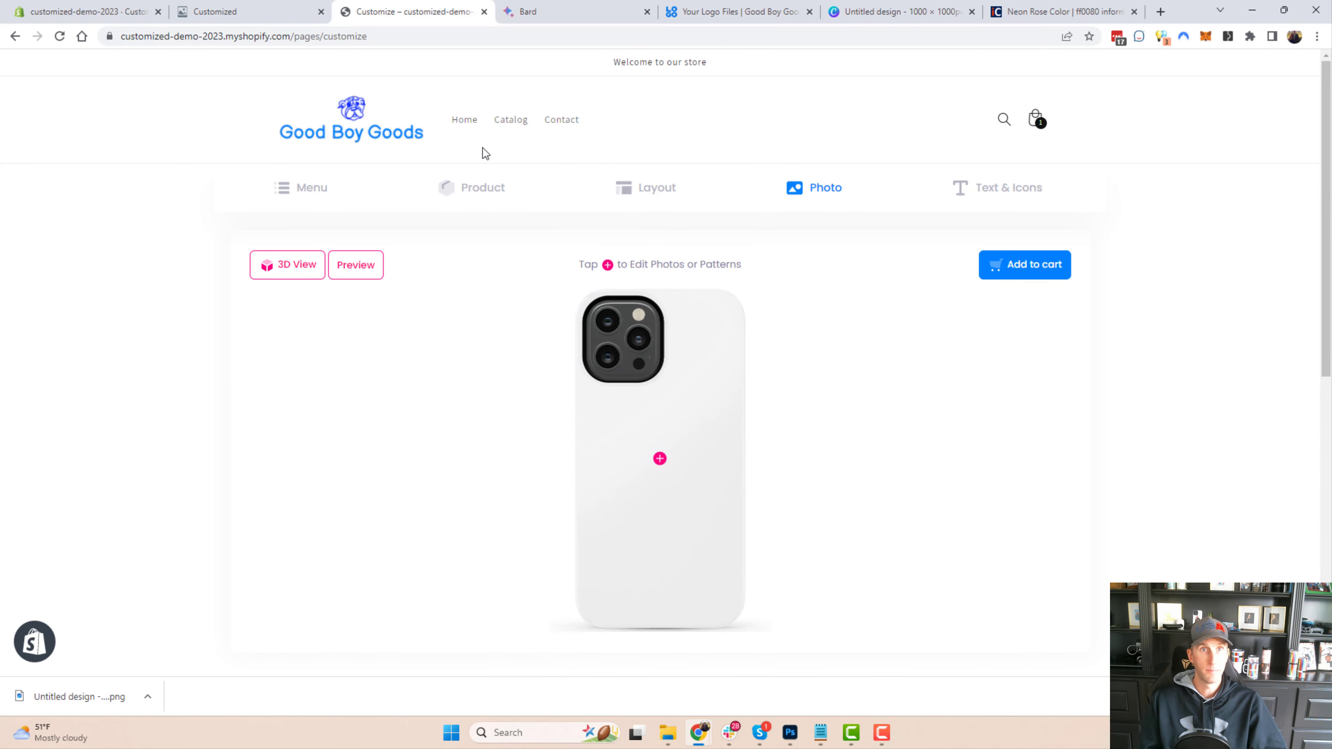
Step: Turn off Hide Customized Branding in the Customized branding settings and save the change
left_click(231, 10)
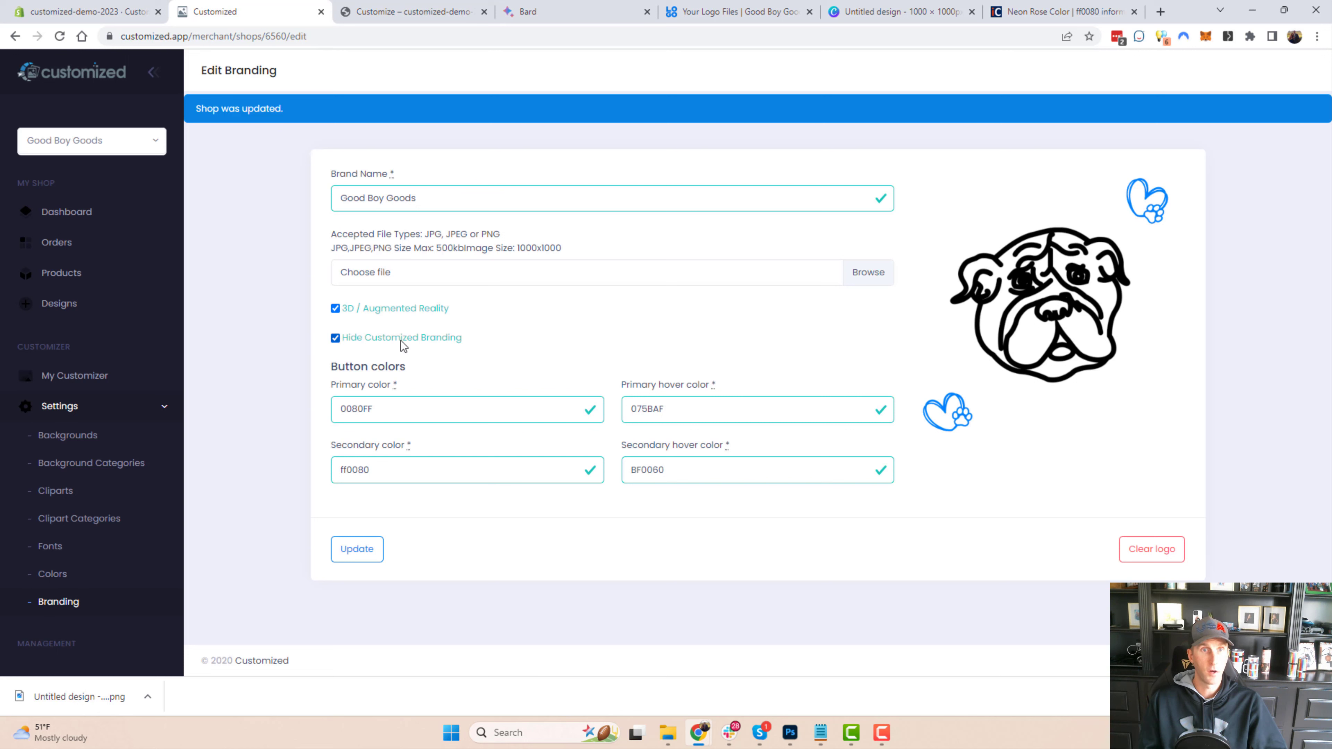
left_click(335, 339)
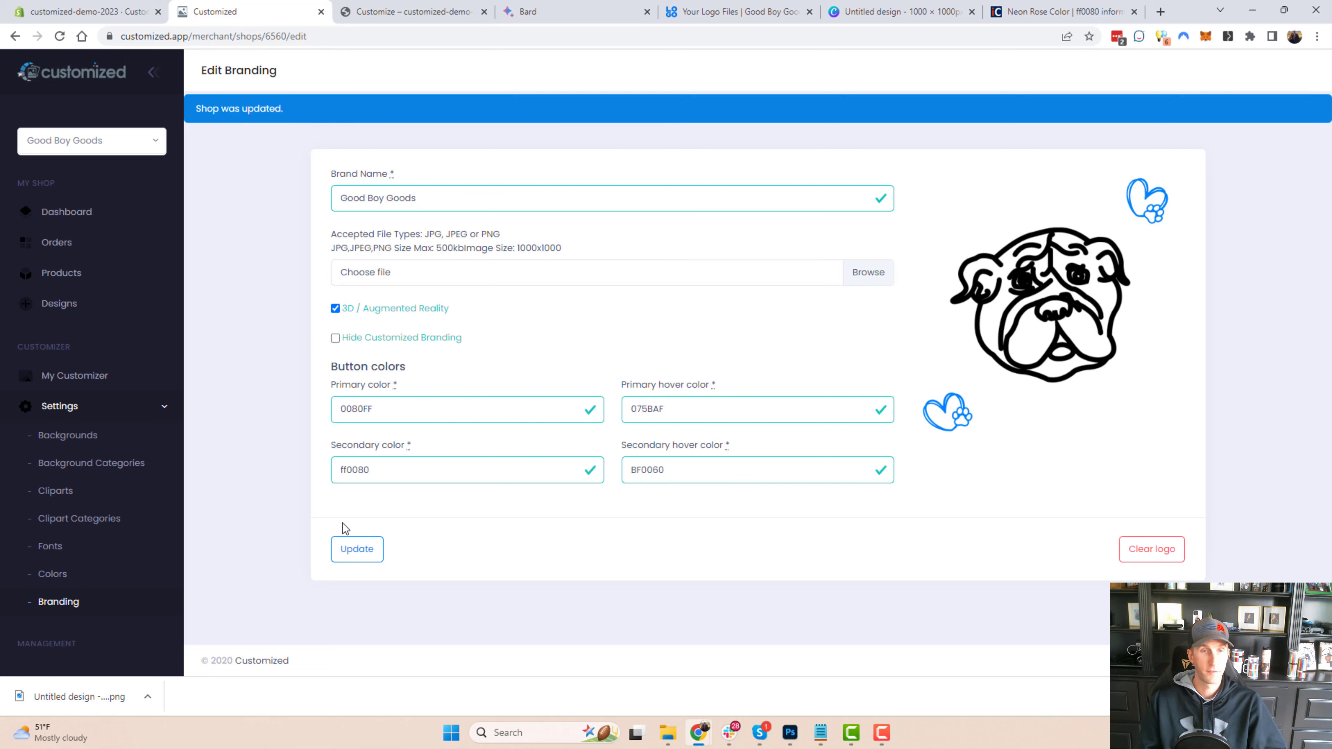
left_click(346, 549)
Step: Reload the storefront customizer, decline resuming the designs in progress, and examine the footer of the welcome page
left_click(373, 10)
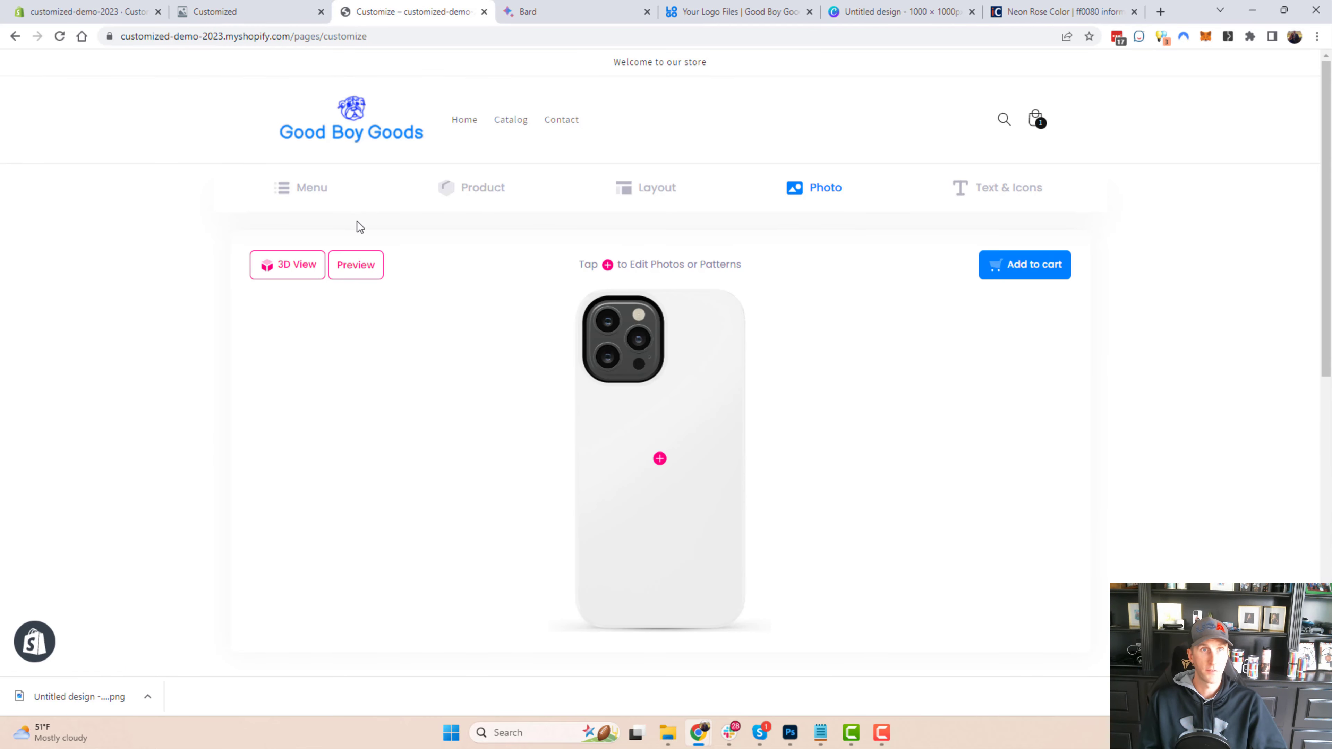
left_click(342, 36)
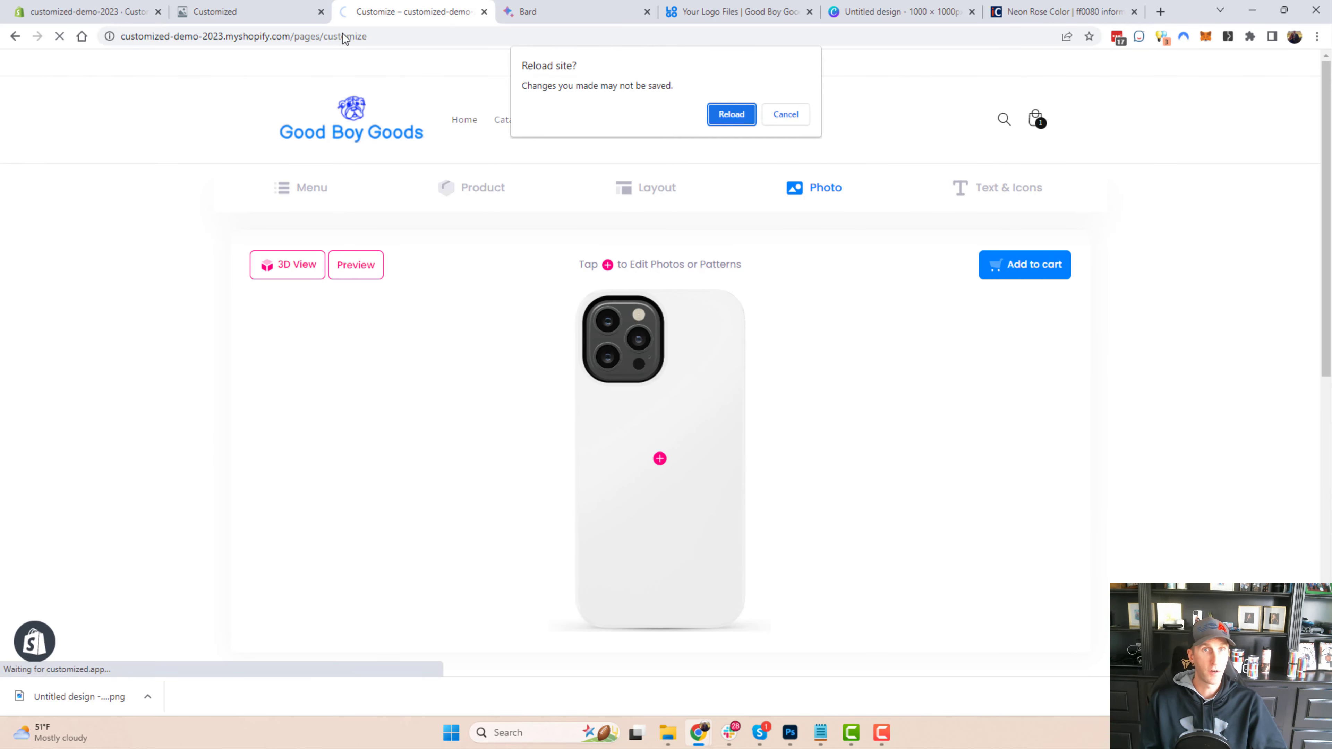
left_click(742, 113)
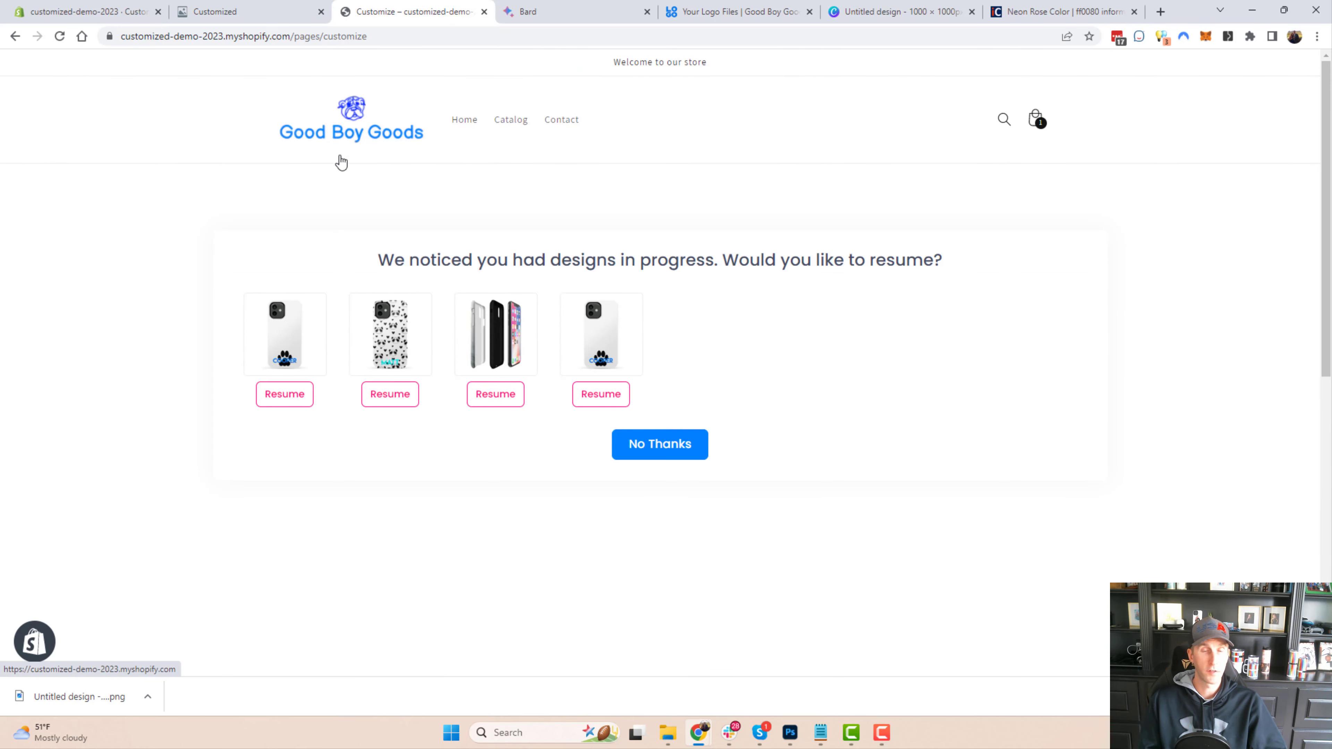
left_click(637, 446)
scroll(535, 402, "down", 10)
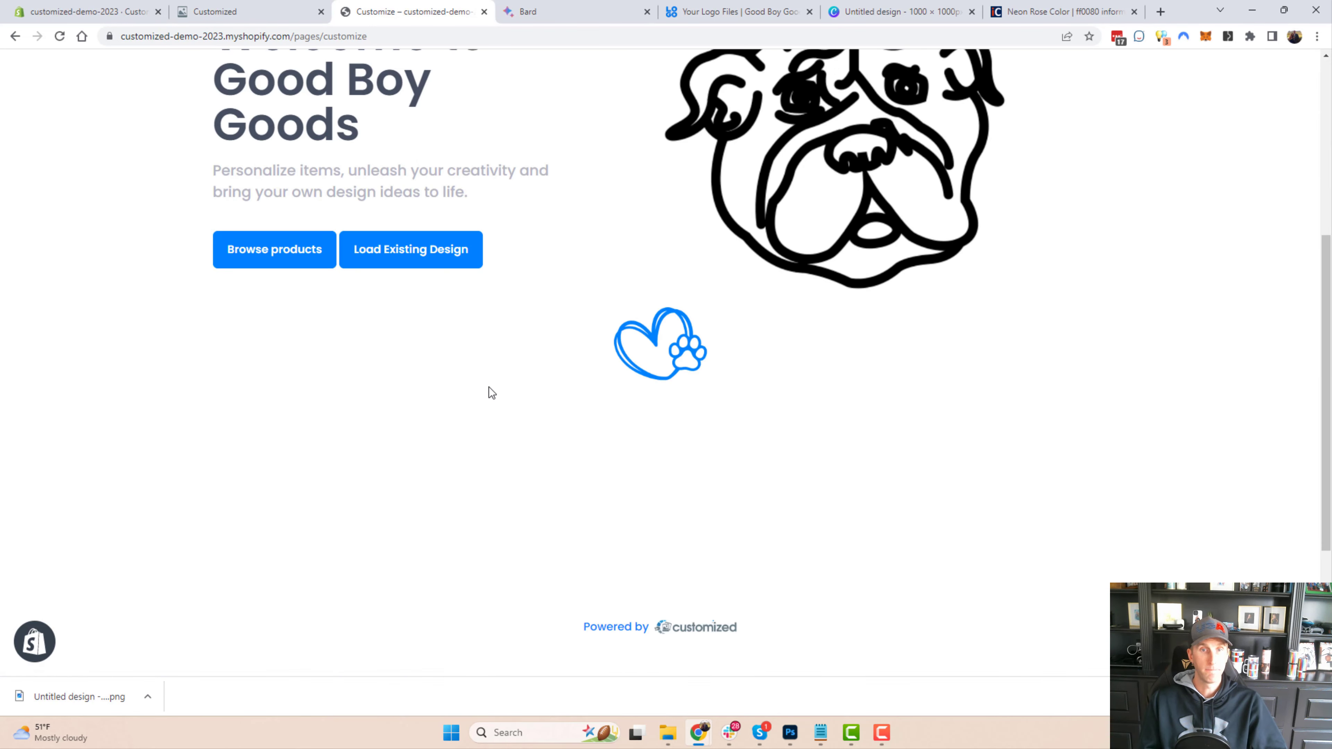
left_click_drag(775, 402, 356, 369)
scroll(365, 370, "up", 8)
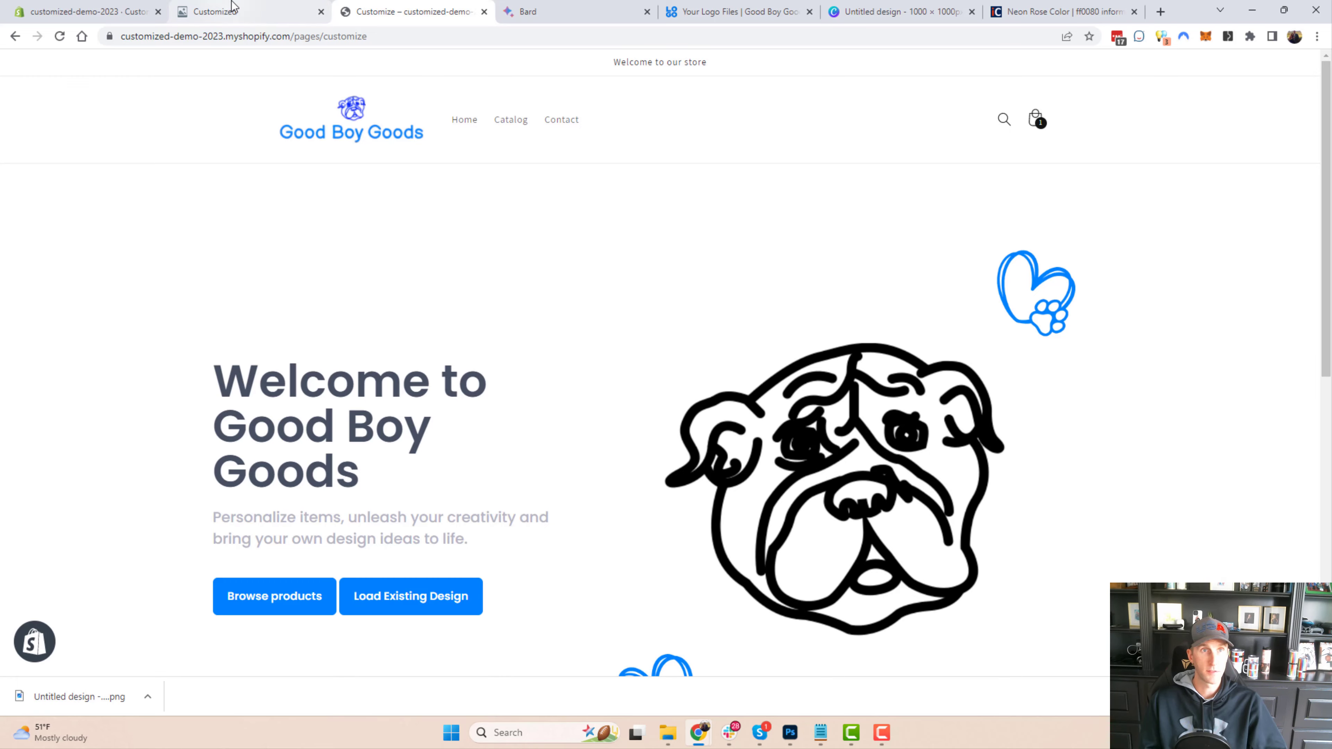
Step: Turn Hide Customized Branding back on in the branding settings and save the change
left_click(230, 11)
left_click(335, 338)
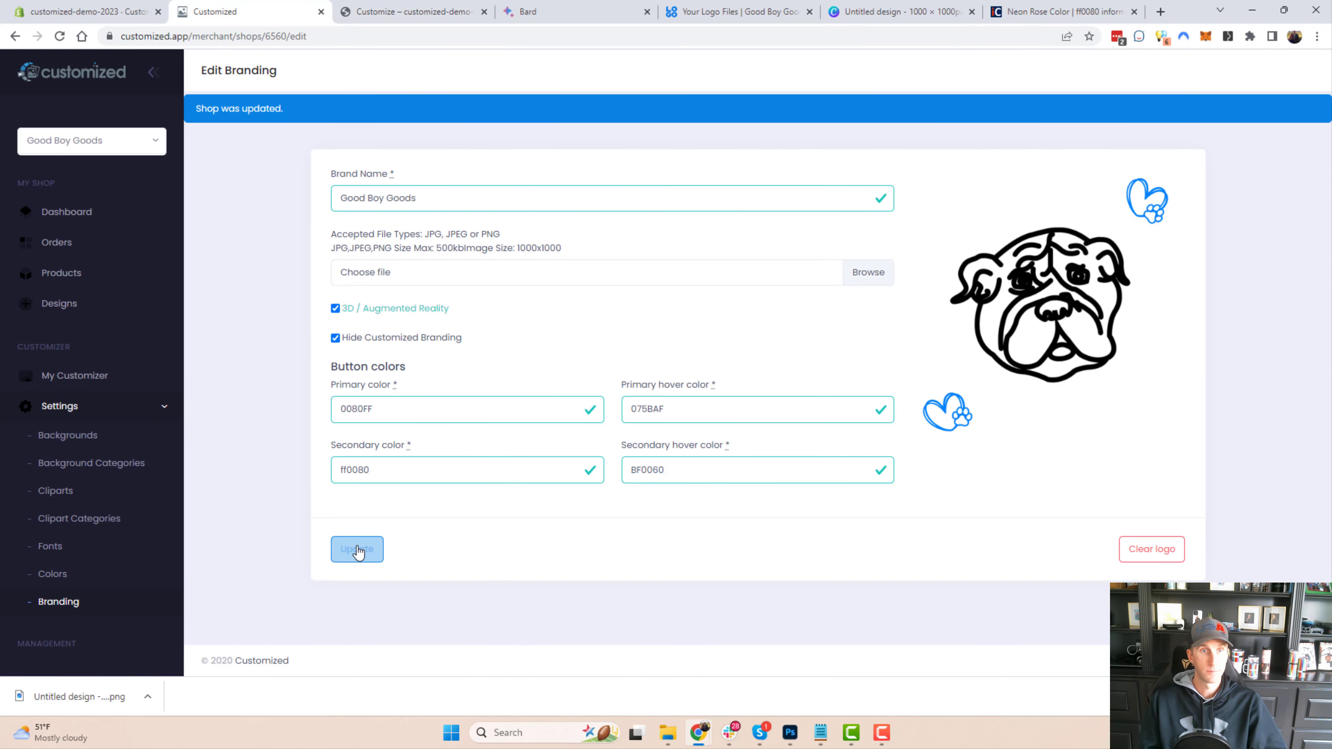
left_click(358, 556)
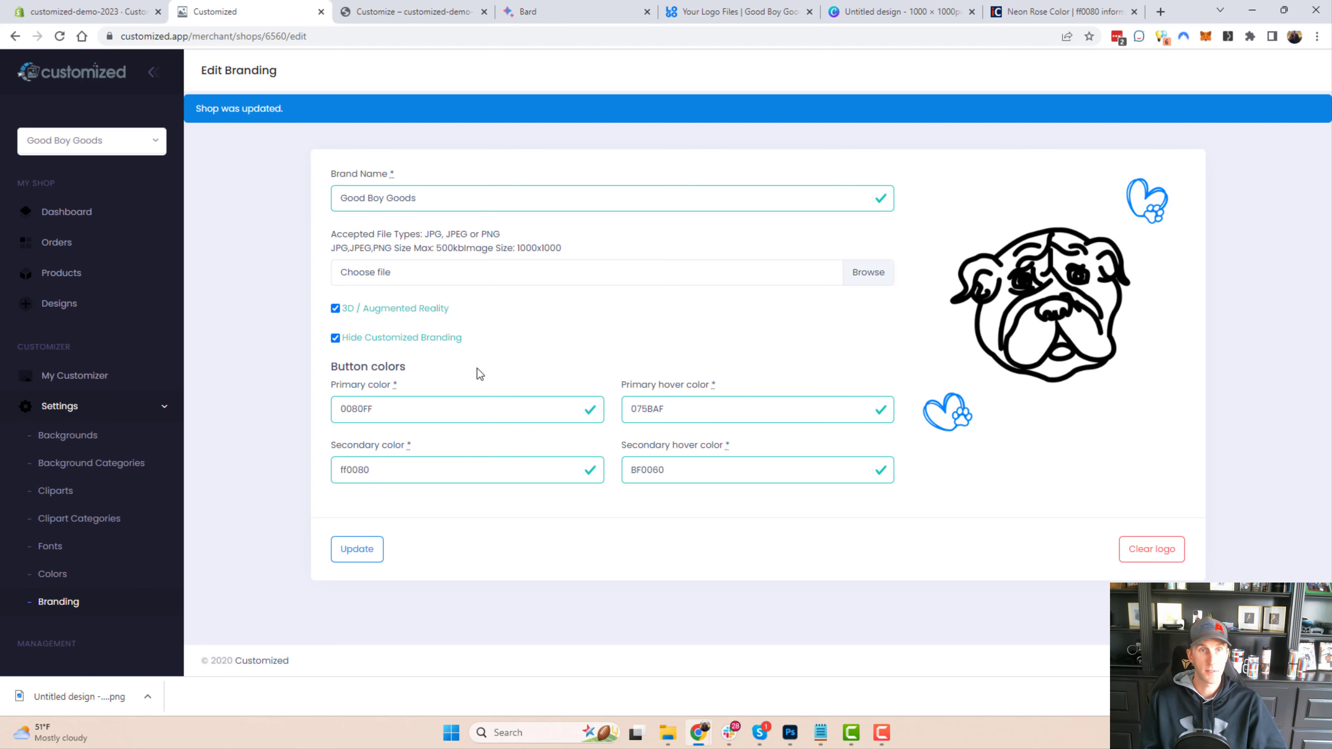
Step: Look over the storefront welcome page once more and return to the Customized branding settings
left_click(370, 4)
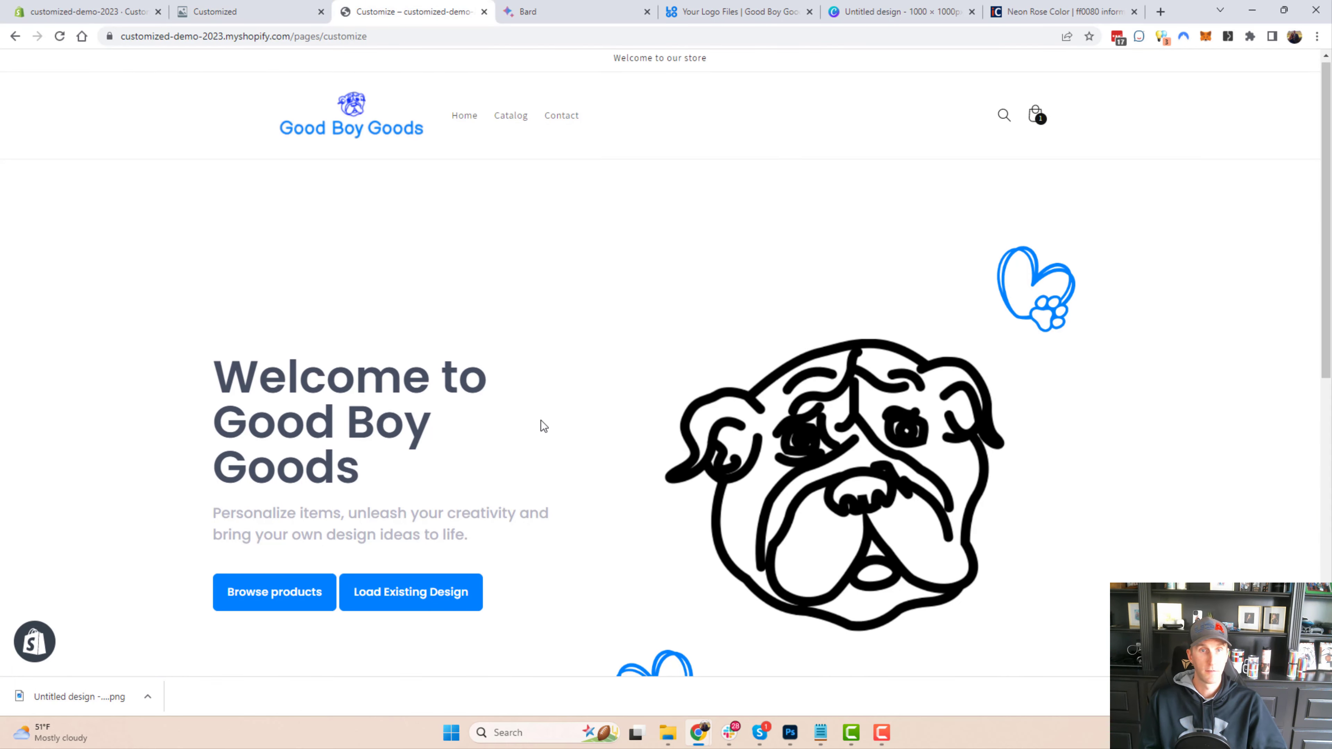
scroll(541, 420, "down", 2)
scroll(542, 421, "up", 3)
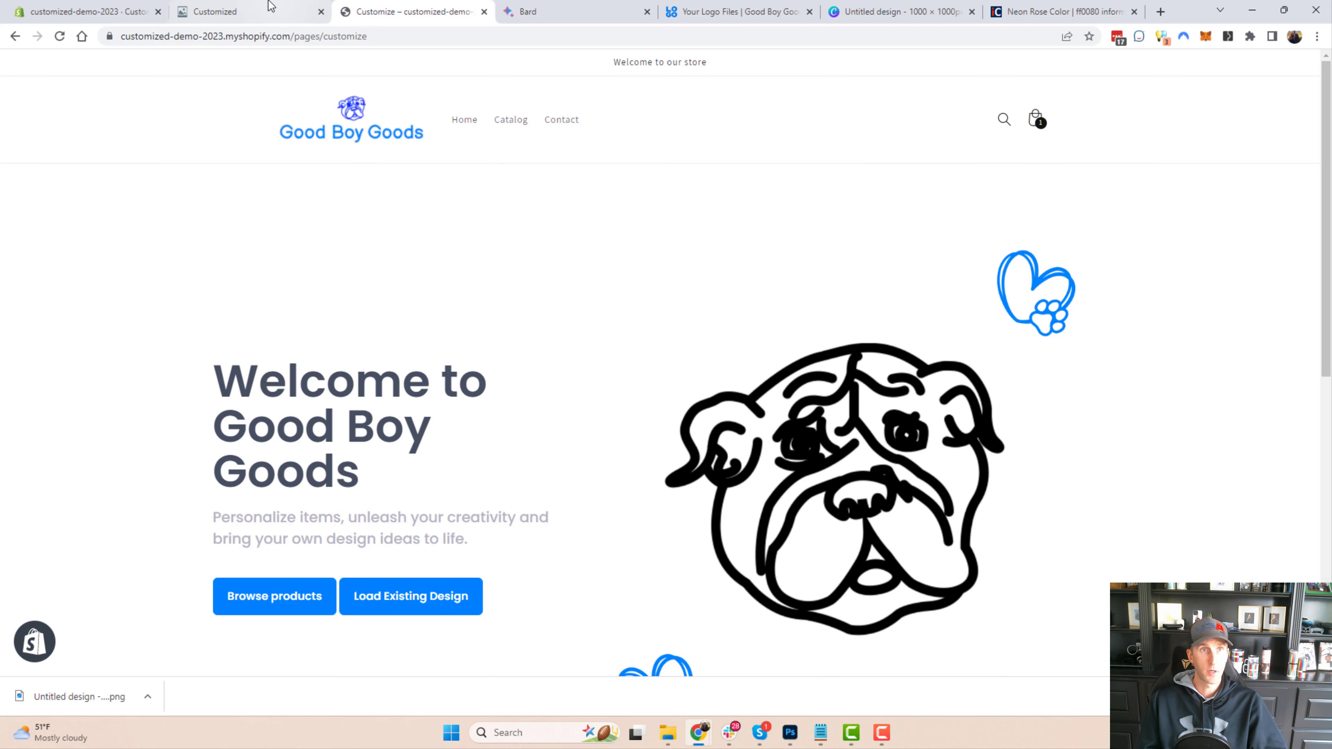
left_click(267, 12)
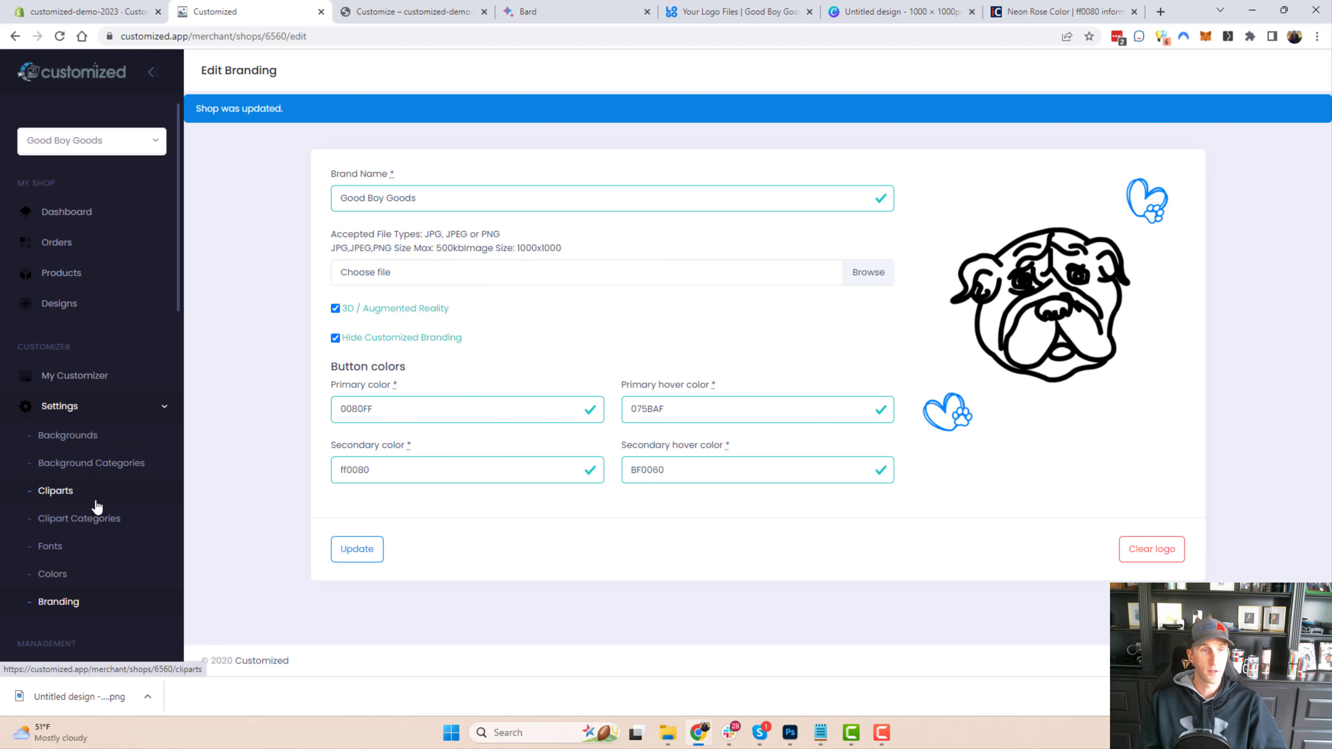